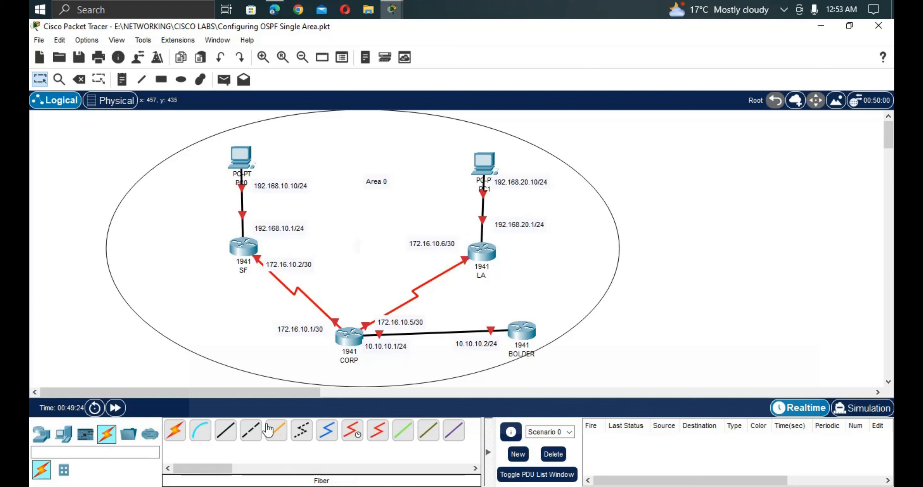
Drag two 1941 routers, Router4 and Router5, onto the canvas right of Area 0.
left_click(46, 438)
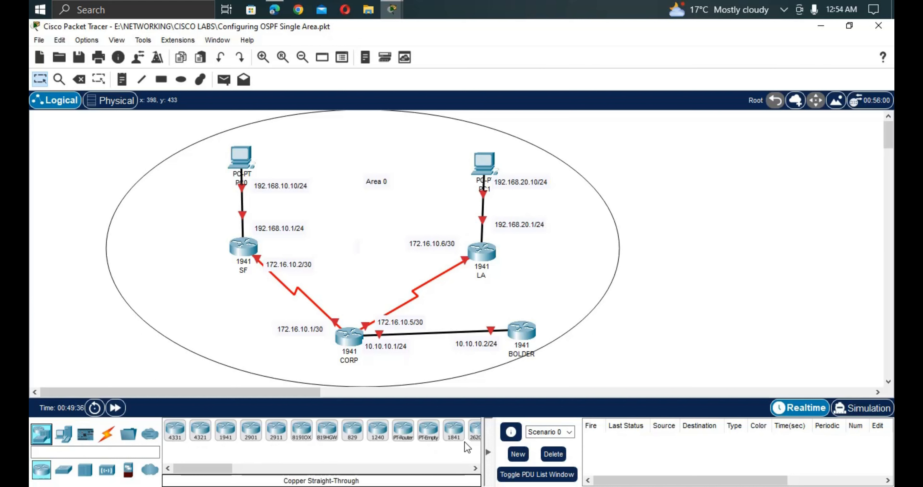
left_click_drag(225, 431, 697, 181)
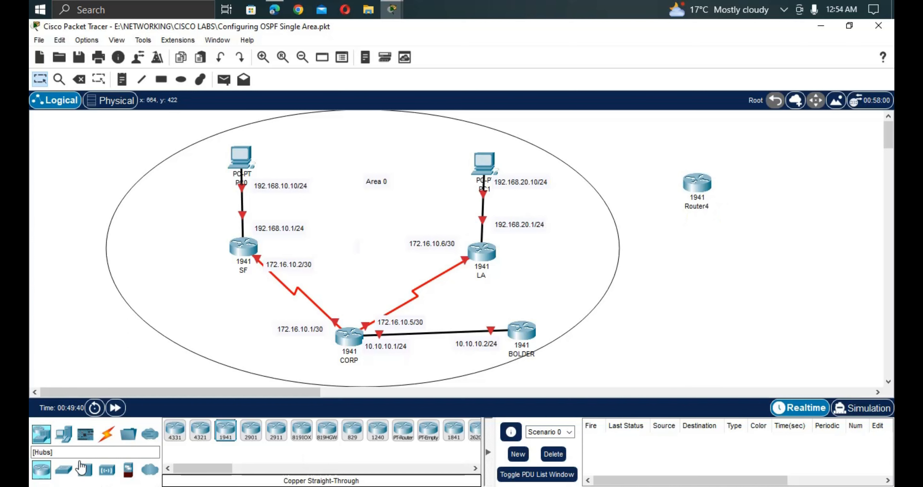
left_click_drag(225, 432, 726, 292)
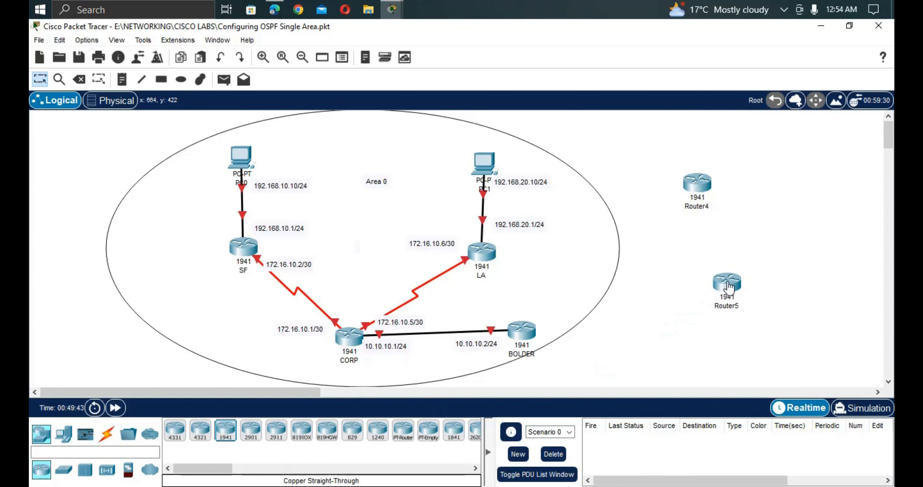
Power off Router4 and install an HWIC-2T serial card in its empty slot.
left_click(696, 184)
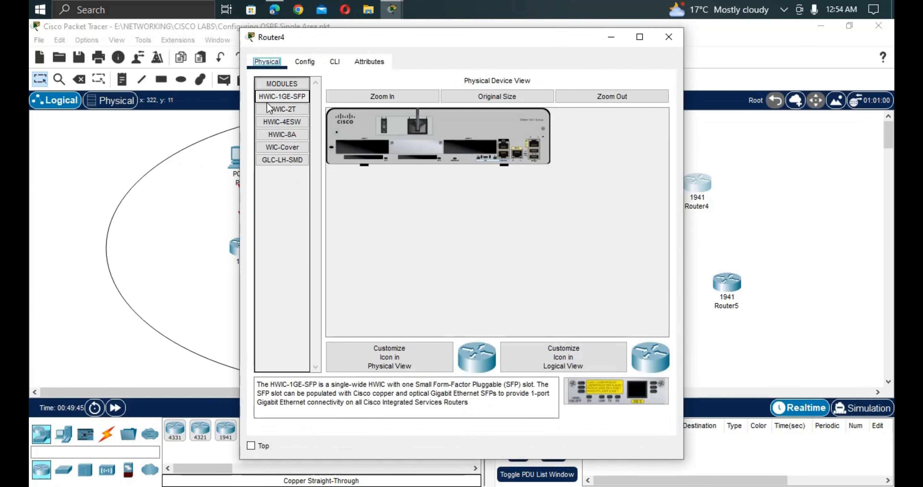
left_click(303, 62)
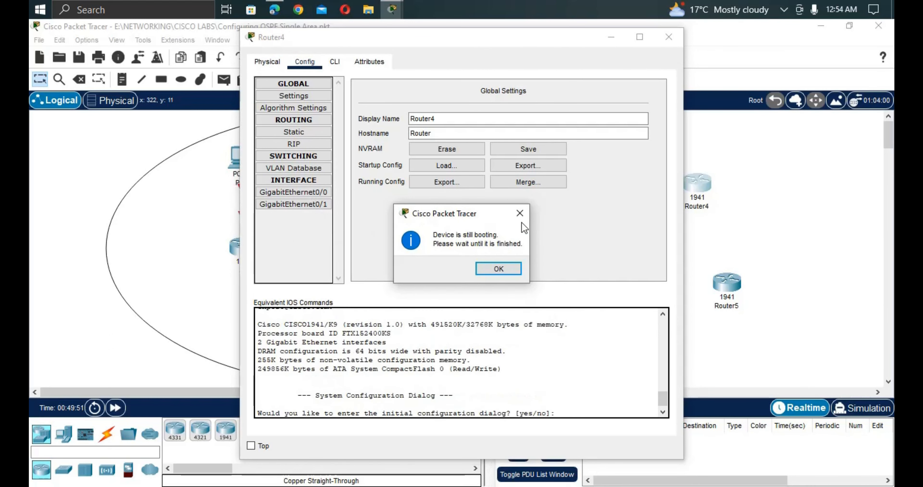
left_click(515, 214)
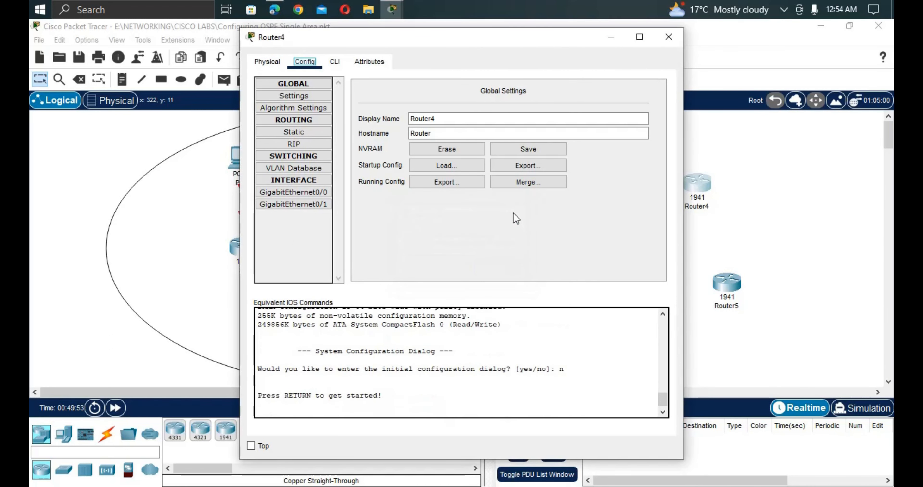
left_click(660, 48)
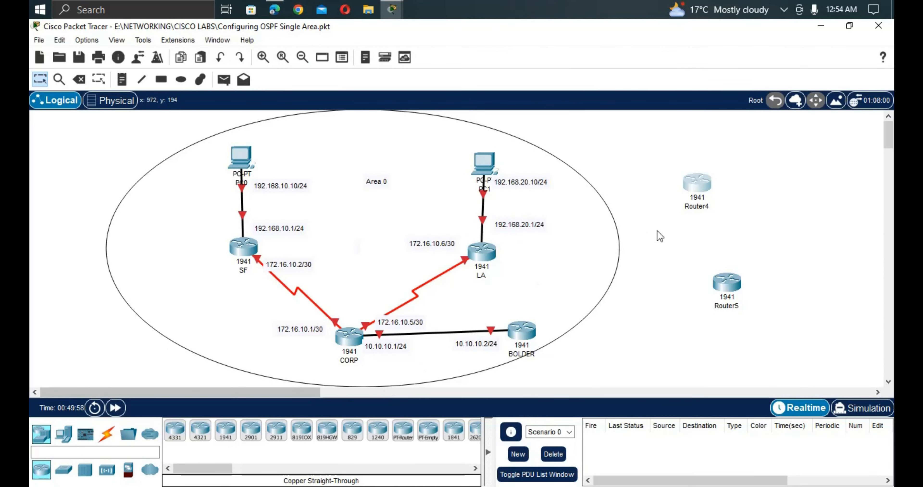
left_click(693, 188)
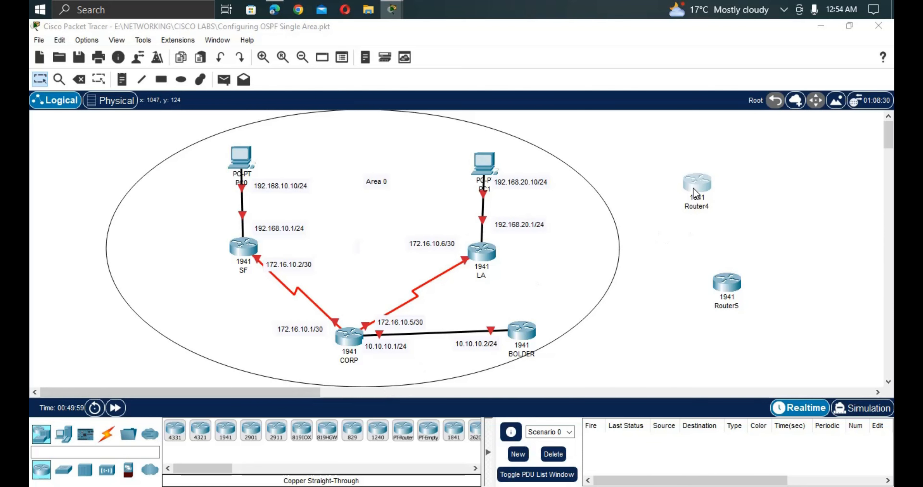
left_click(693, 188)
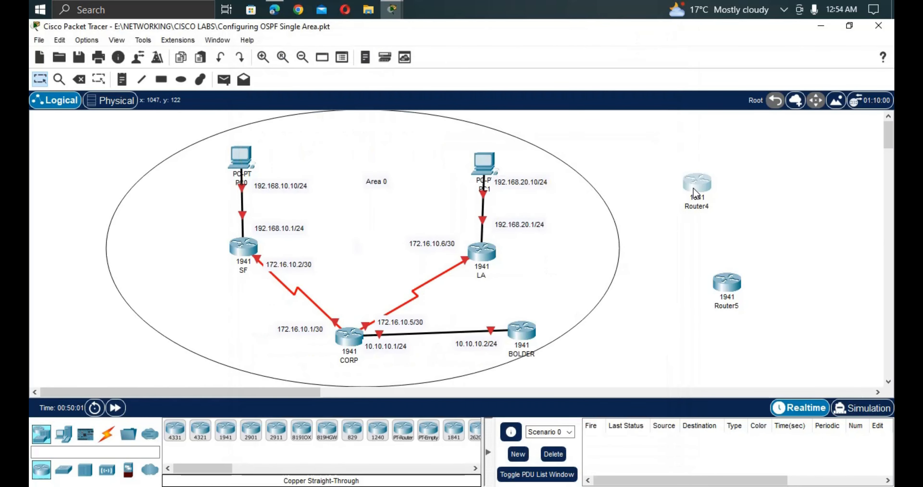
left_click(693, 193)
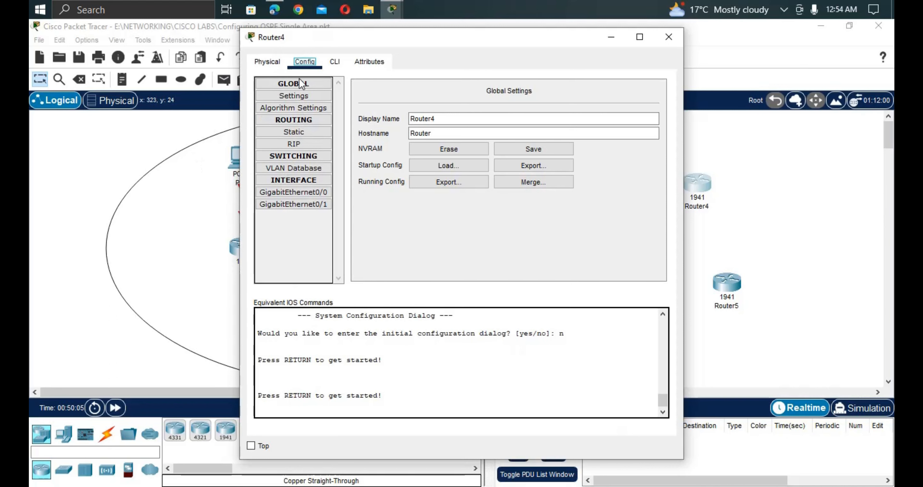
left_click(267, 67)
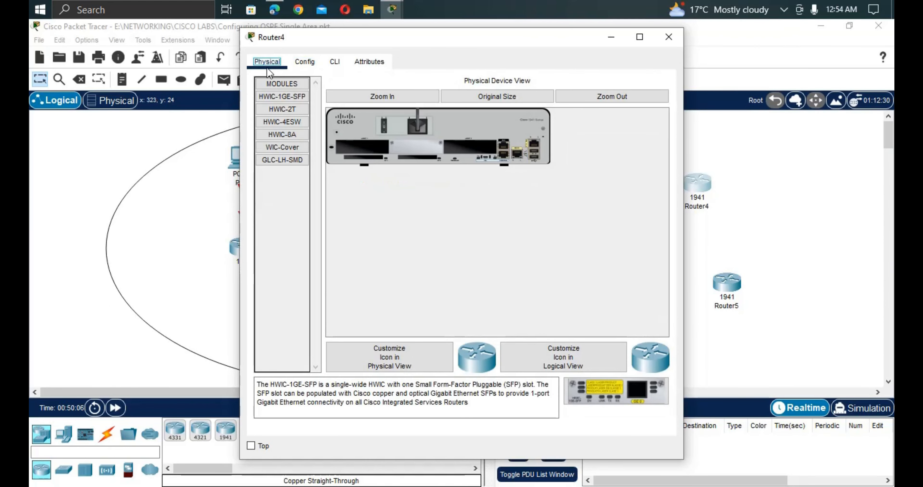
left_click(283, 110)
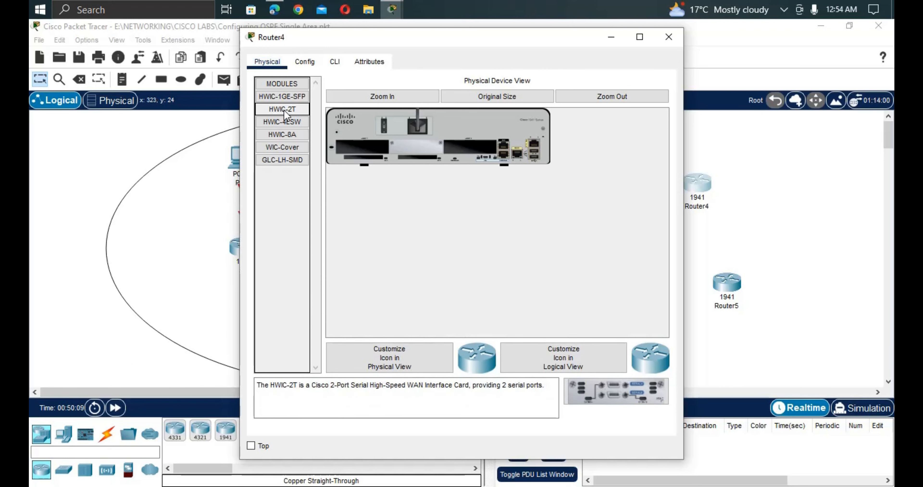
left_click(384, 126)
left_click_drag(615, 390, 471, 151)
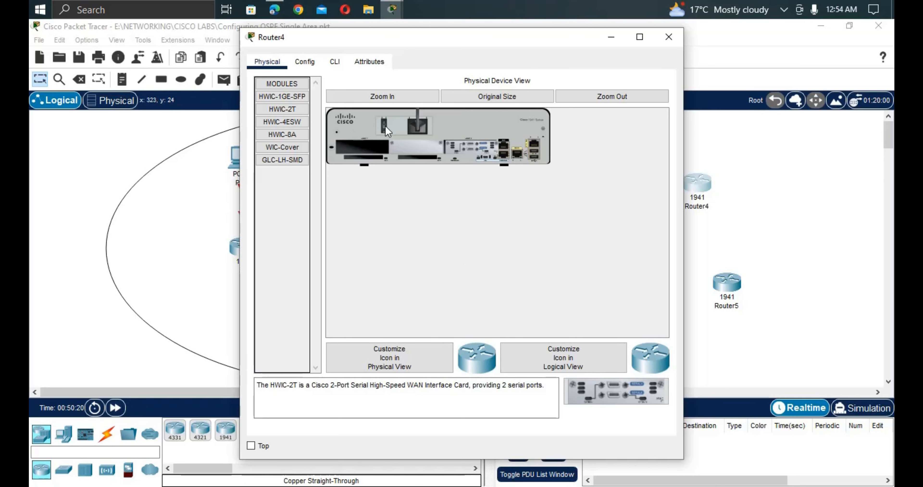
left_click(726, 241)
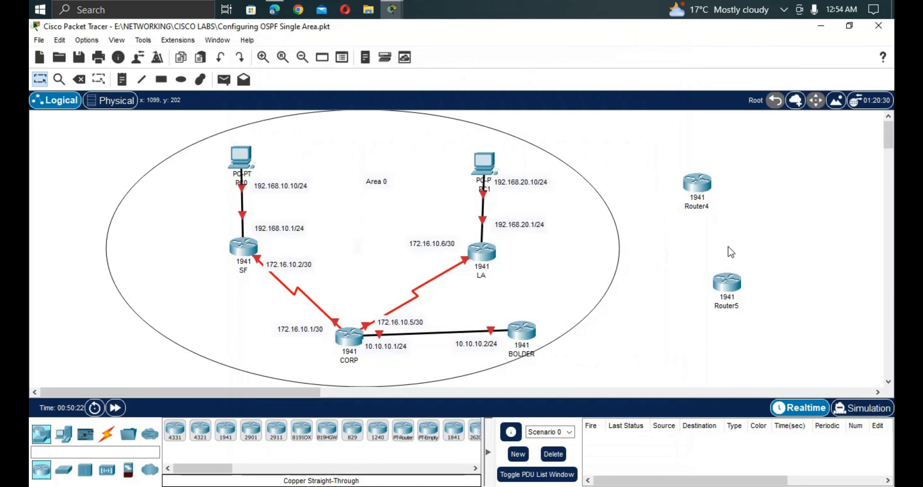
Install an HWIC-2T serial card in Router5 with power off, then power it back on.
left_click(729, 280)
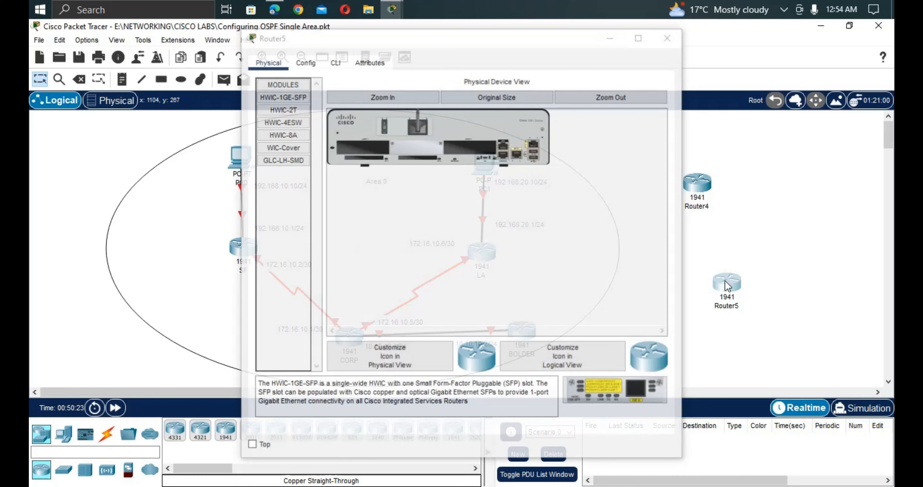
left_click(726, 280)
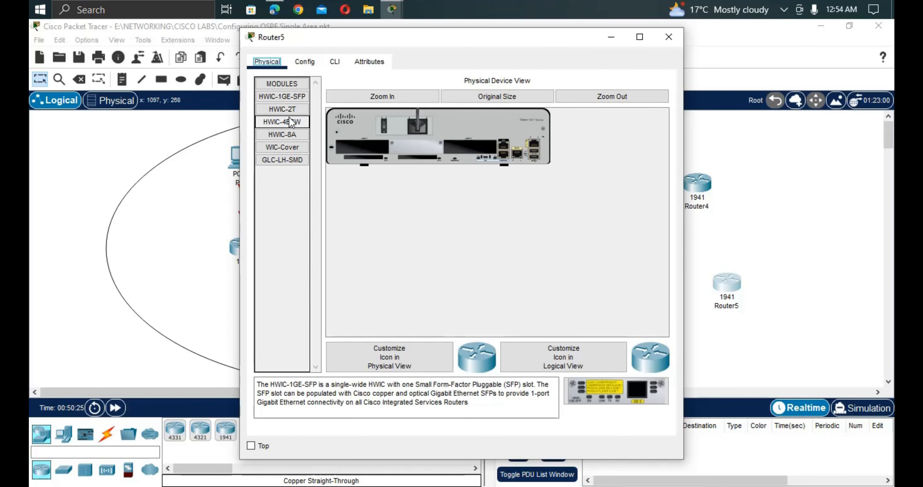
left_click(289, 111)
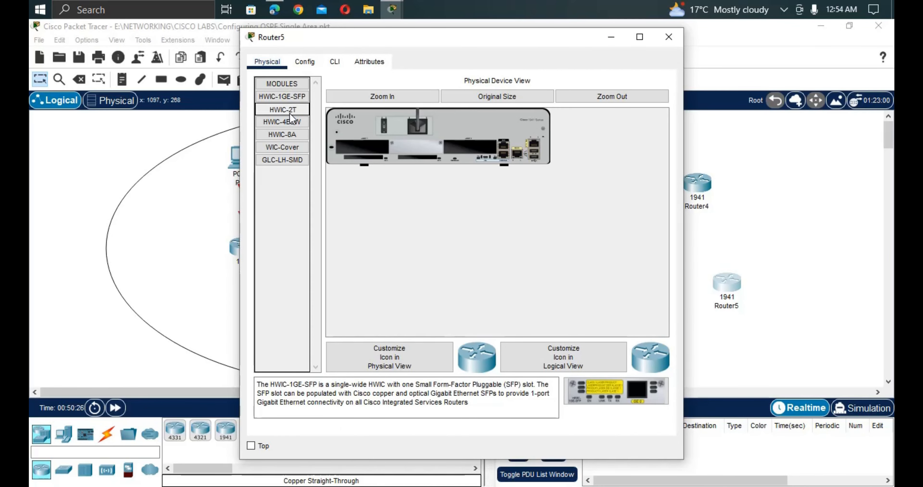
left_click(385, 127)
left_click_drag(630, 381, 473, 152)
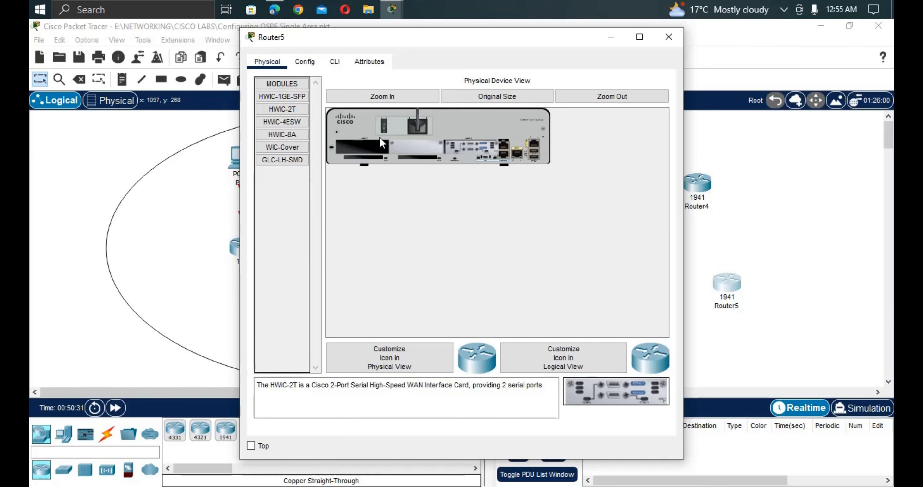
left_click(385, 128)
left_click(737, 250)
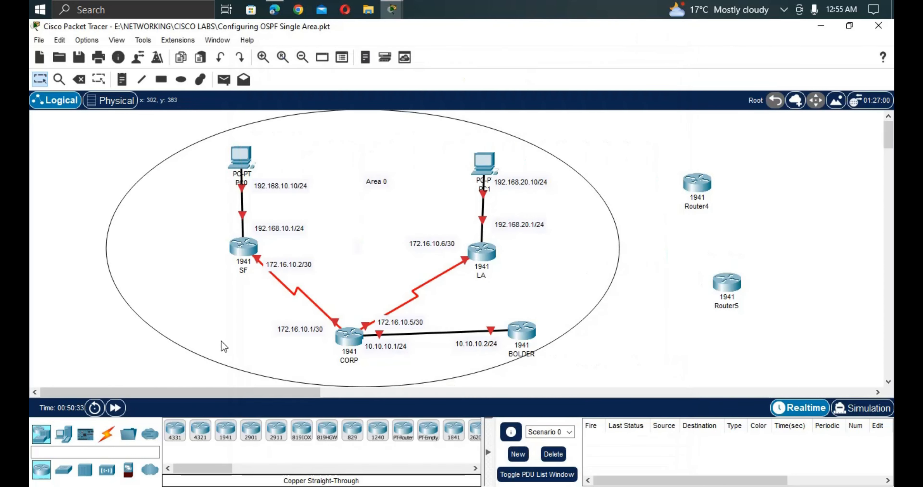
Run a serial DCE cable from Router4 Serial0/0/1 to Router5 Serial0/0/1, then select both routers.
left_click(111, 432)
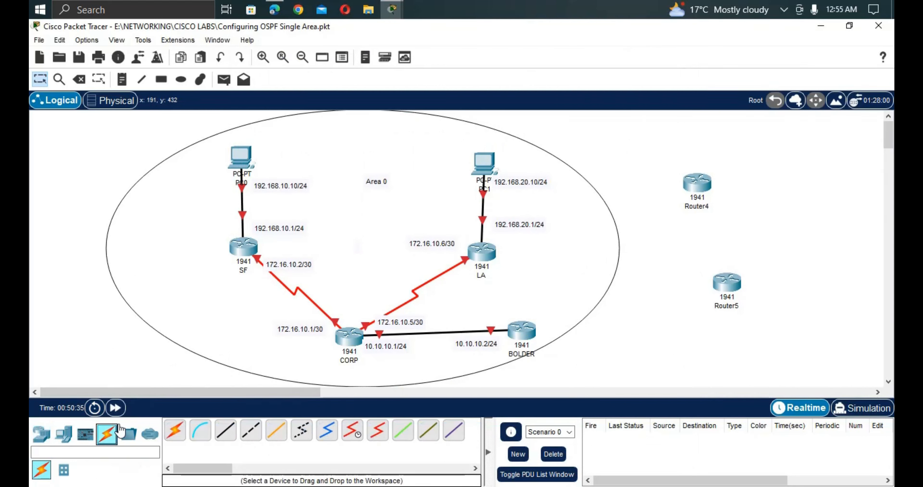
left_click(352, 431)
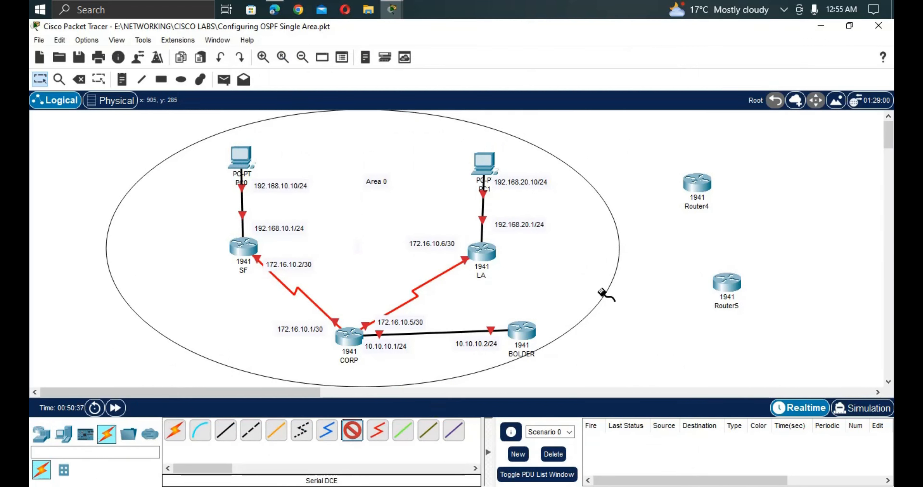
left_click(696, 183)
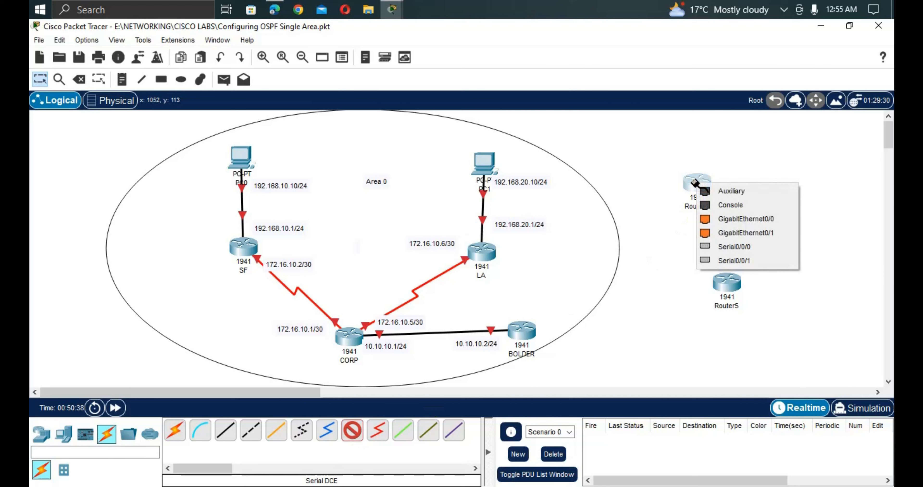
left_click(708, 259)
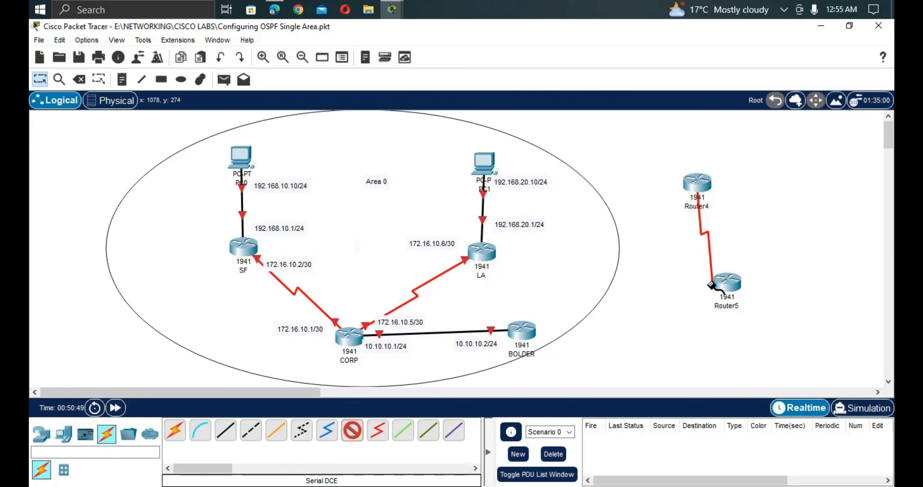
left_click(718, 285)
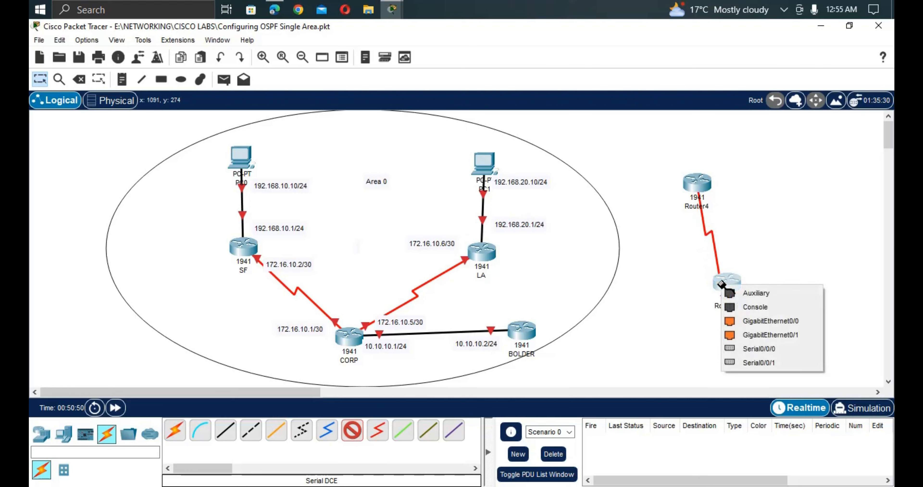
left_click(748, 367)
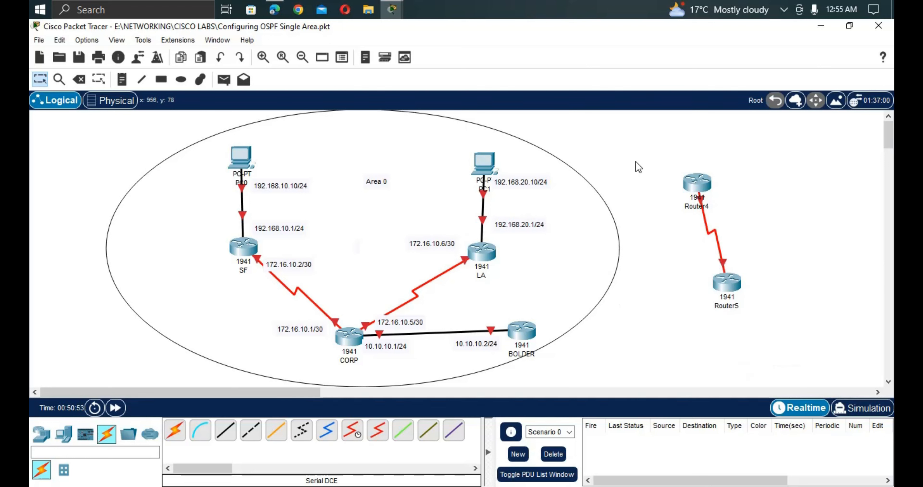
left_click_drag(644, 145, 755, 336)
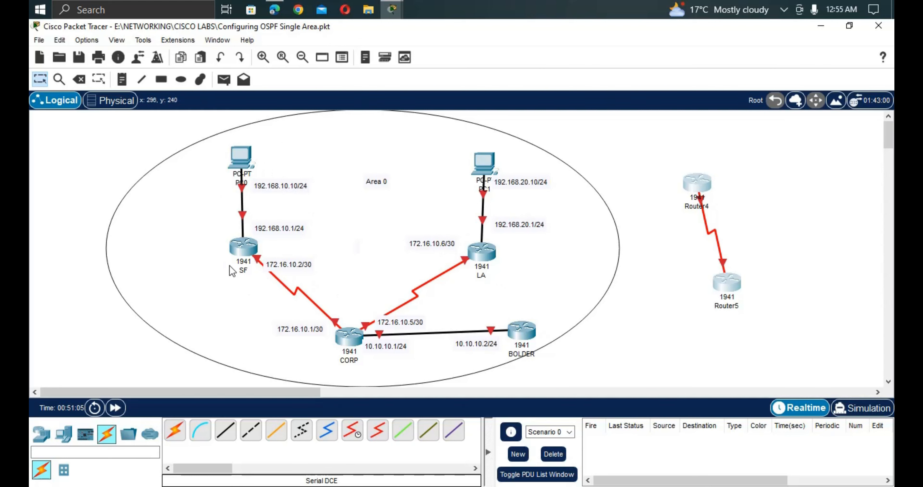
Delete the selected Router4 and Router5, then nudge PC1 slightly upward.
left_click(76, 84)
left_click(466, 282)
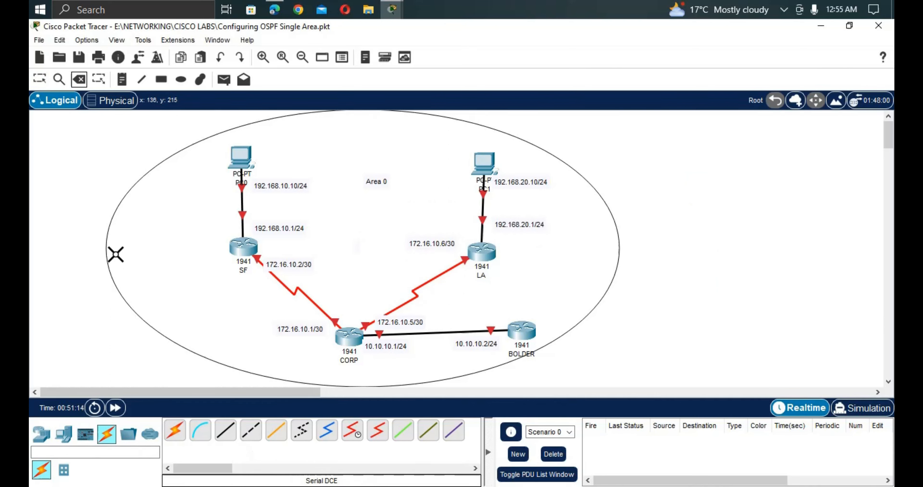
left_click(39, 81)
left_click_drag(479, 174, 480, 163)
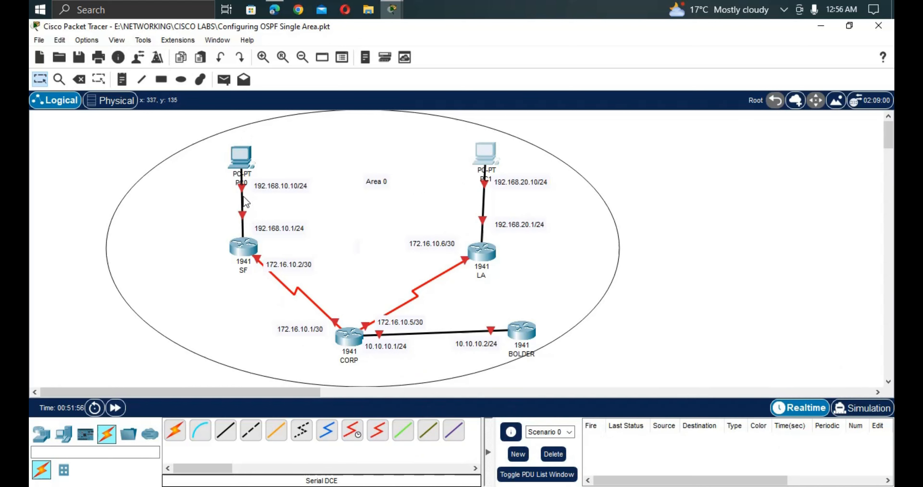
Add a 172.16.10.6/30 label on LA's serial link and open CORP's CLI tab.
mouse_move(245, 200)
left_click(348, 339)
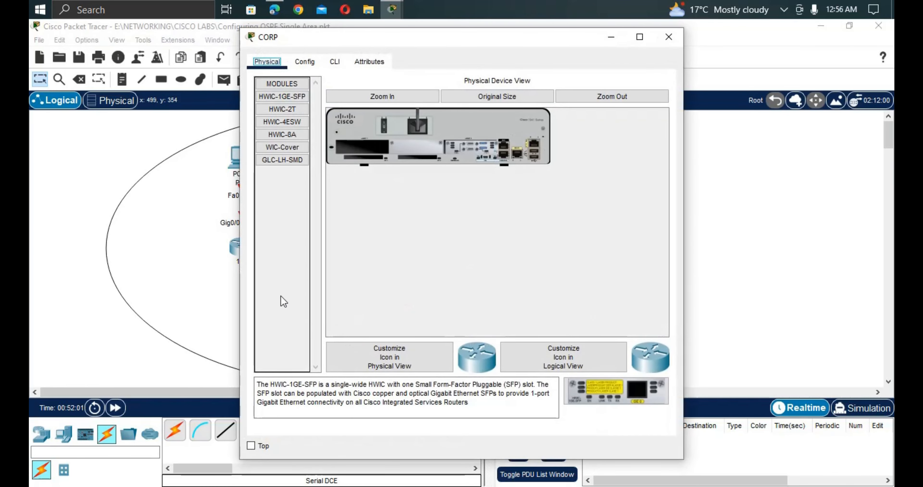
key("Escape")
left_click(203, 248)
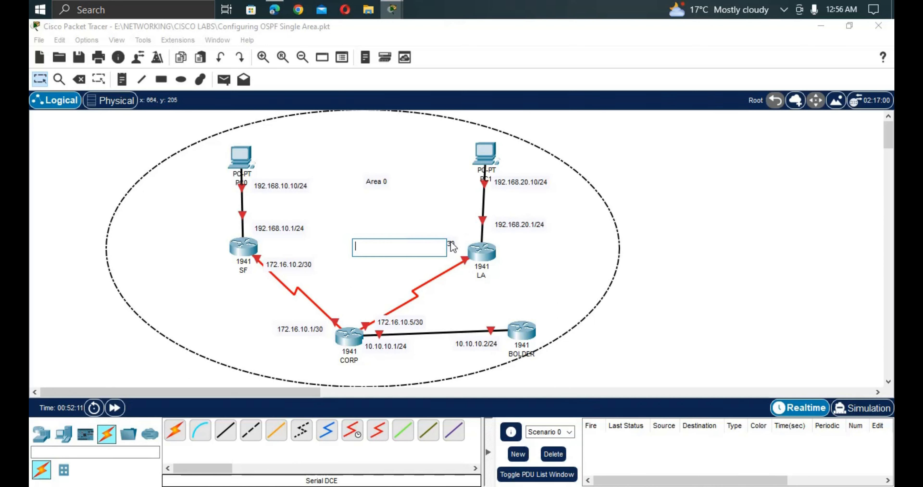
left_click(59, 80)
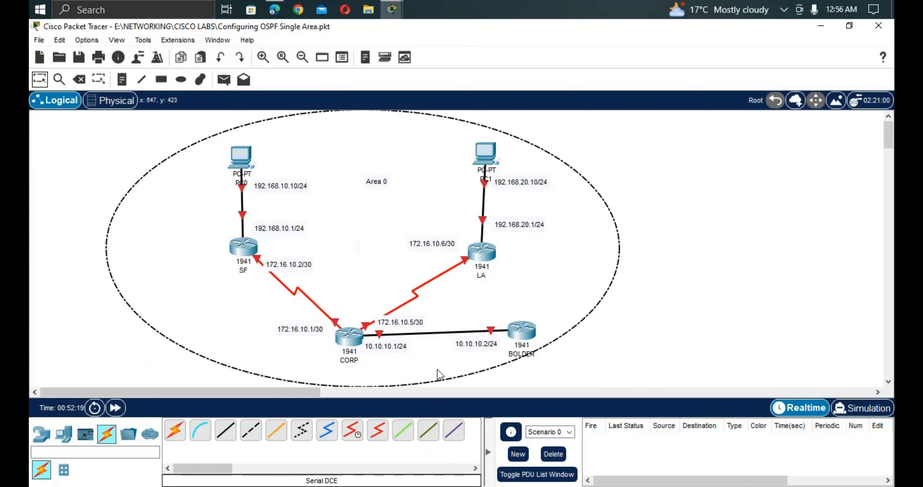
left_click(350, 337)
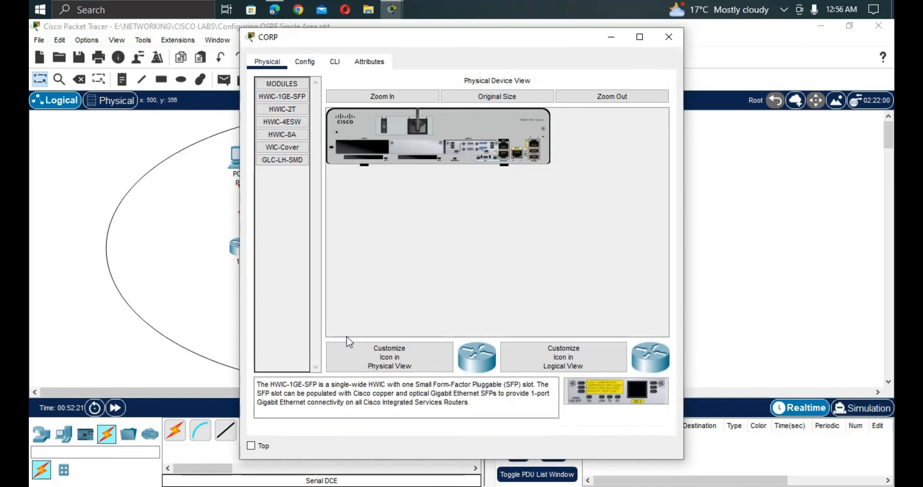
left_click(344, 60)
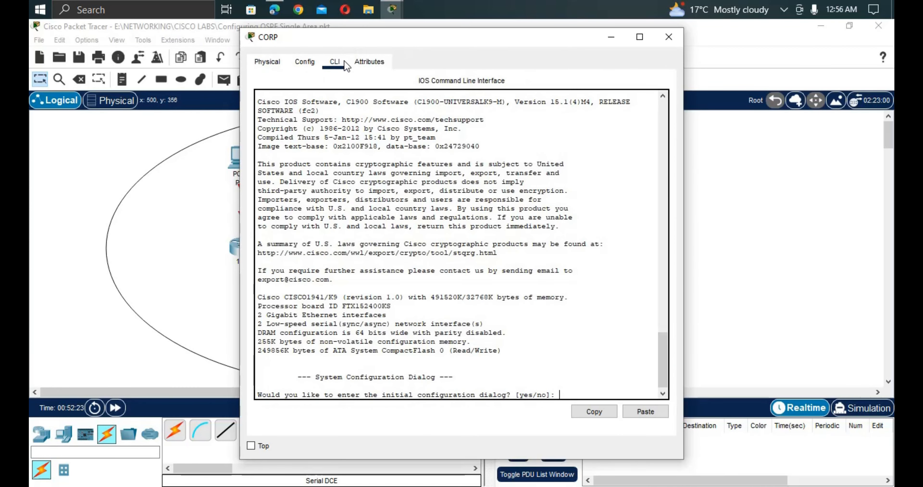
Move the CORP window beside the topology and answer 'no' to the setup dialog.
left_click_drag(371, 41, 629, 45)
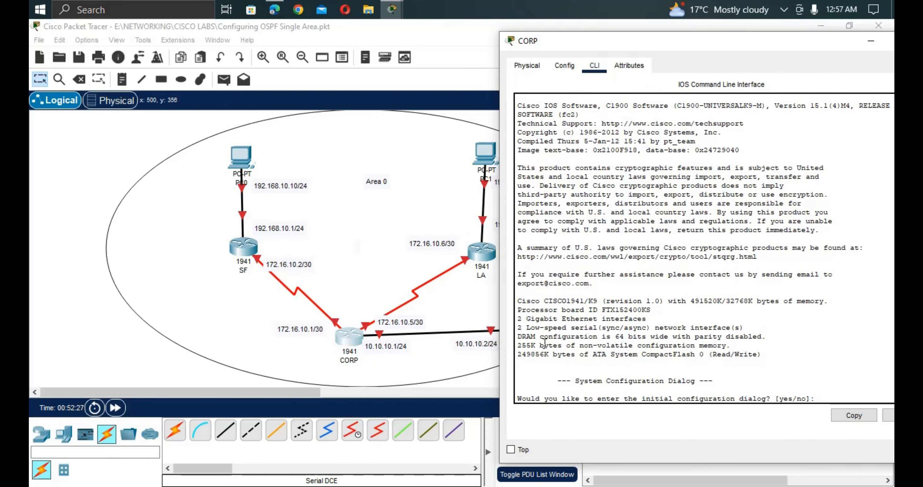
type("no")
key("Return")
key("Return")
key("Return")
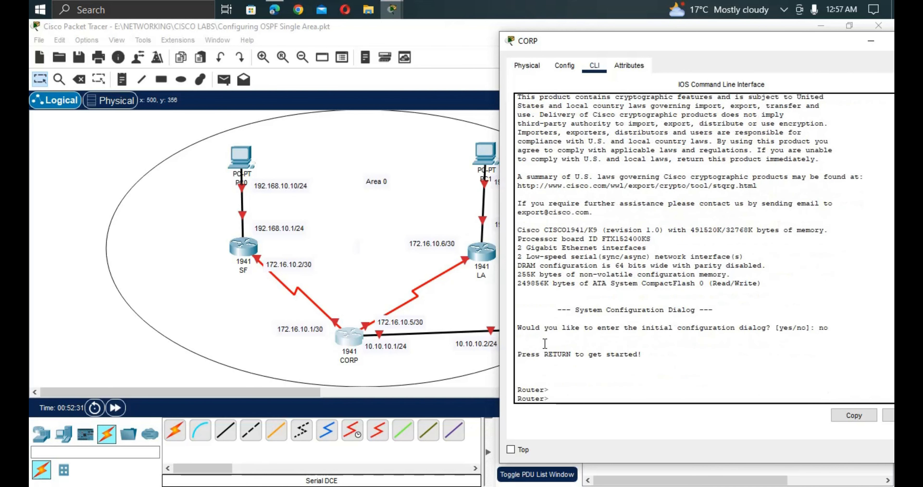
Enter privileged mode with 'enable', then global configuration with 'config t'.
type("enab")
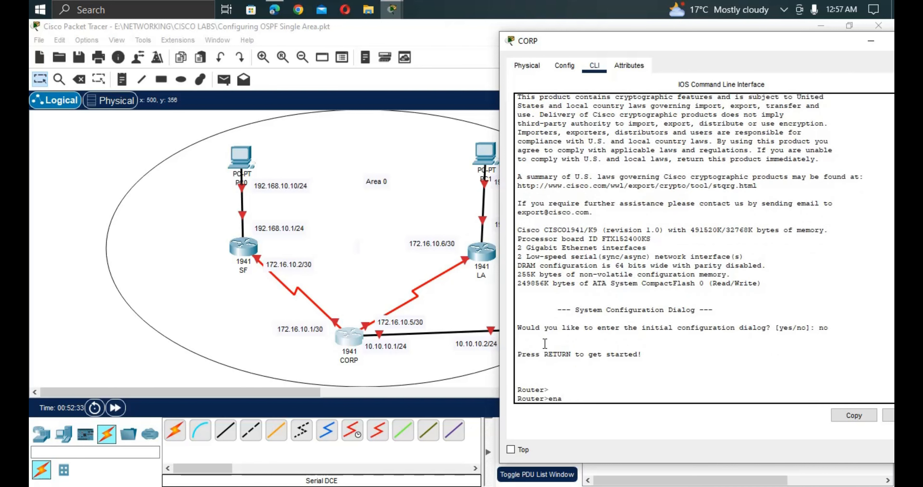
key("Tab")
key("Return")
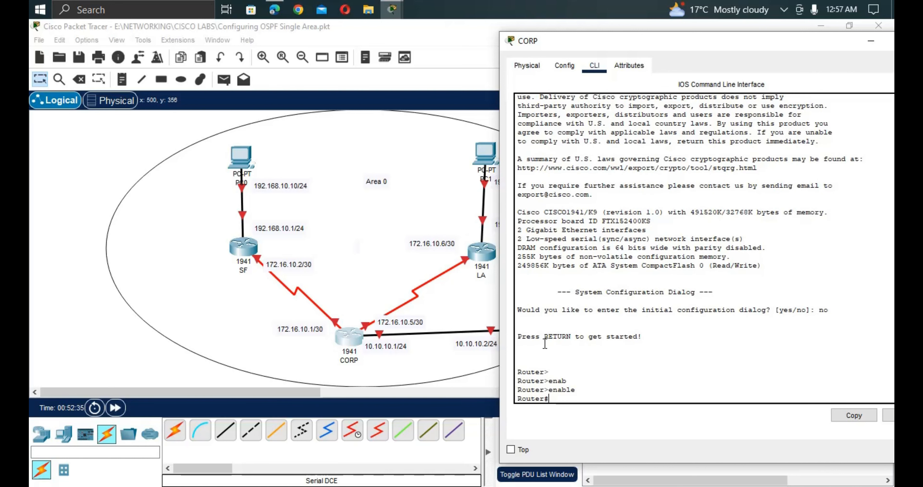
type("con")
type("t")
key("Tab")
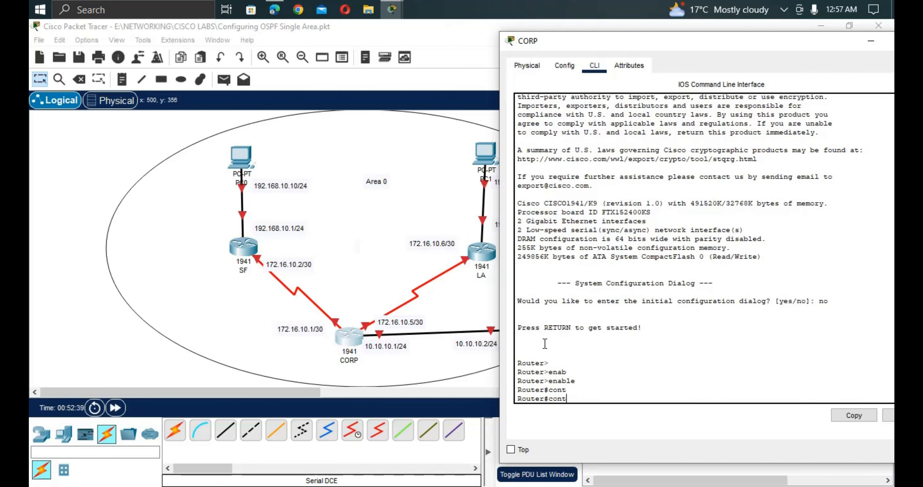
key("BackSpace")
type("fi")
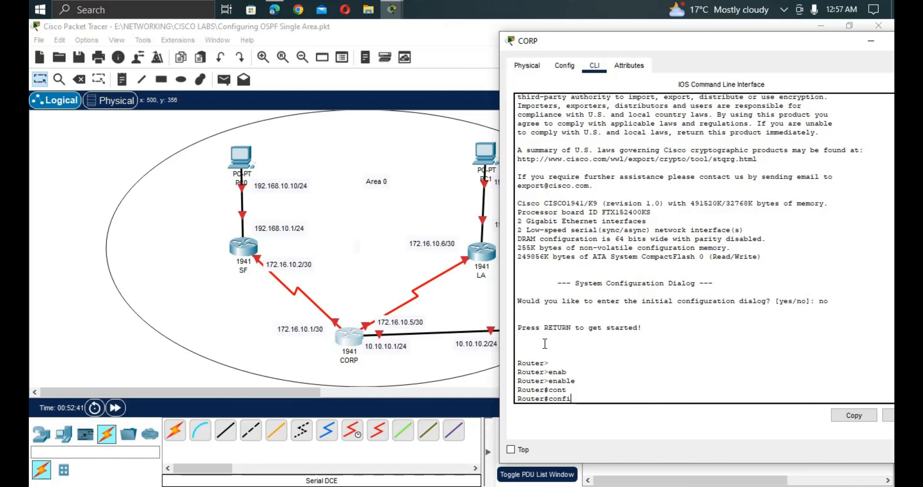
type("g t")
key("Return")
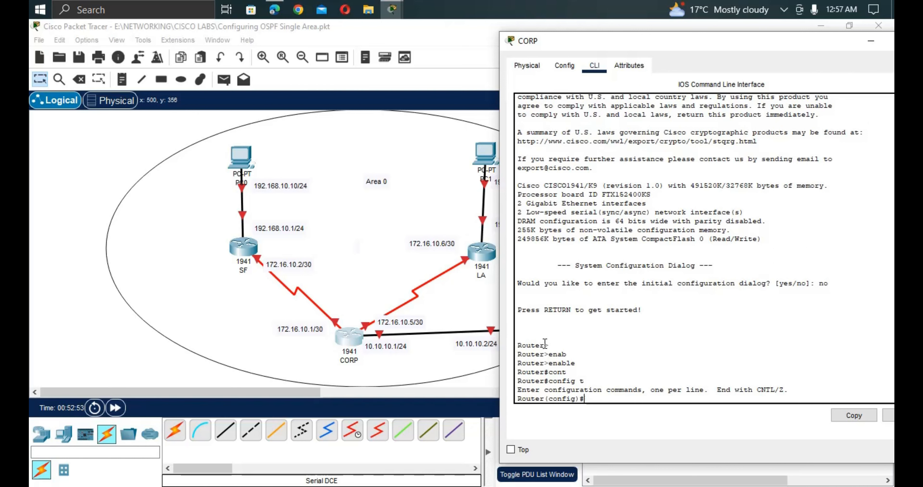
Set the router hostname to CORP.
type("o")
key("Tab")
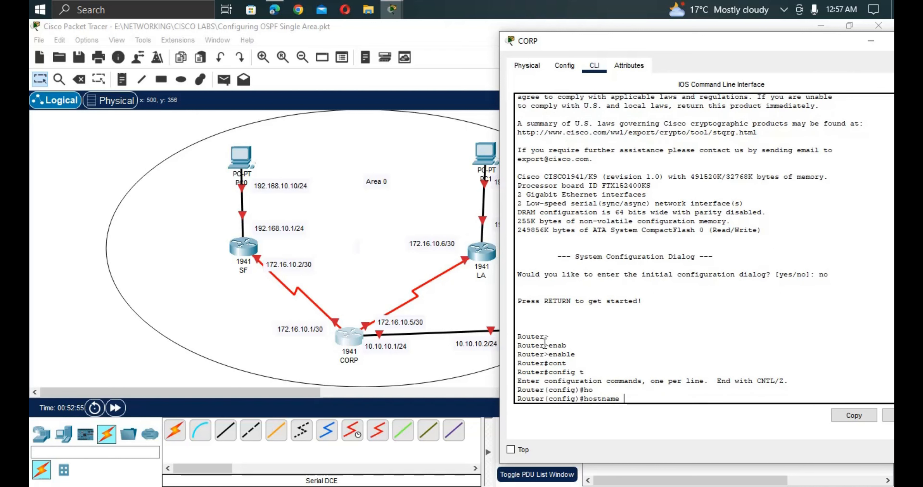
type("CORP")
key("Return")
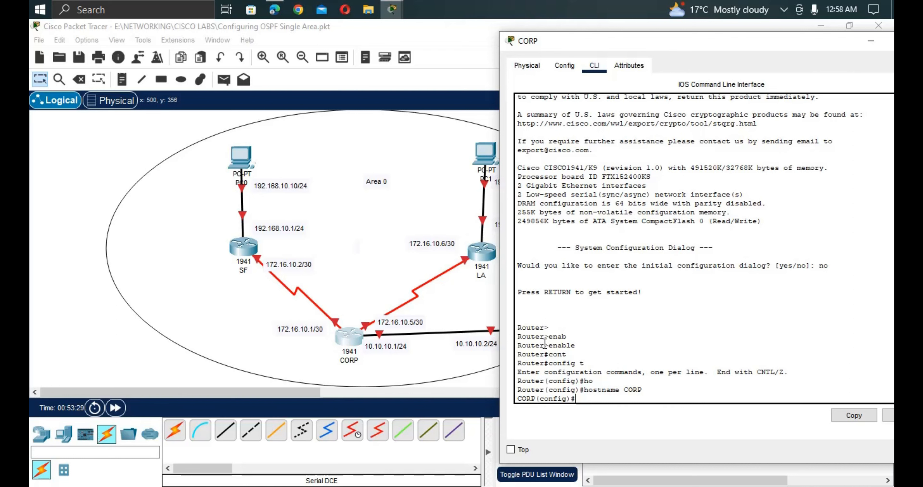
Disable DNS resolution of mistyped commands with 'no ip domain-lookup'.
type("no ip d")
key("Tab")
type("o")
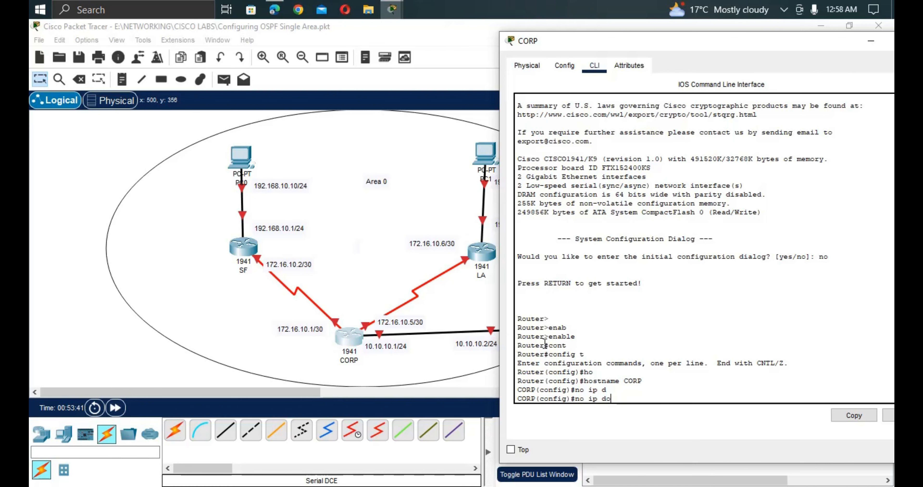
type("main-lo")
key("Tab")
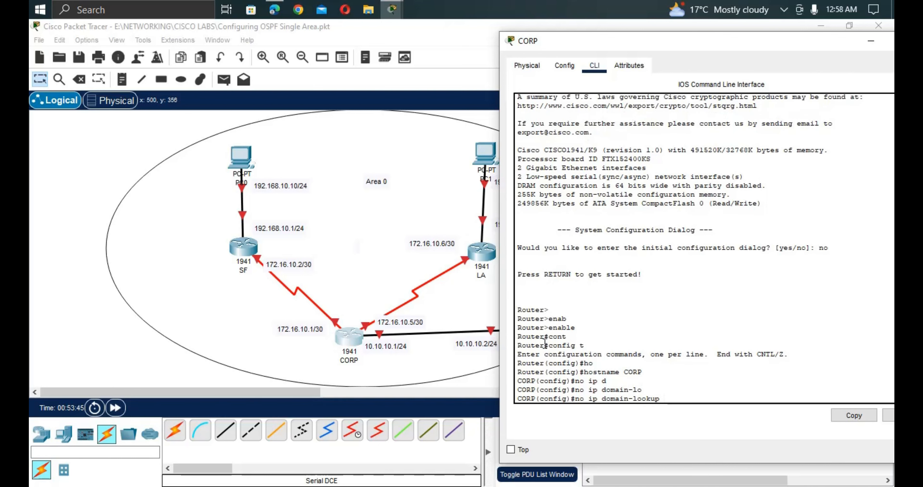
key("Return")
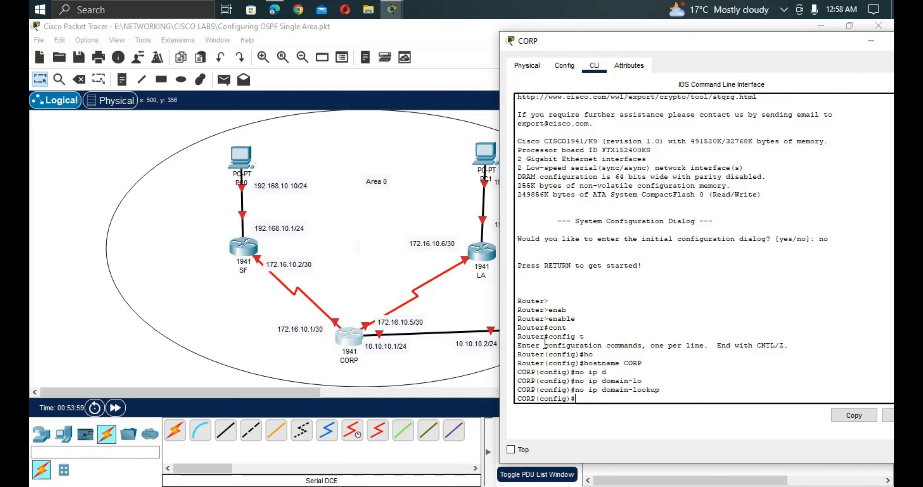
Begin entering the enable command at the global configuration prompt.
type("en")
key("Tab")
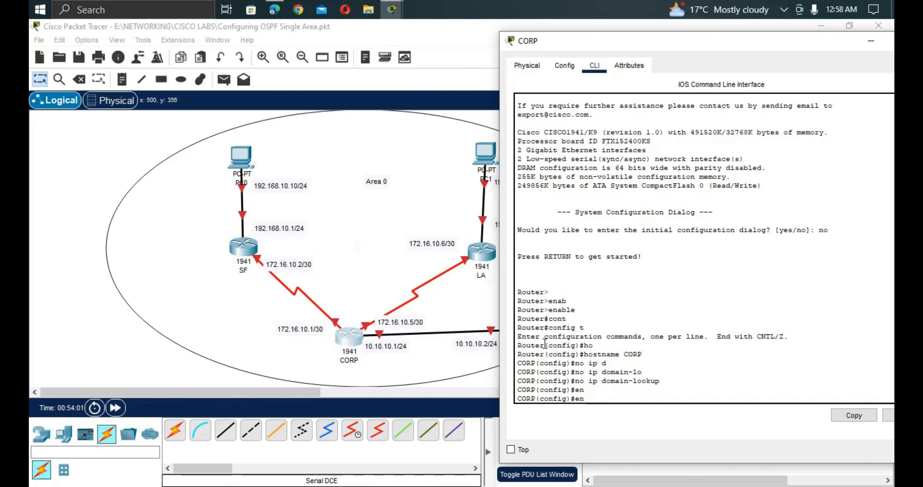
key("Tab")
Configure an enable secret password for privileged mode on CORP.
key("Tab")
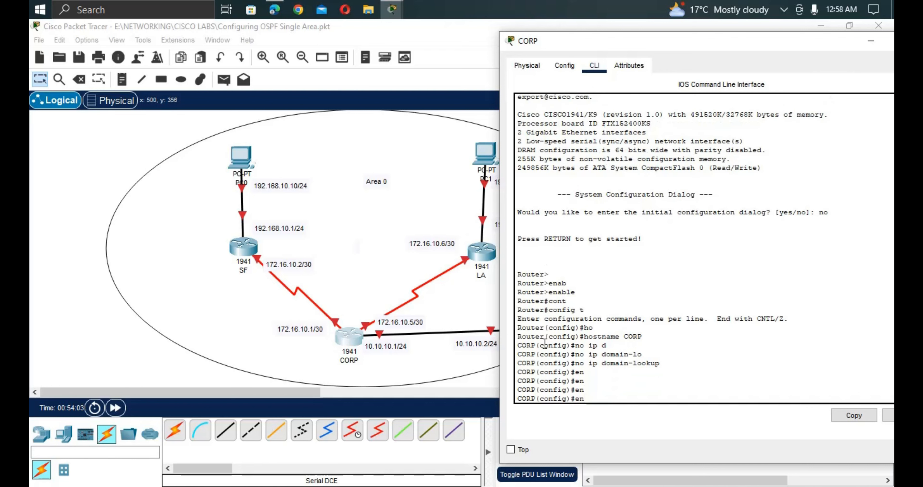
type("a")
key("Tab")
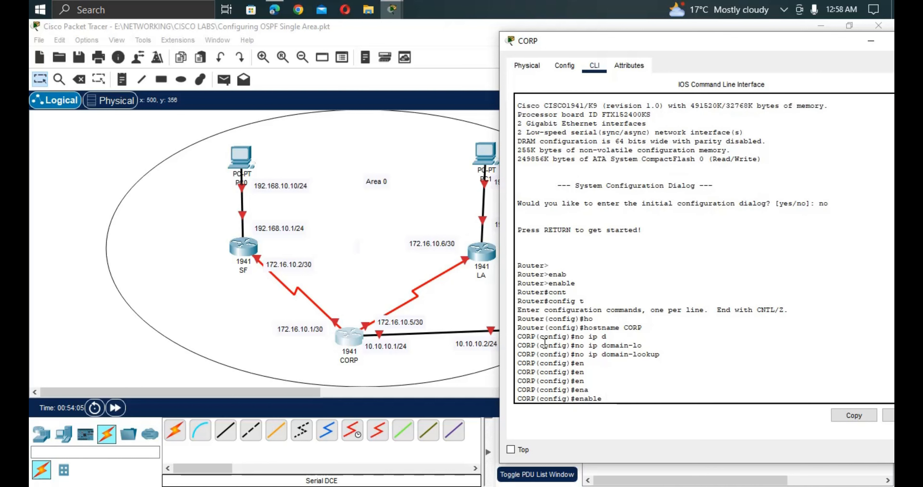
type("se")
key("Tab")
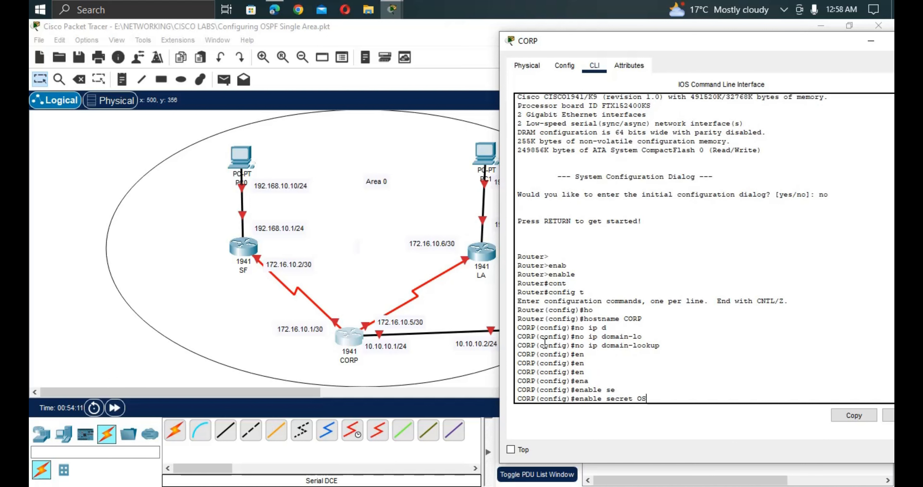
type("ospf")
key("Return")
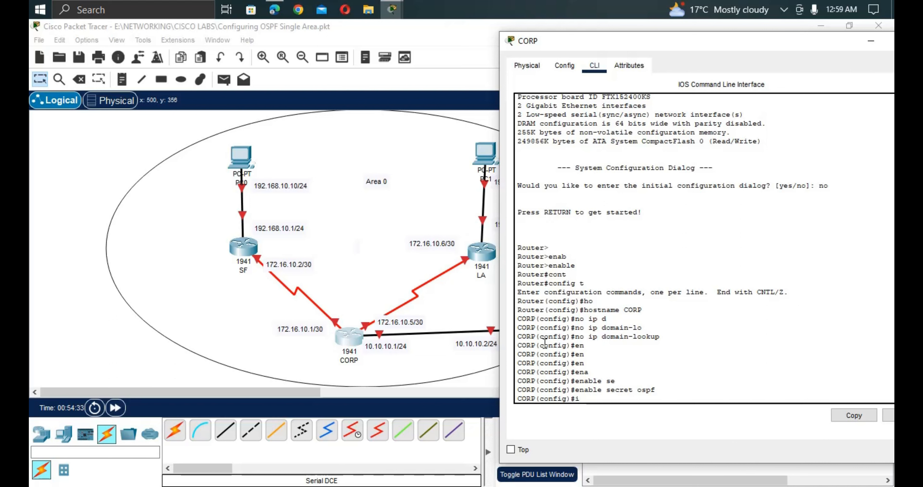
Enter 'line console 0' and give the console line a password.
type("li")
type("n")
key("Tab")
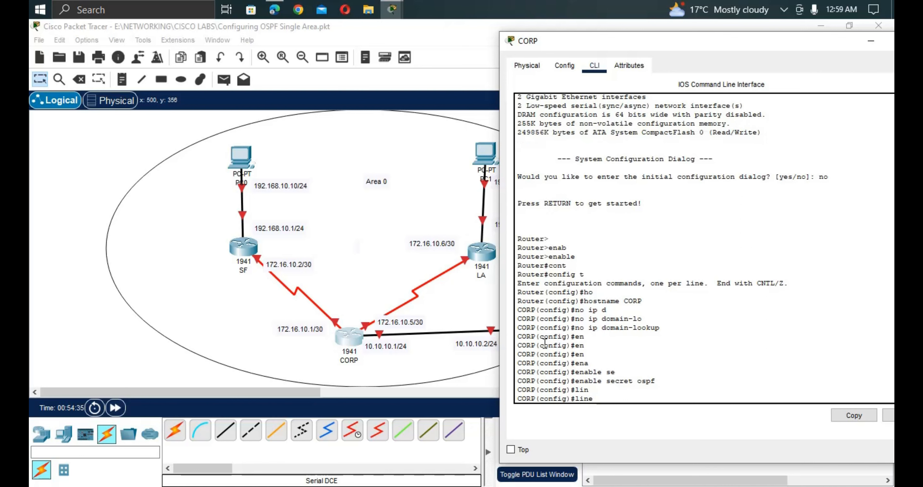
type("co")
key("Tab")
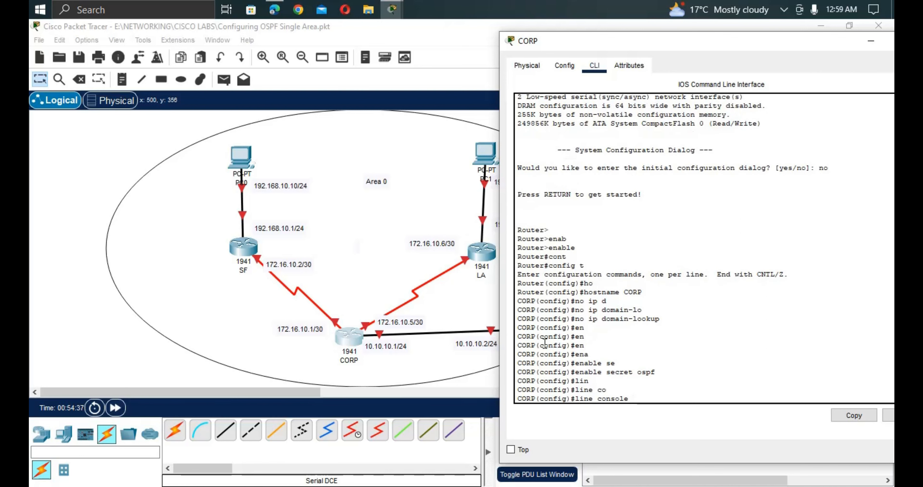
type("0")
key("Return")
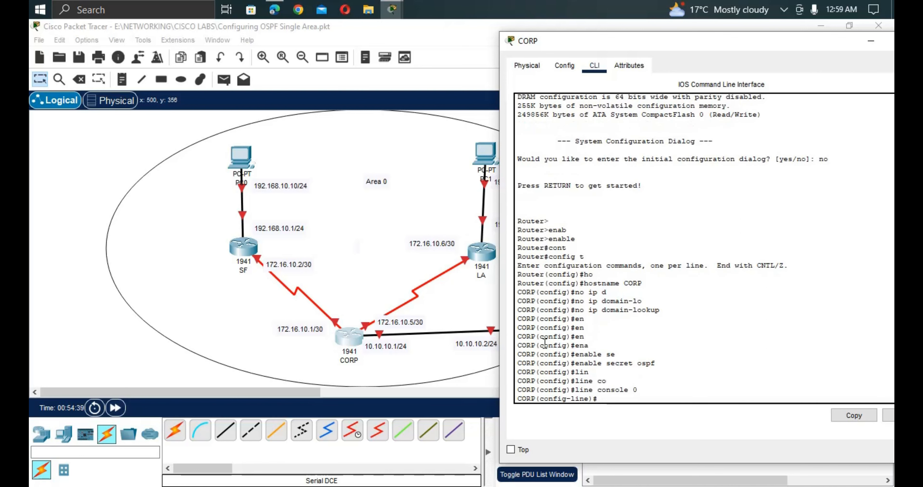
type("pa")
key("Tab")
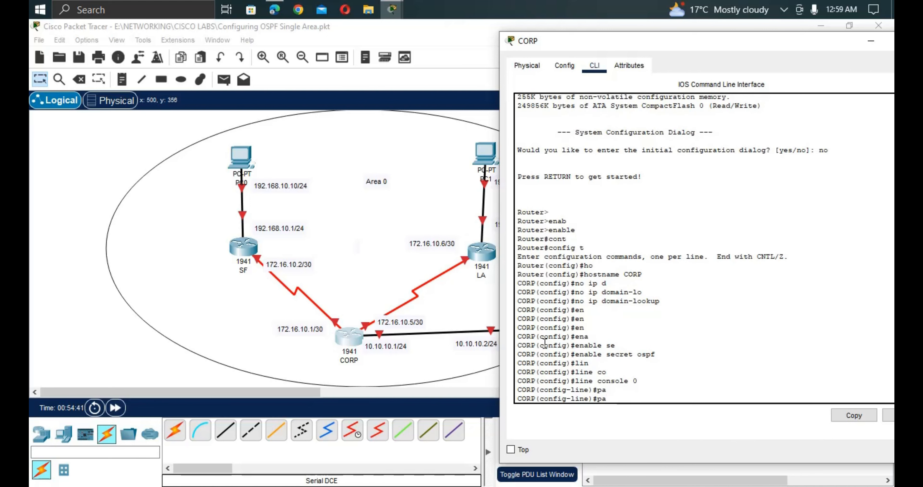
type("ss")
key("Tab")
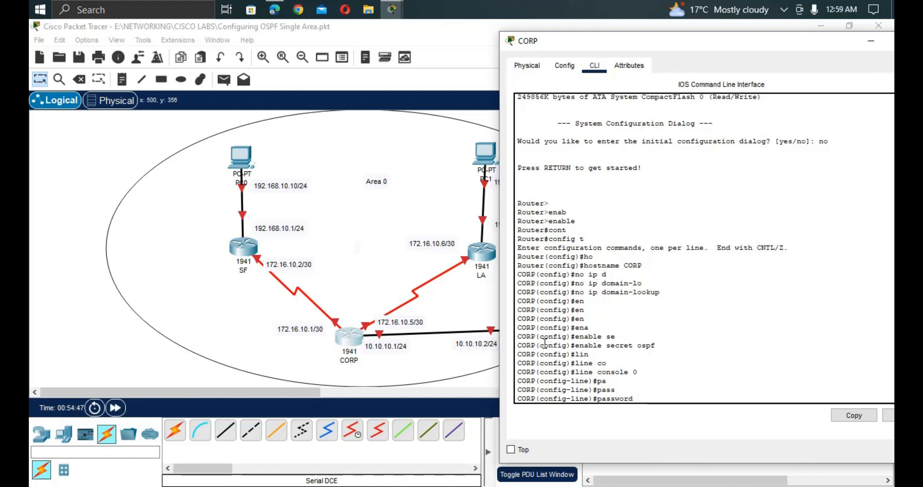
type("ospfl")
key("Return")
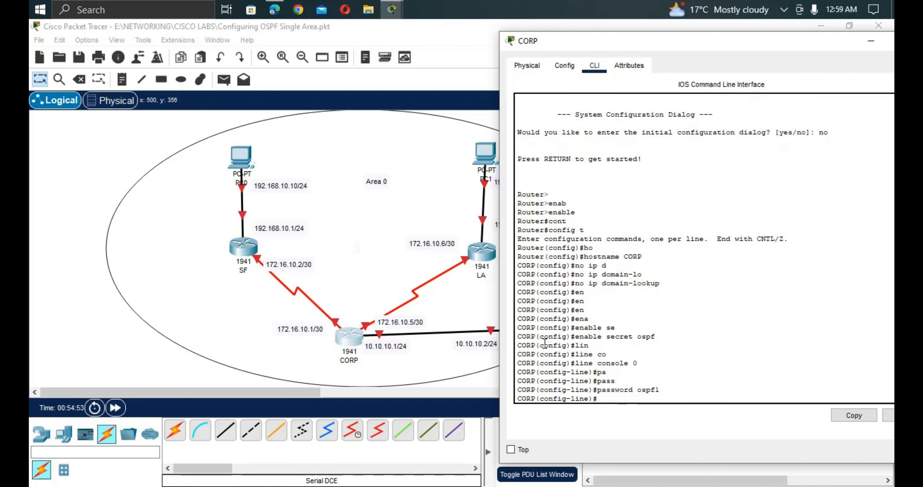
Require login on the console line and enable 'logging synchronous'.
type("lo")
key("Tab")
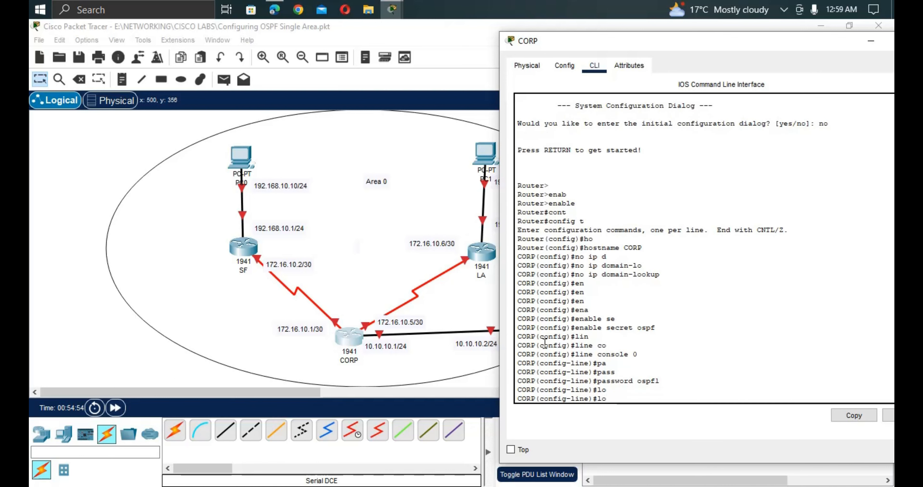
type("g")
key("Tab")
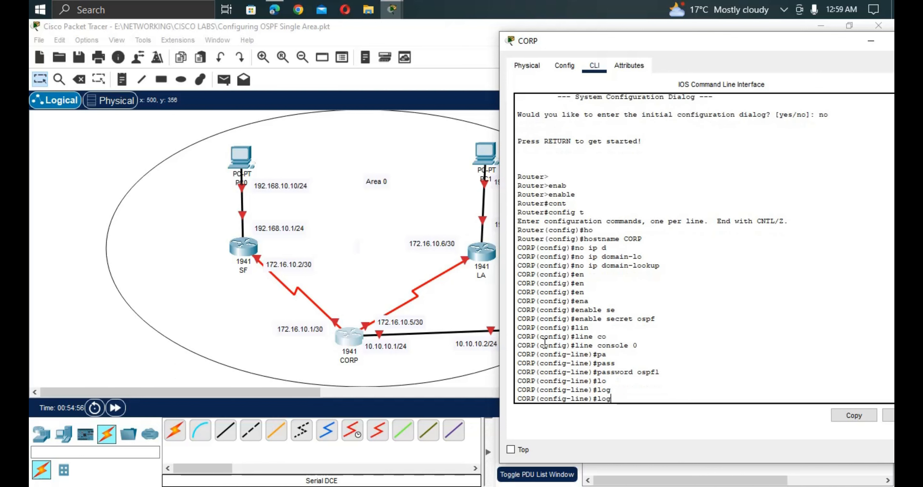
type("i")
key("Tab")
key("Return")
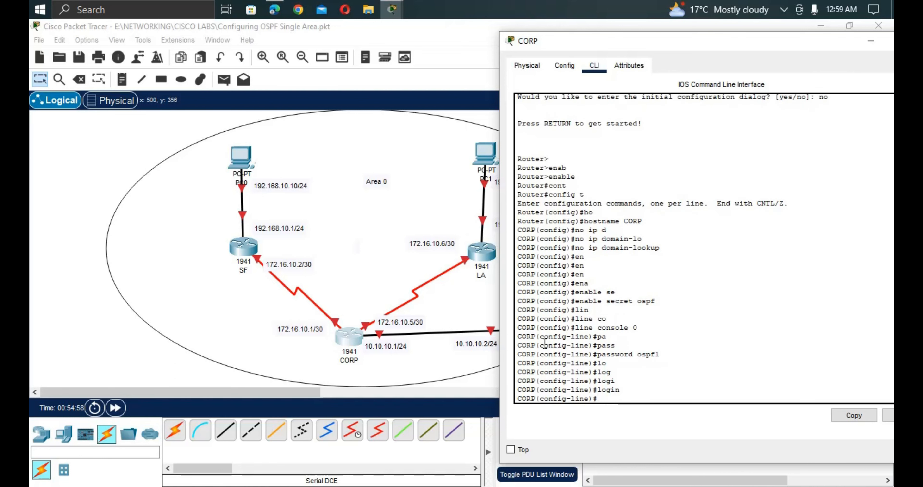
type("logg")
key("Tab")
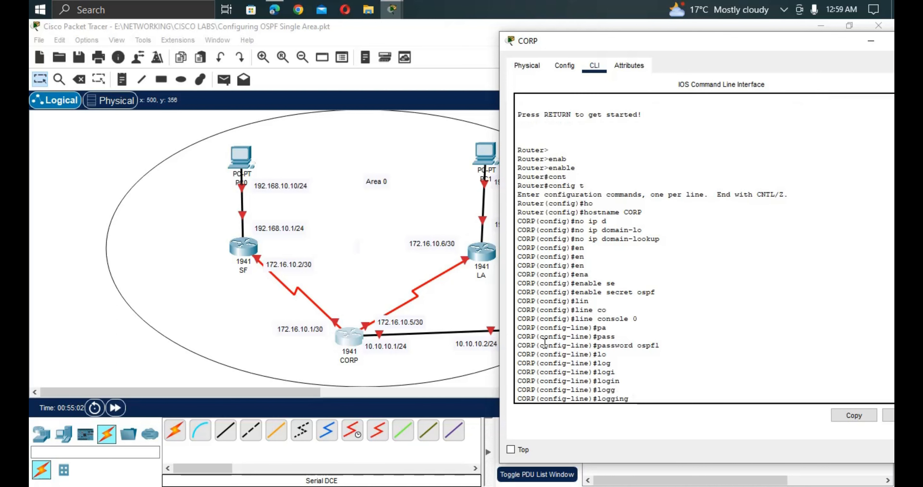
type("sy")
key("Tab")
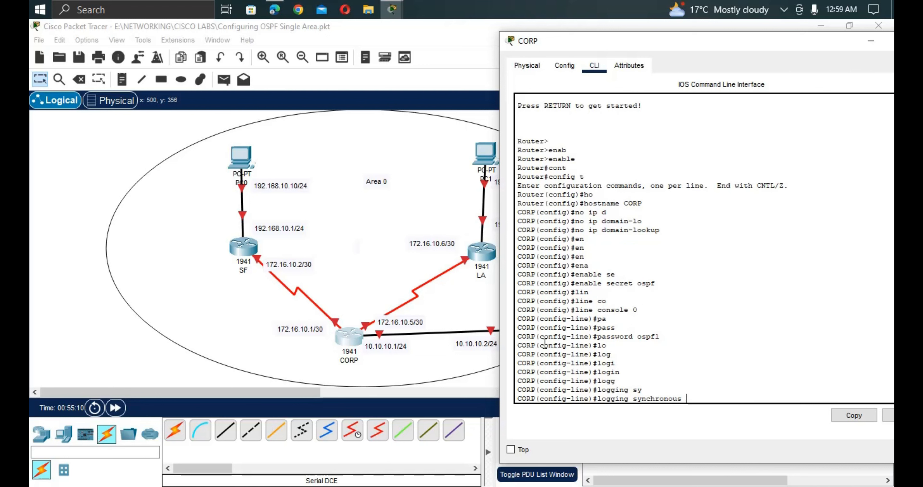
key("Return")
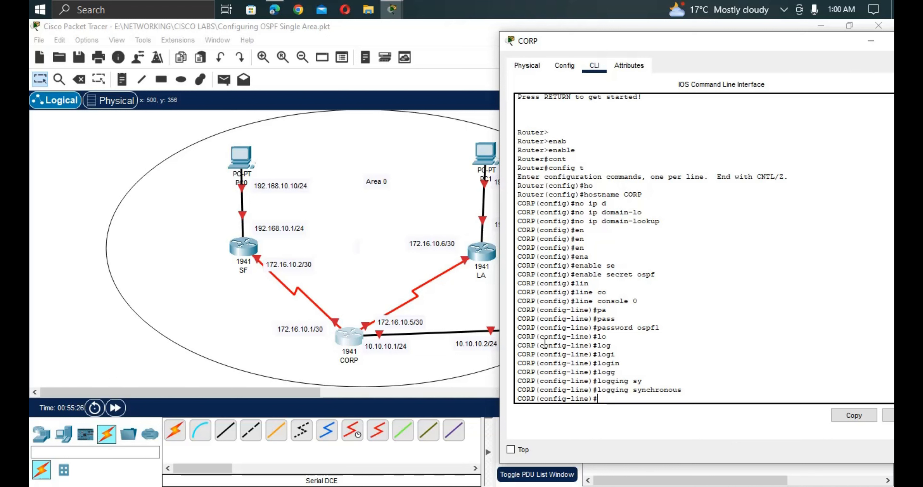
Enter 'line vty 0 4' and give the vty lines a password.
type("line vty 0 4")
key("Return")
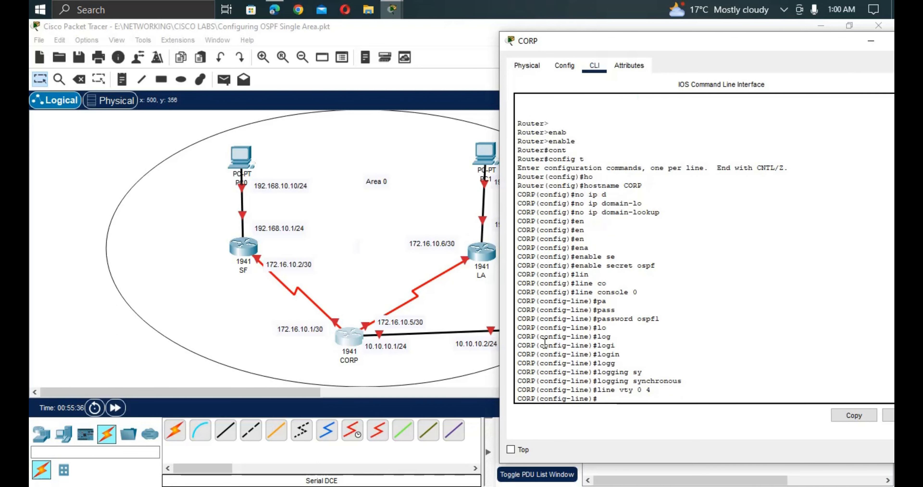
type("pa")
key("Tab")
type("ss")
key("Tab")
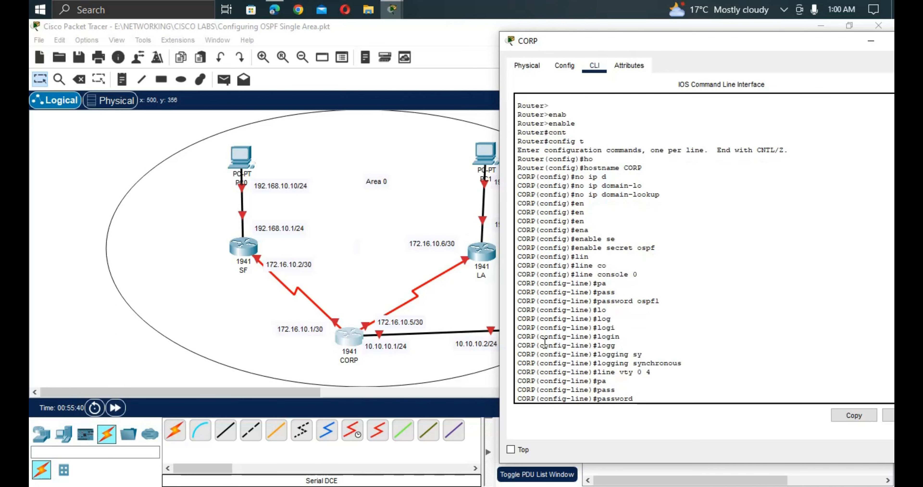
type("ospf2")
key("Return")
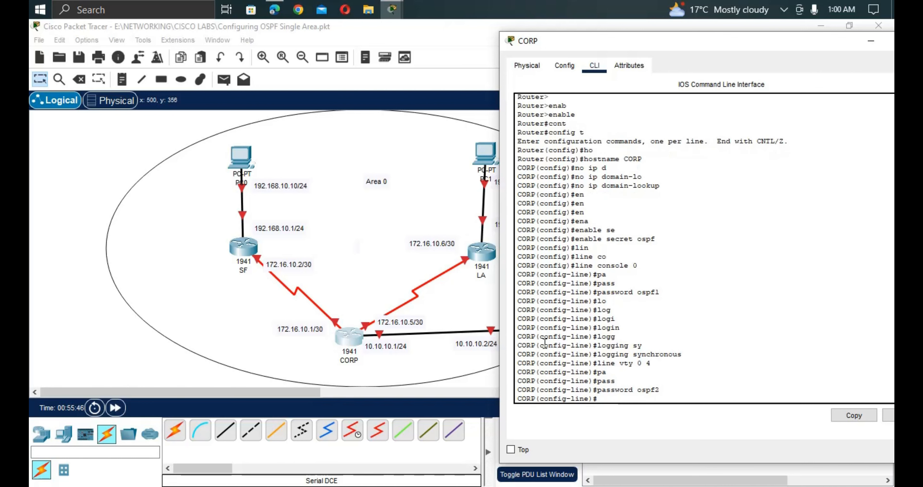
Require login and enable 'logging synchronous' on the vty lines, then exit to global configuration.
type("lo")
key("Tab")
type("g")
key("Tab")
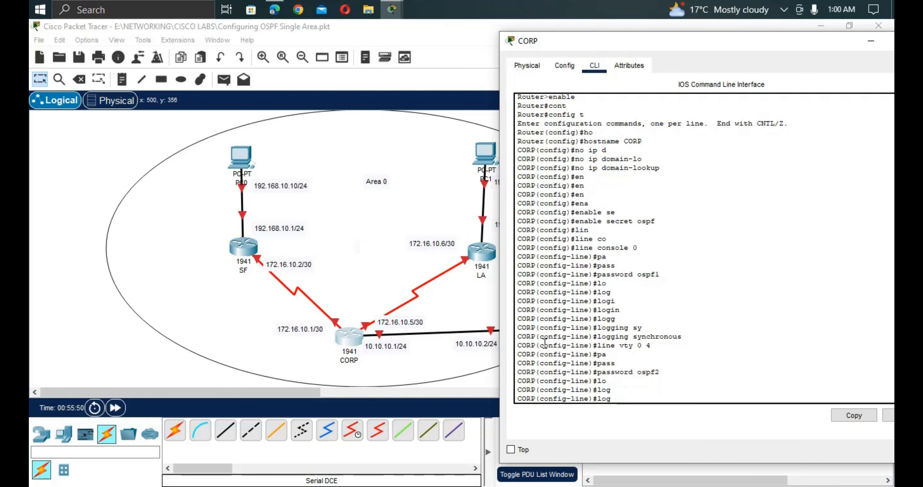
type("i")
key("Tab")
key("Return")
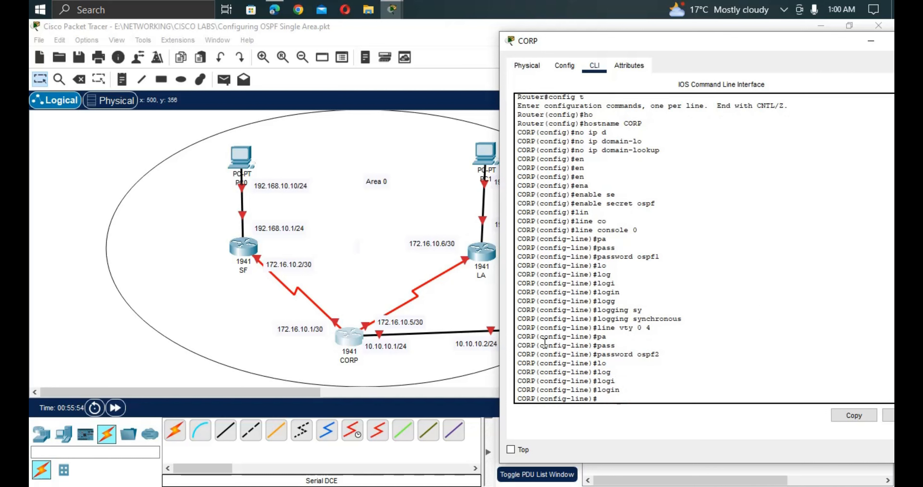
type("logg")
key("Tab")
type("sy")
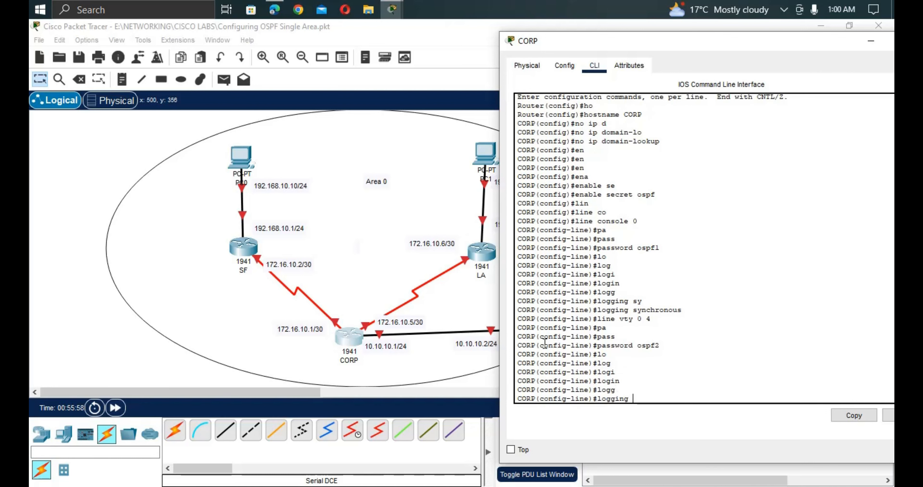
key("Tab")
key("Return")
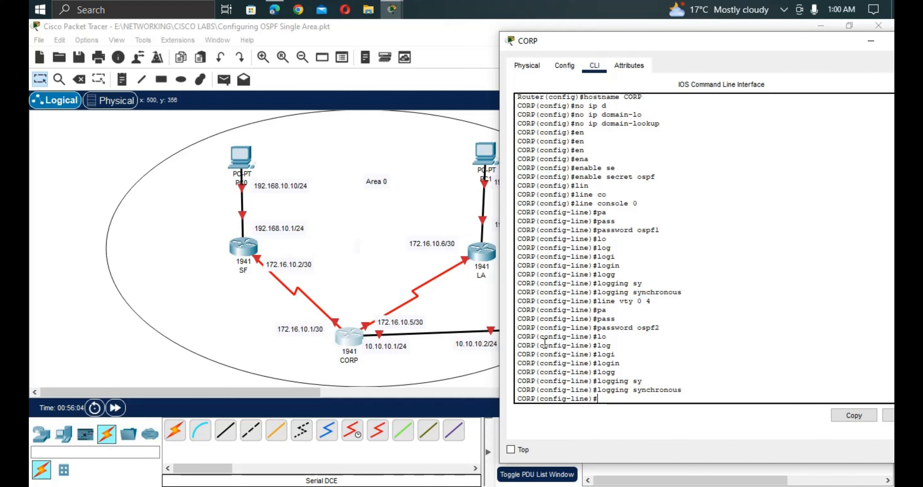
type("exit")
key("Return")
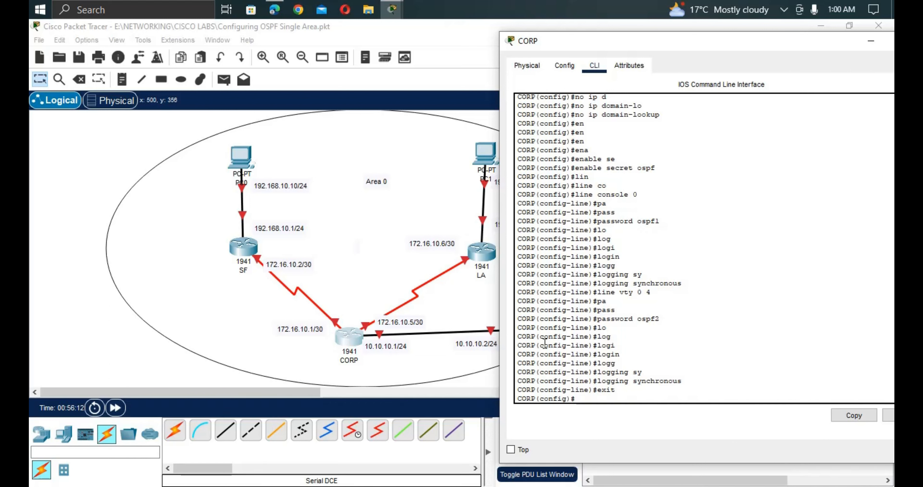
Start a banner motd with the $ delimiter and a top border row of # characters.
type("ba")
key("Tab")
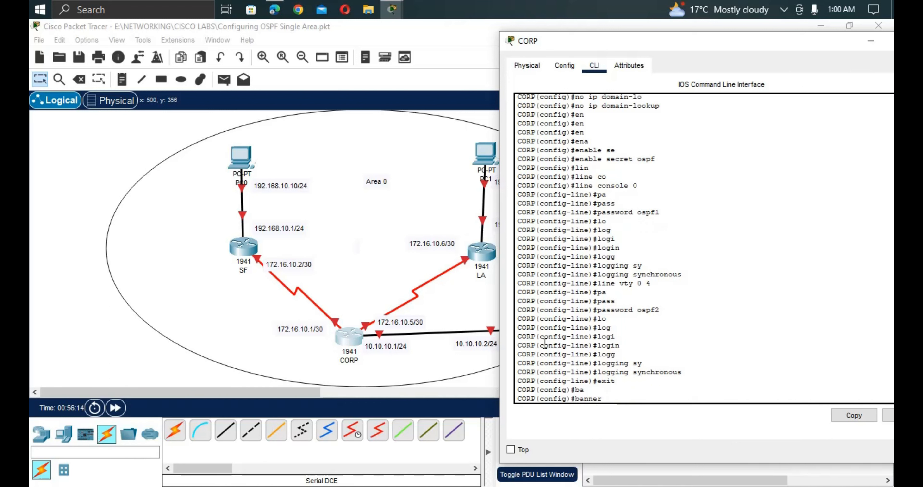
type("m")
key("Tab")
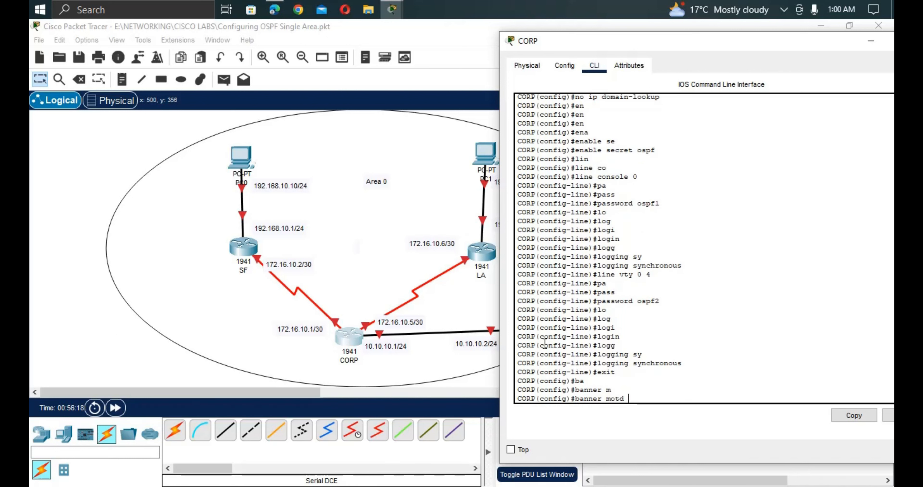
type("$")
key("Return")
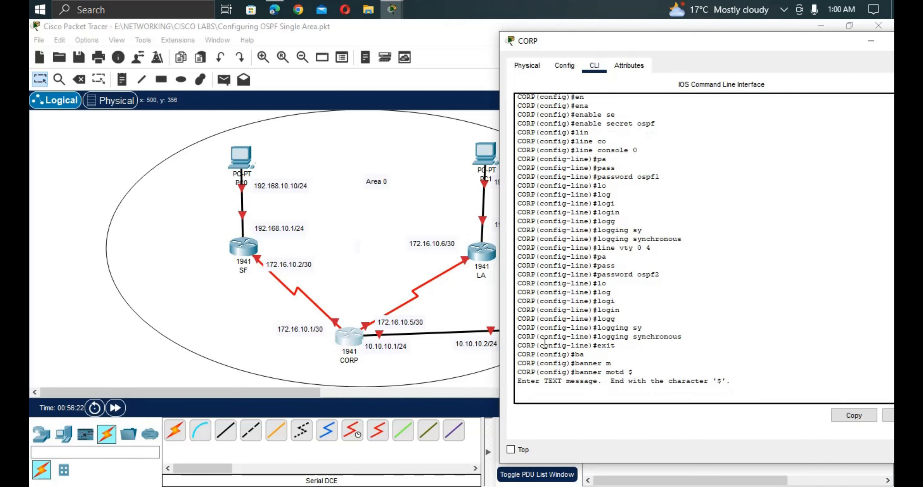
type("####################")
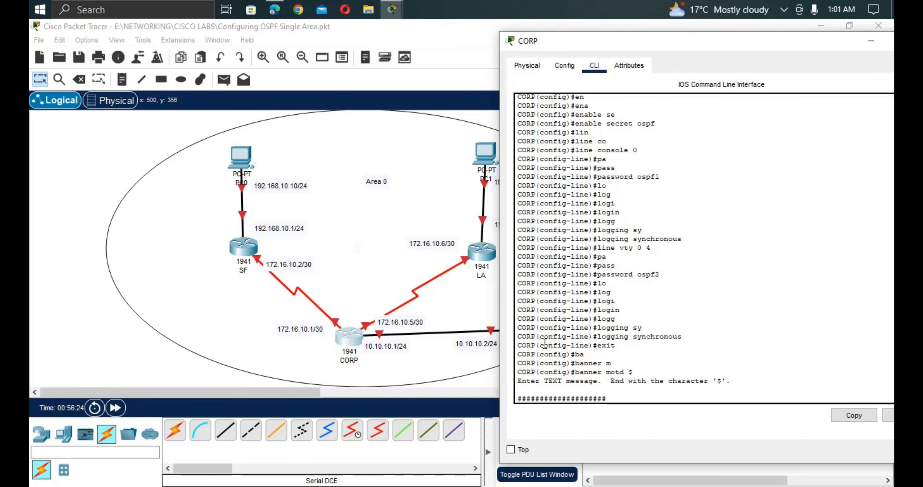
type("############################3")
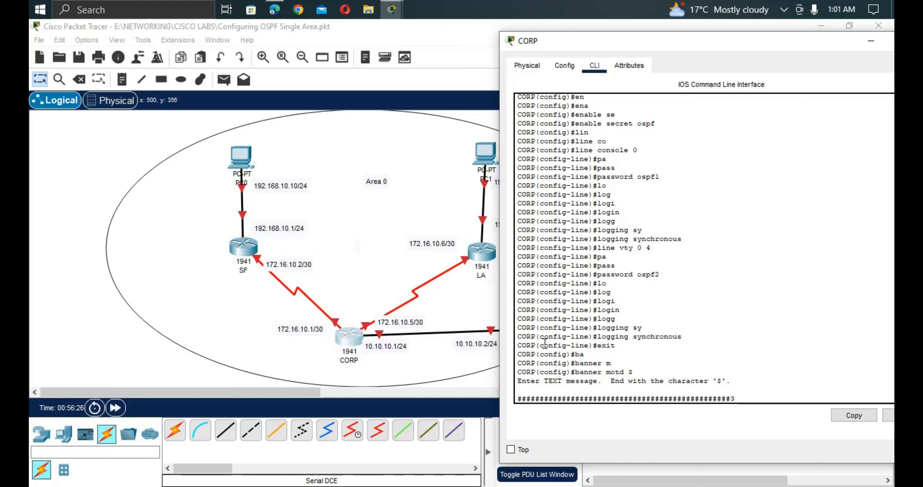
key("BackSpace")
key("Return")
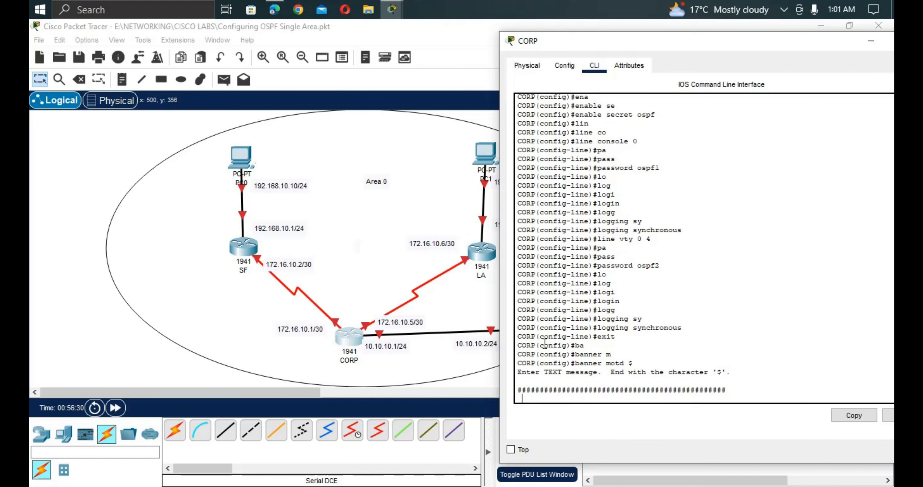
Add the line THIS IS CORP ROUTER and a bottom # row, then close the banner with $.
type("THIS IS C")
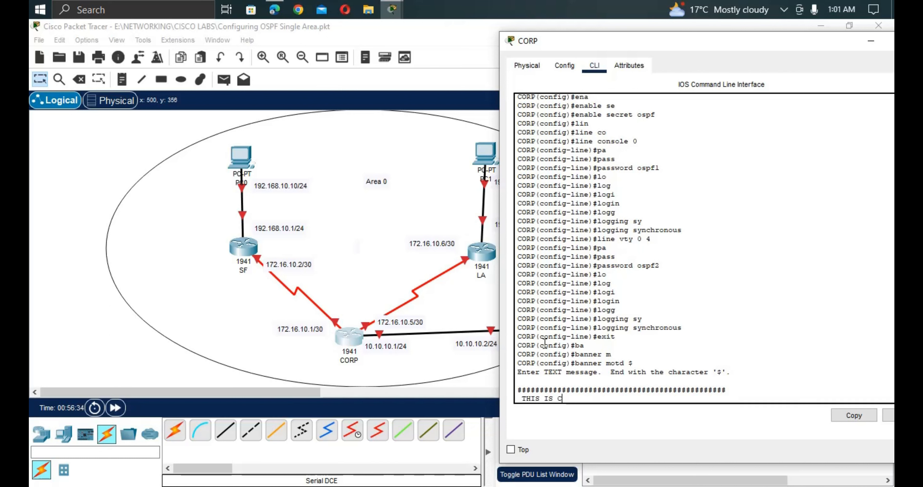
type("ORP R")
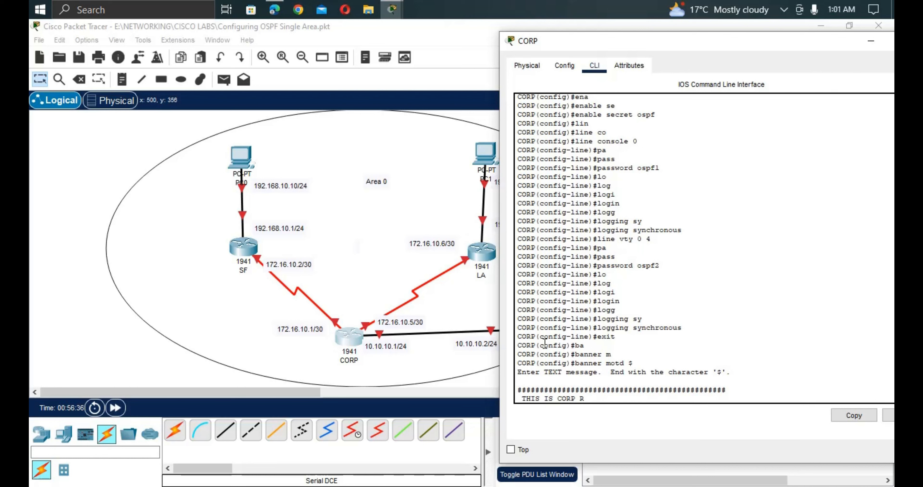
type("OUTER")
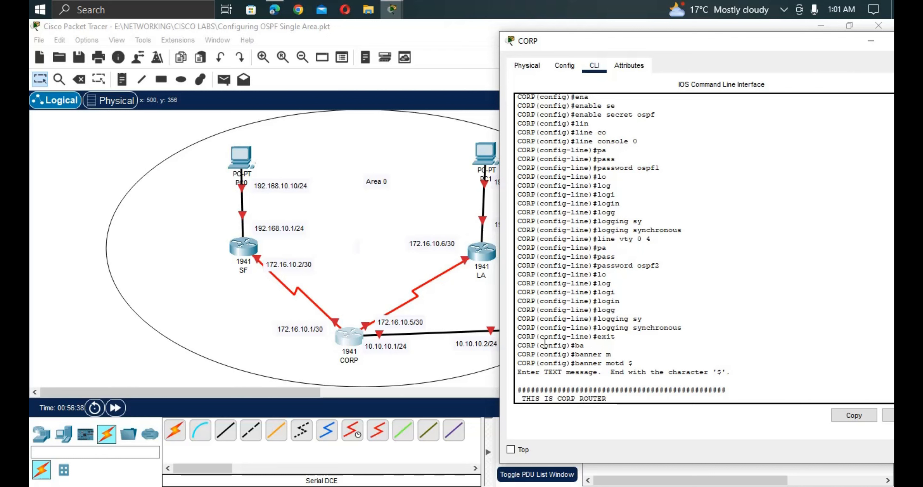
key("Return")
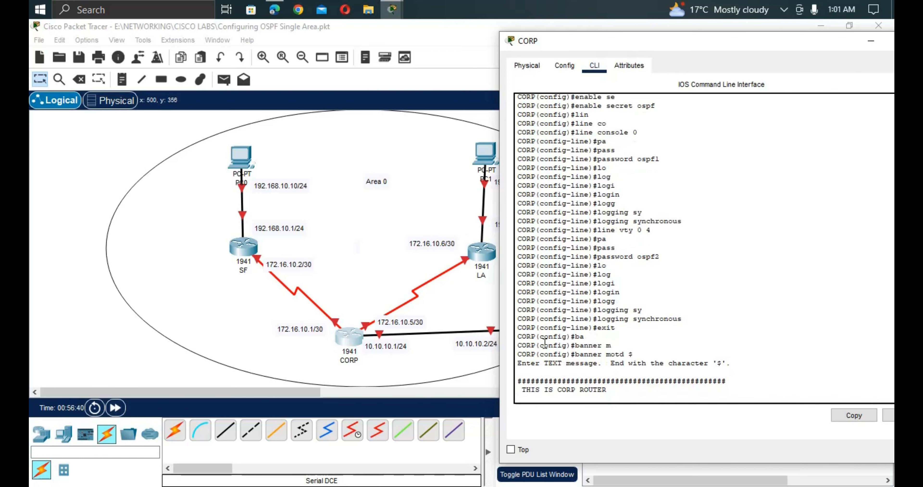
type("##############################################")
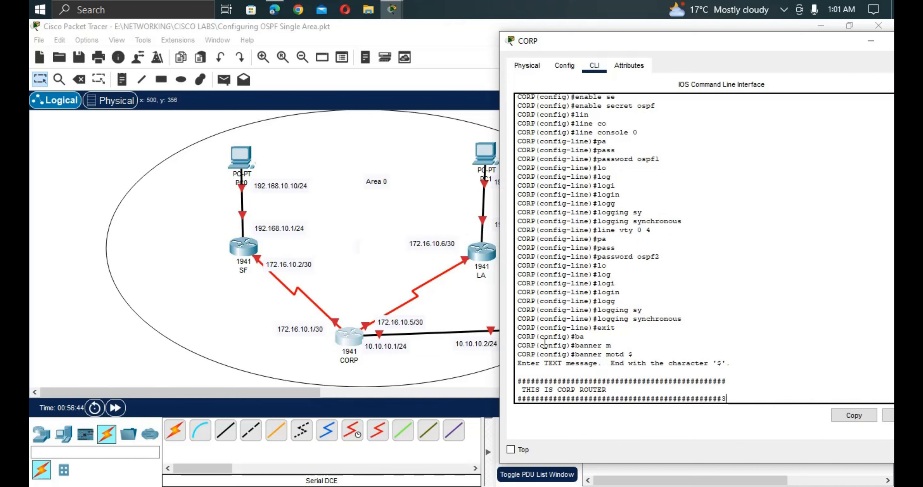
type("3")
key("BackSpace")
type("#")
key("Return")
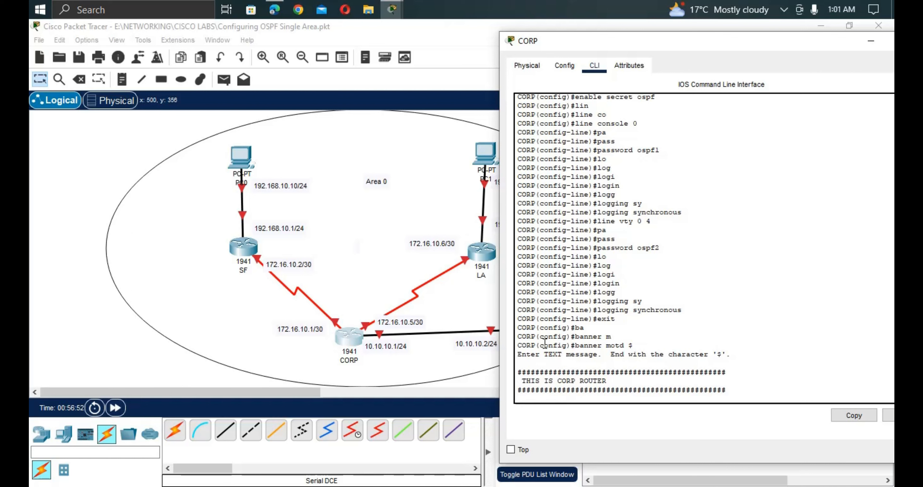
type("$")
key("Return")
key("Return")
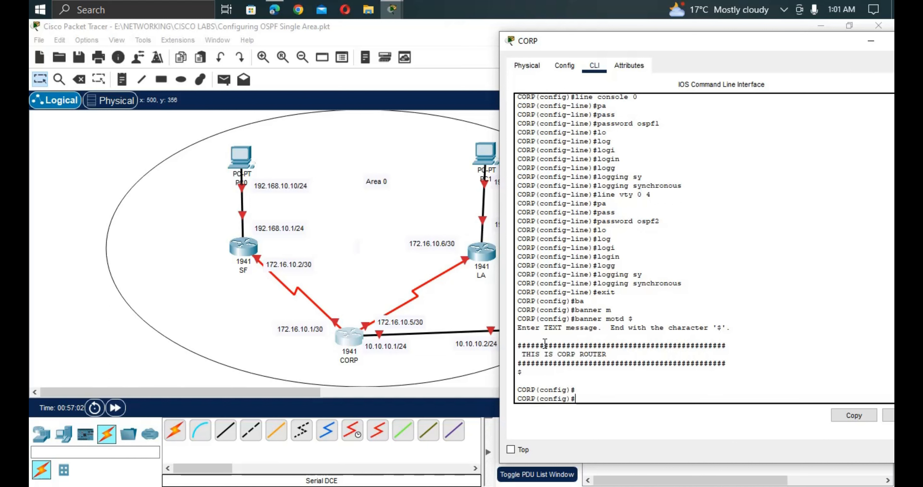
Exit global configuration and end the CORP console session.
type("exit")
key("Return")
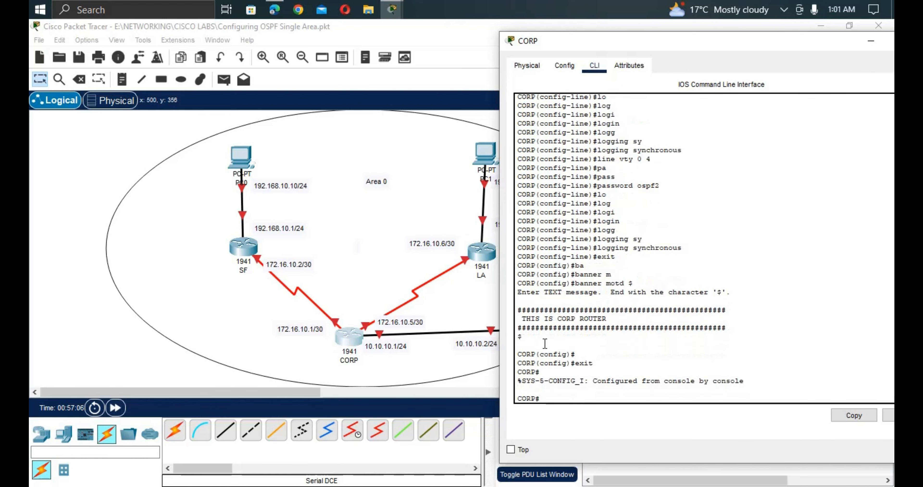
type("exit")
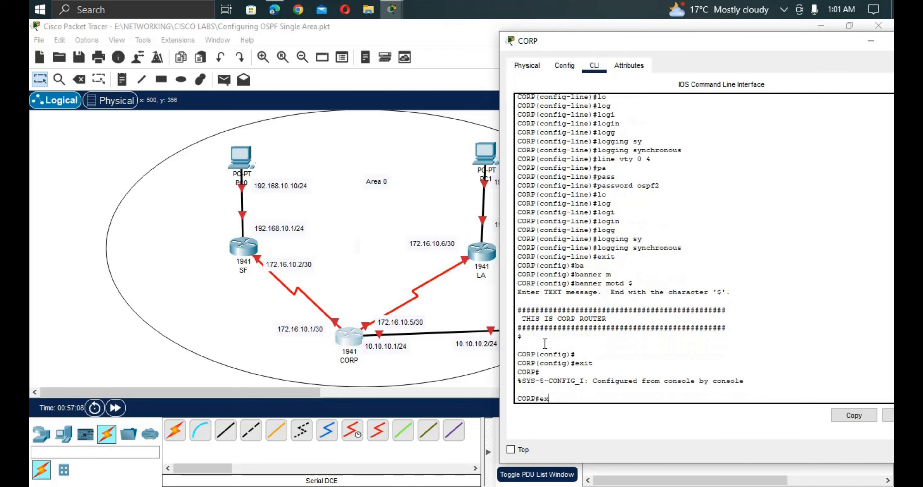
key("Return")
key("Return")
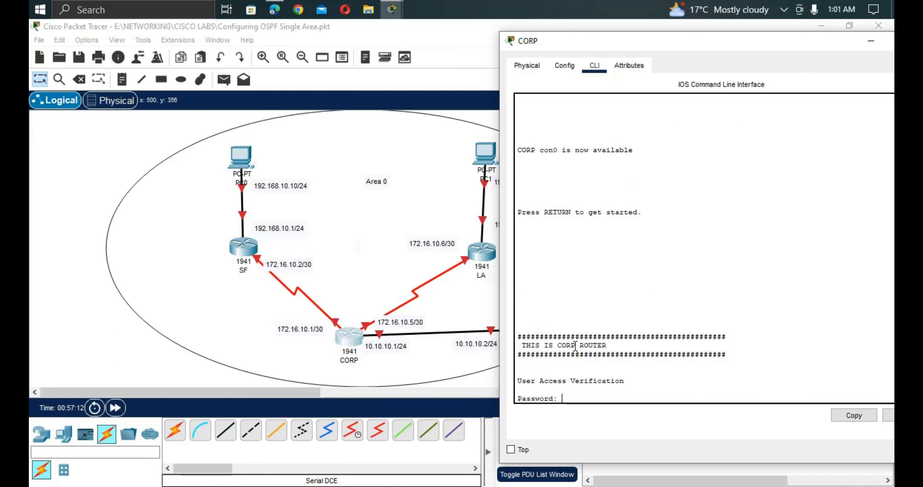
Log back in past the new banner with the console password, then enter privileged EXEC with the enable password.
left_click_drag(613, 344, 521, 345)
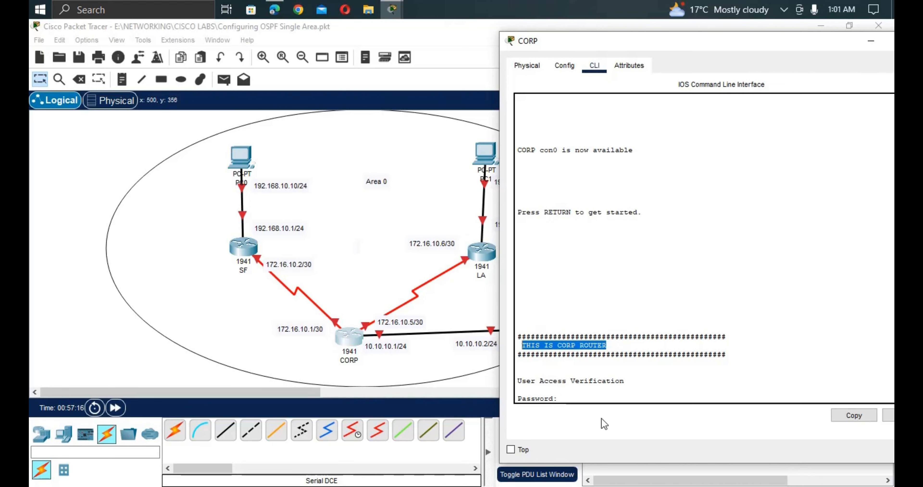
left_click(570, 397)
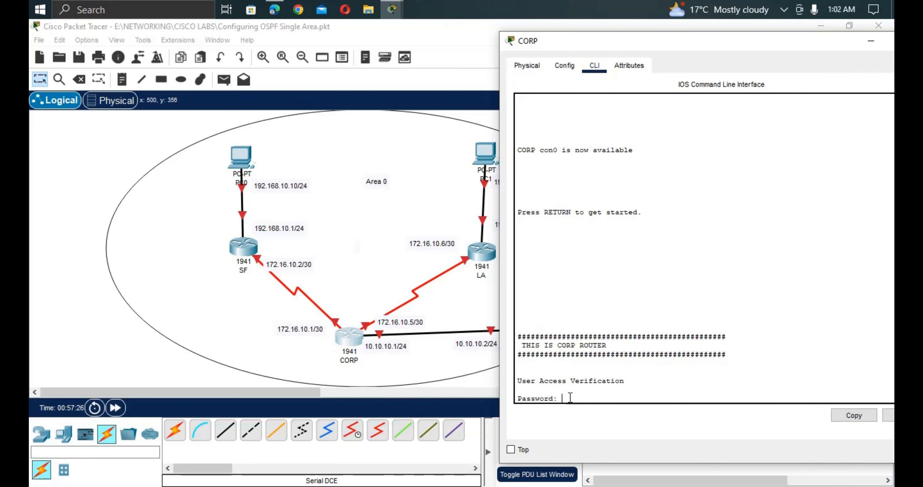
key("Return")
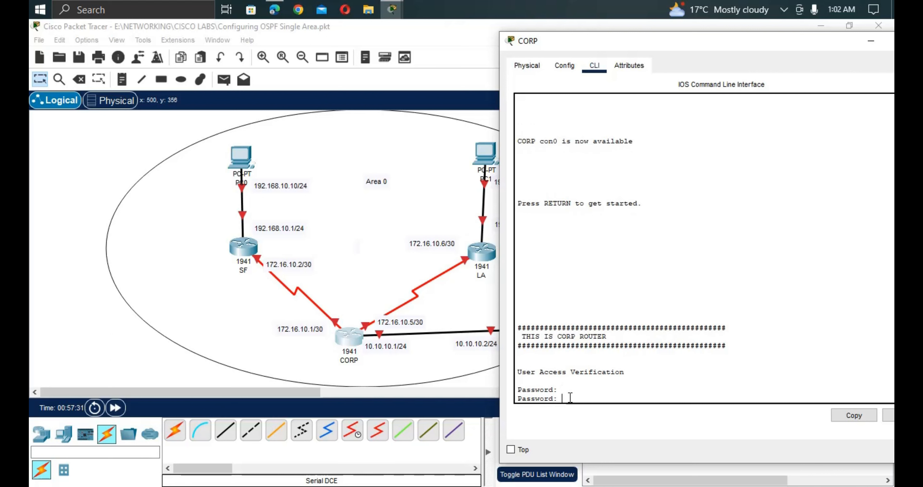
key("Return")
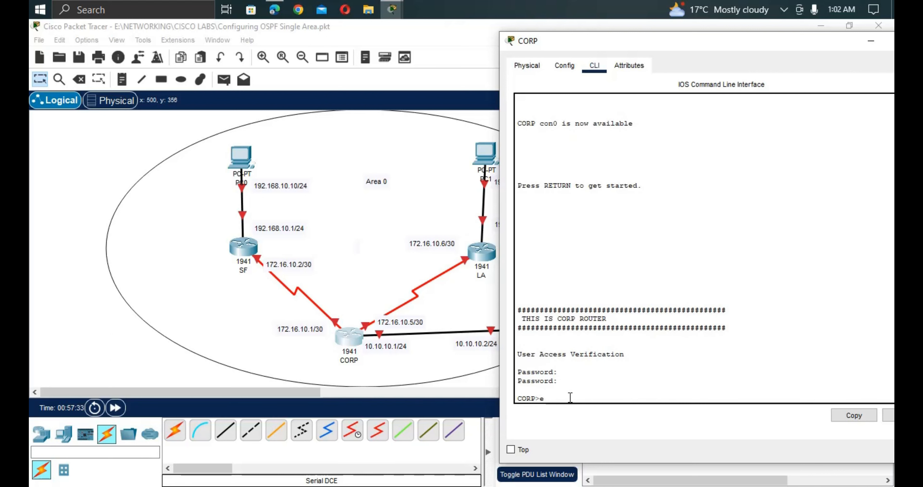
type("ena")
key("Tab")
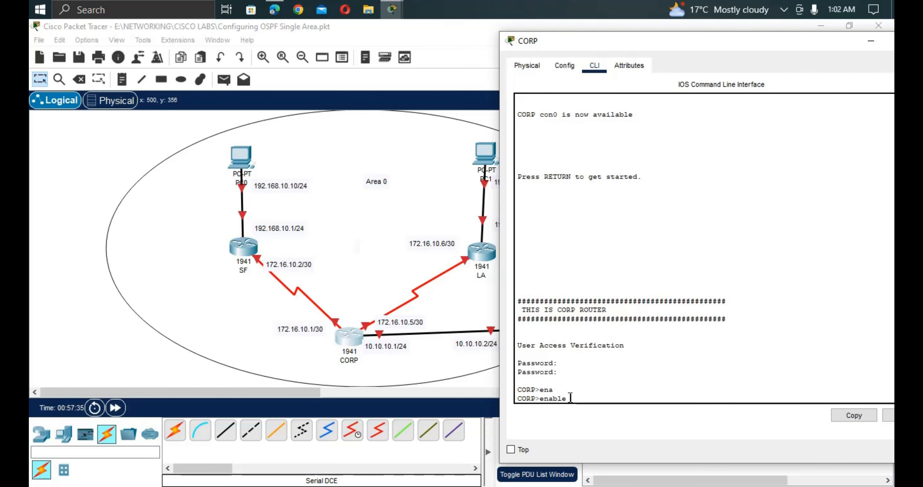
key("Return")
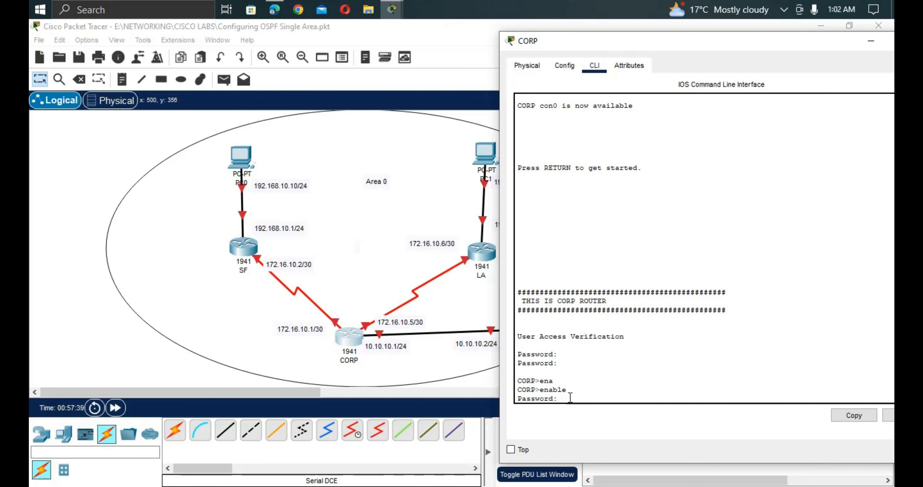
key("Return")
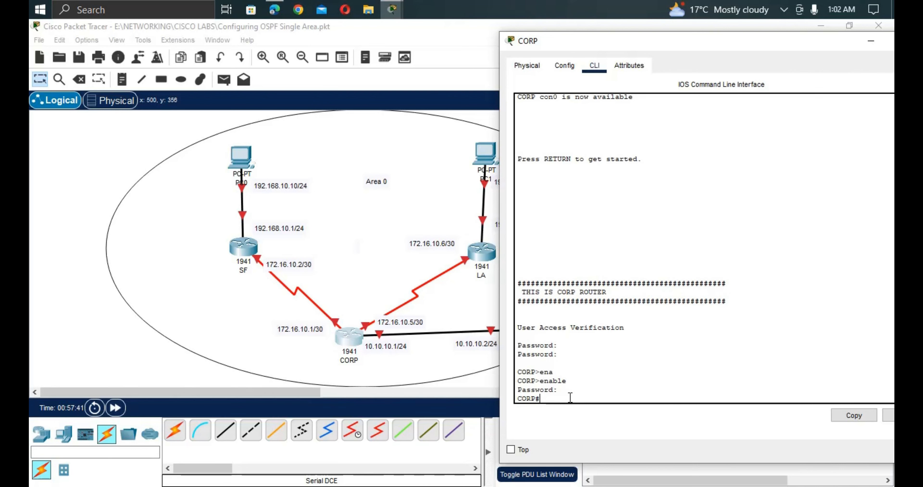
type("confif")
Correct the mistyped 'confif' to 'conf t' and reach the CORP(config)# prompt.
key("Tab")
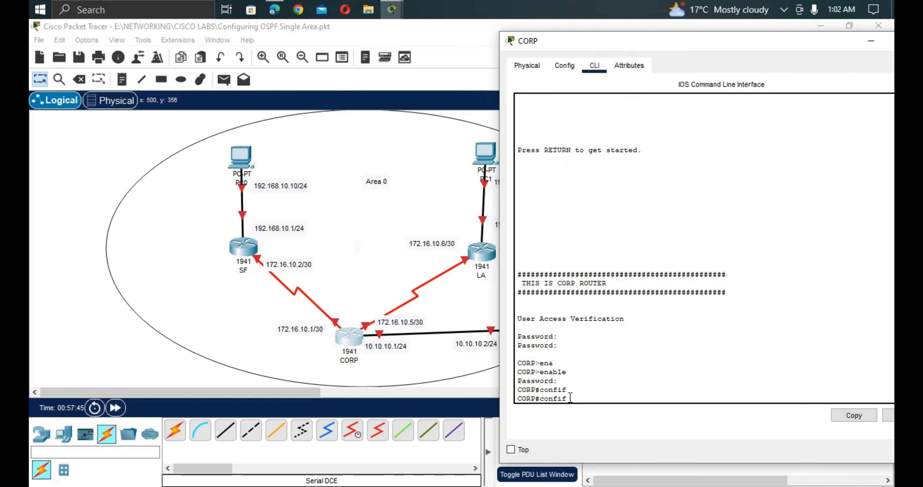
key("BackSpace")
key("BackSpace")
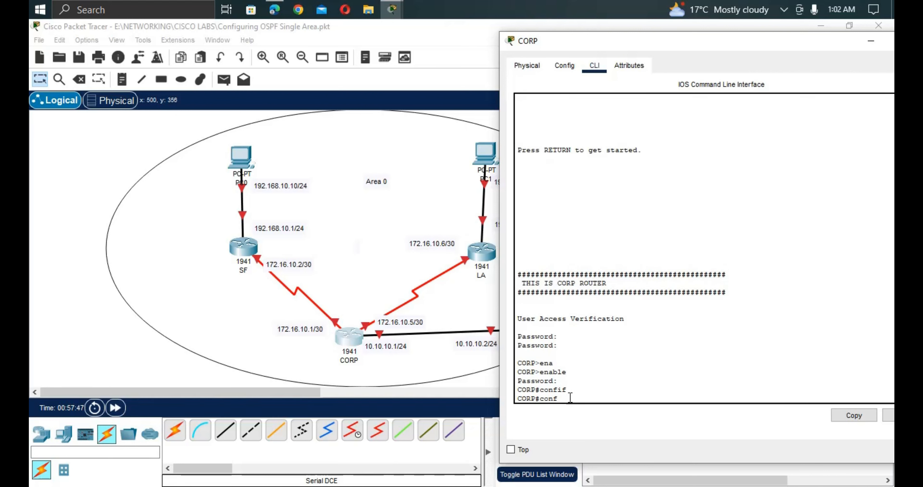
type("t")
key("Return")
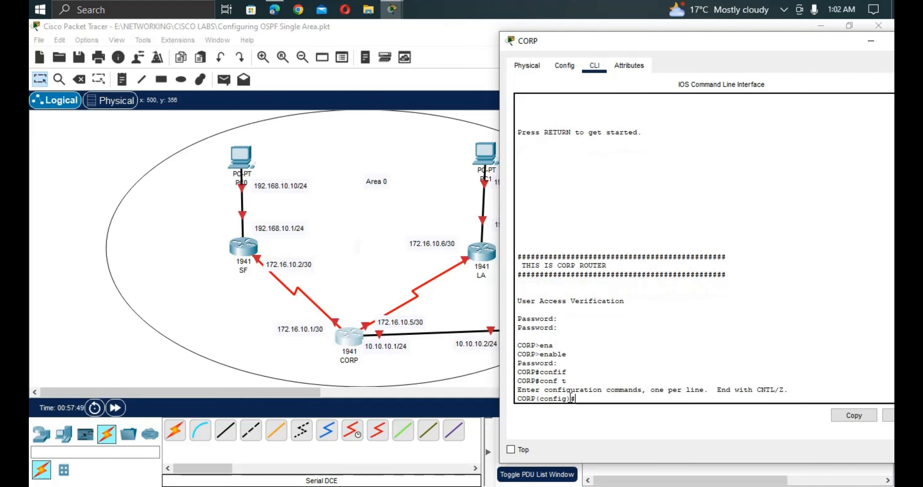
key("Return")
key("Return")
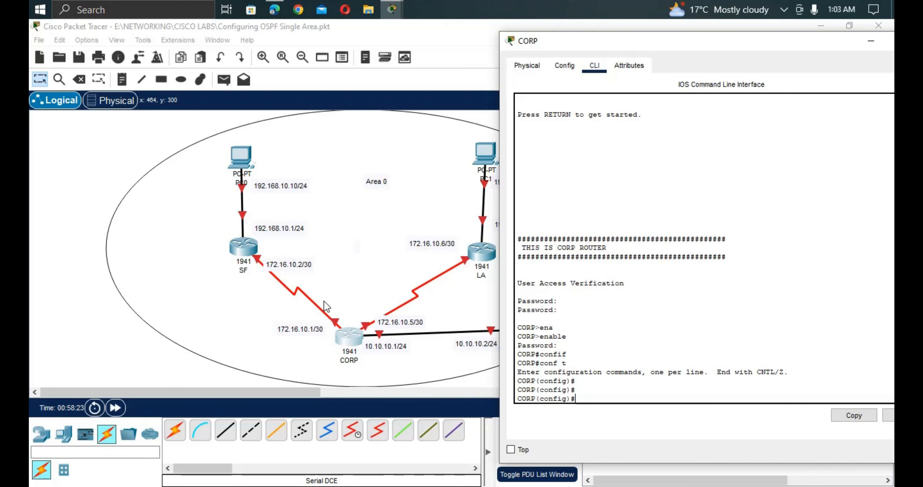
Assign 10.10.10.1 255.255.255.0 to CORP's GigabitEthernet0/0.
type("i")
type("int")
key("BackSpace")
key("BackSpace")
key("BackSpace")
key("BackSpace")
type("nt g0/0")
key("Return")
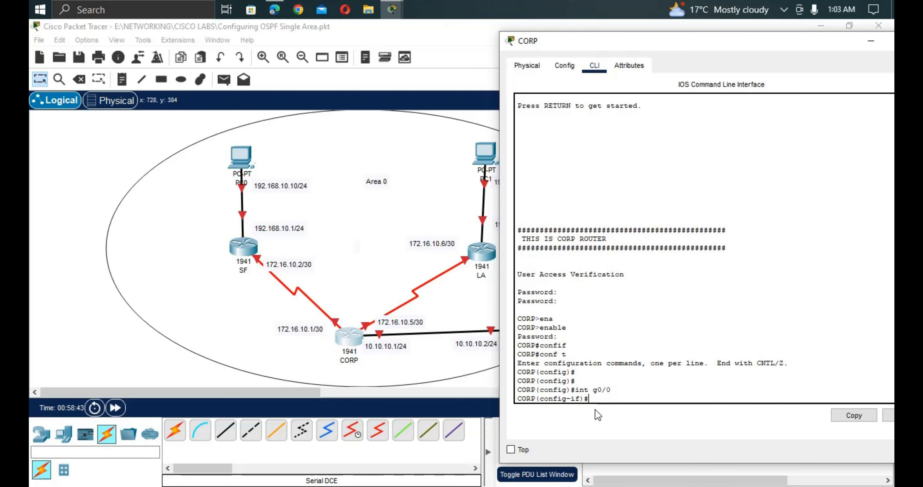
type("ip ad")
key("Tab")
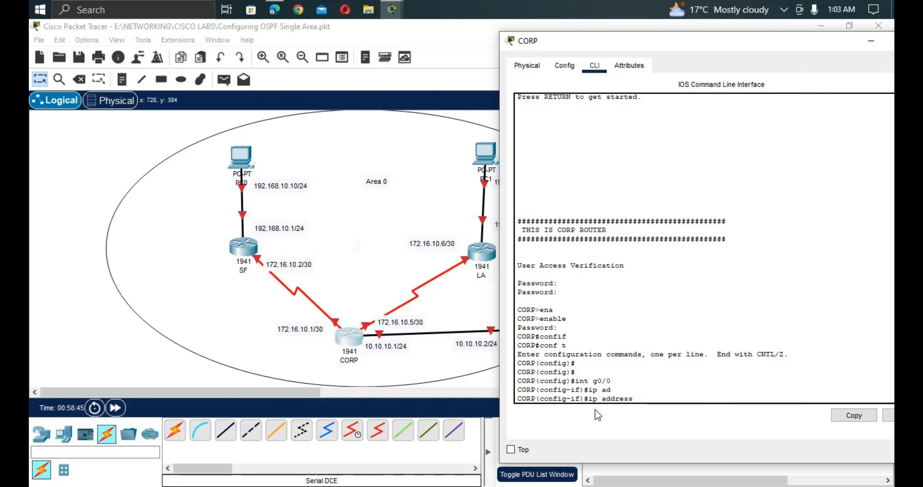
type("10.10.10")
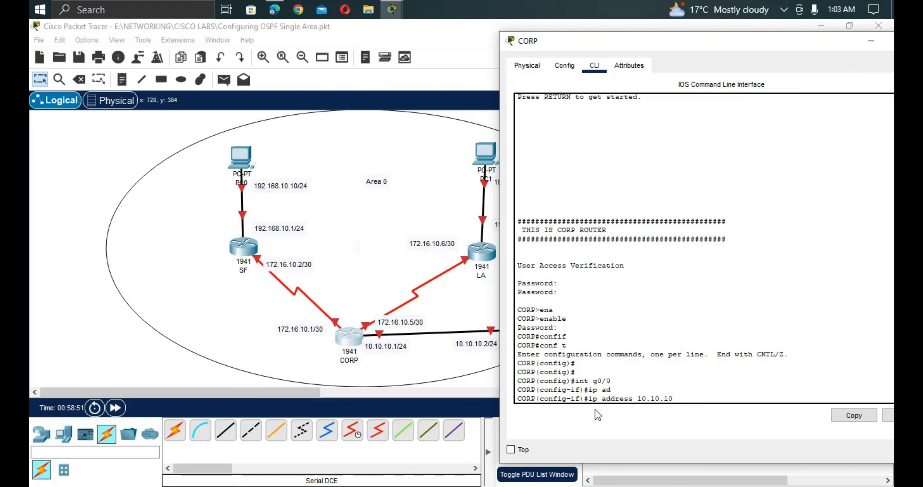
type(".1 255.255.2")
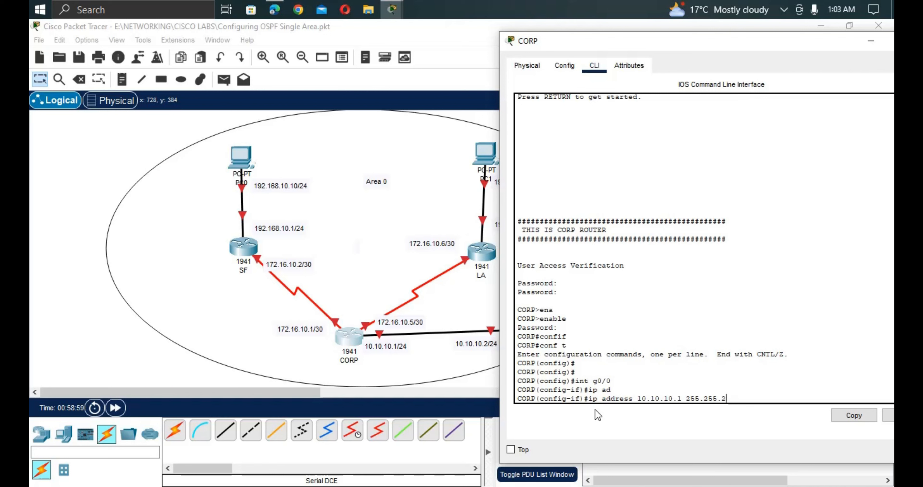
type("55.0")
key("Return")
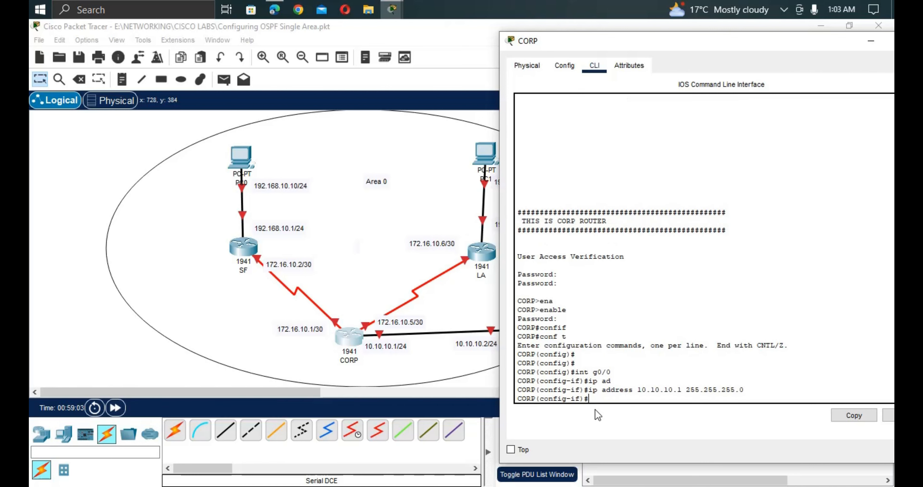
Enable the interface with no shut and highlight its changed-state-to-up message.
type("n")
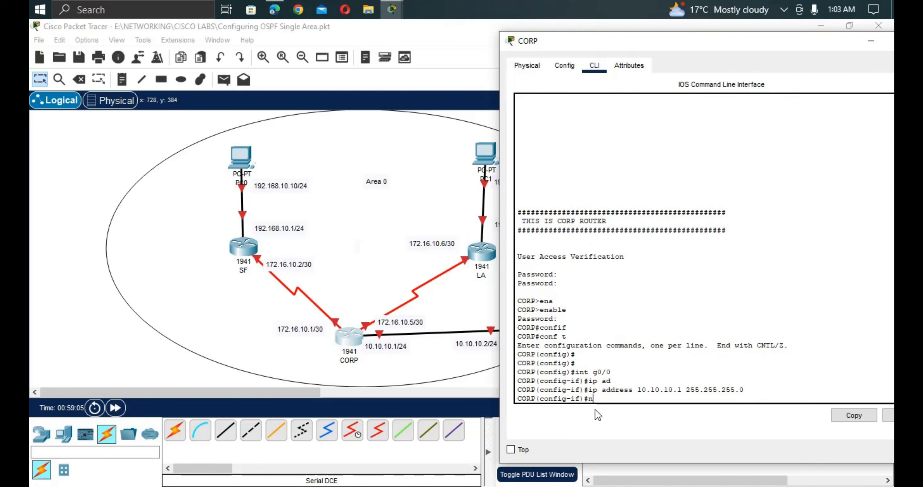
type("o shut")
key("Return")
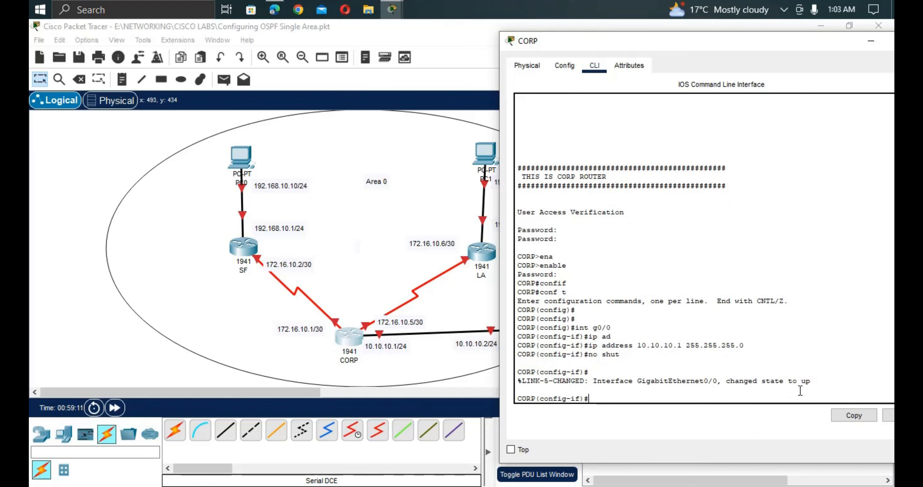
left_click_drag(775, 374, 513, 381)
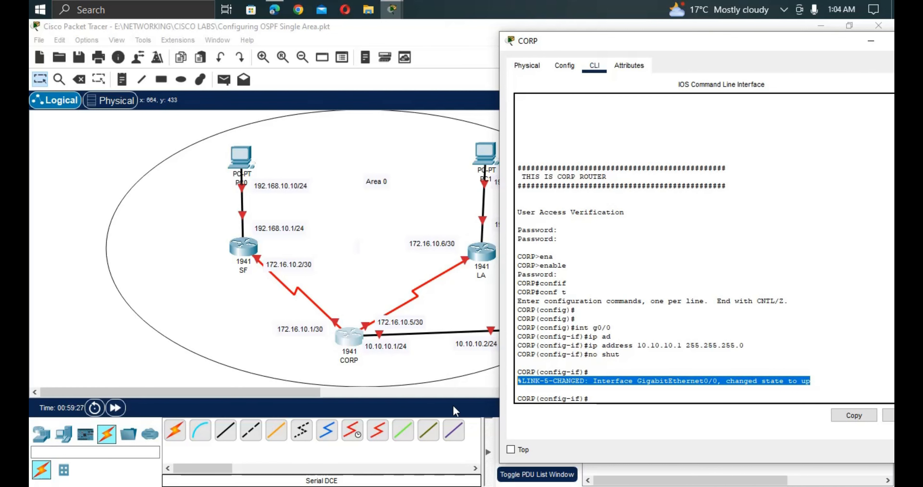
Open the BOLDER router's CLI and decline the initial configuration dialog.
left_click(448, 390)
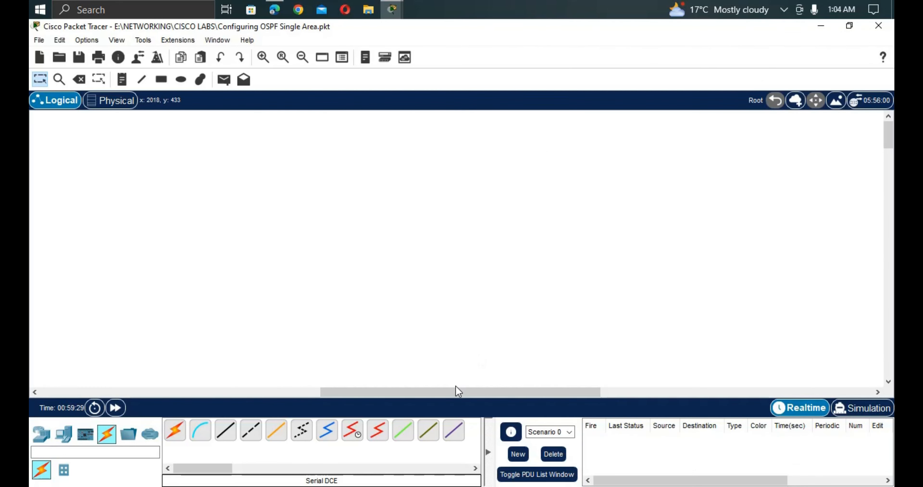
left_click_drag(458, 391, 181, 377)
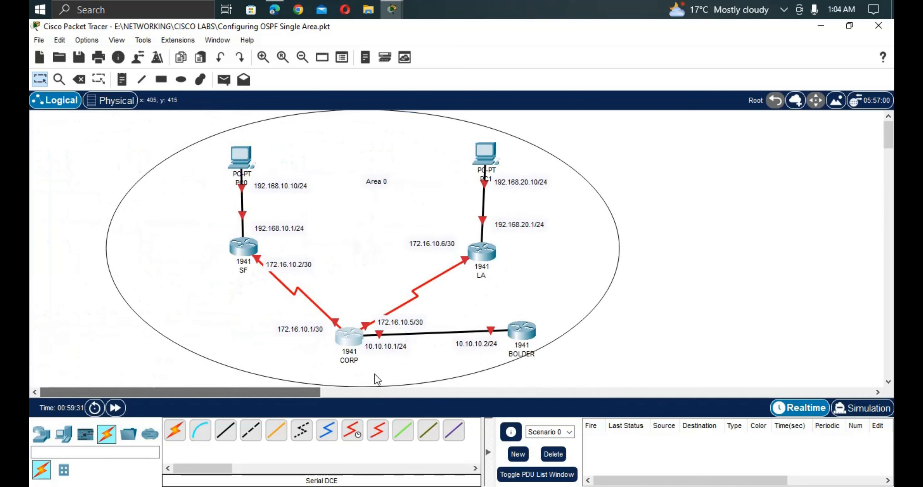
left_click(522, 331)
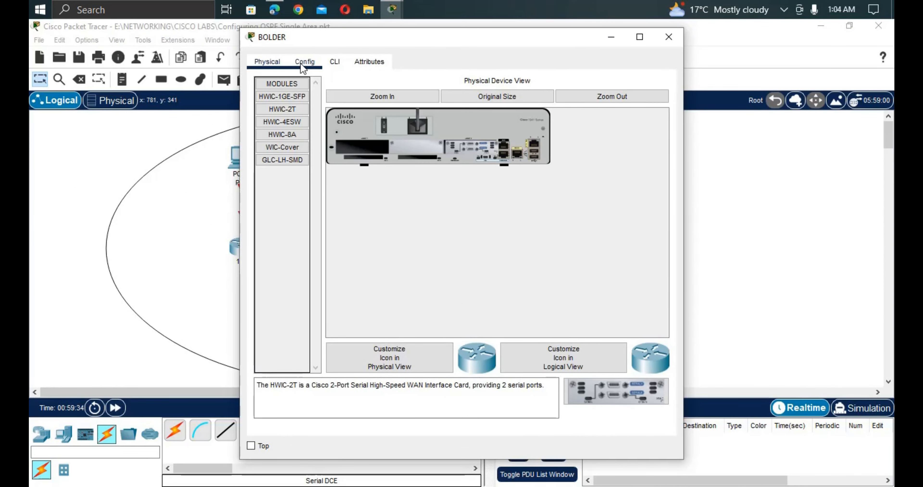
left_click(334, 63)
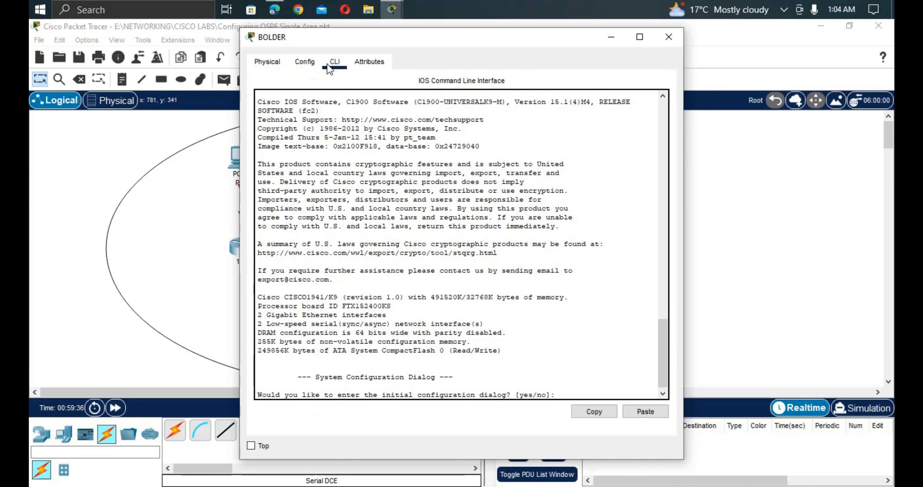
key("Return")
key("Return")
type("n")
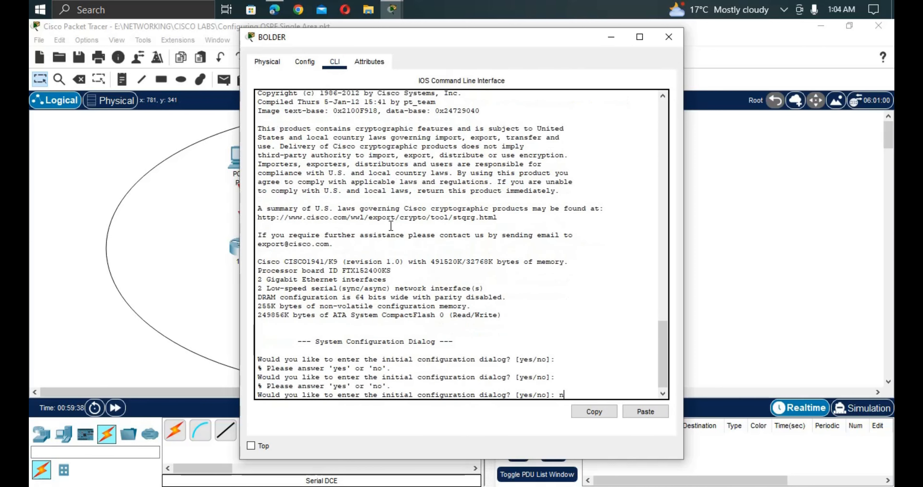
type("o")
key("Return")
key("Return")
key("Return")
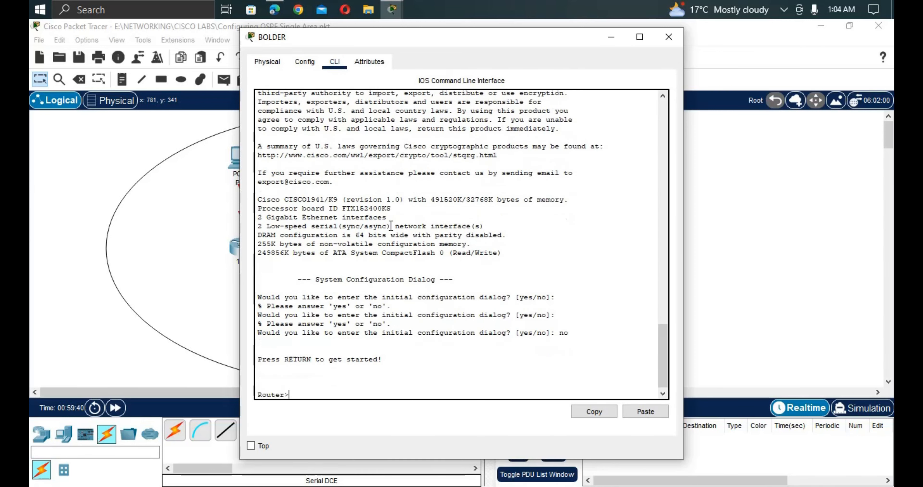
Enter privileged and global configuration modes and set the hostname to BOLDER.
type("enab")
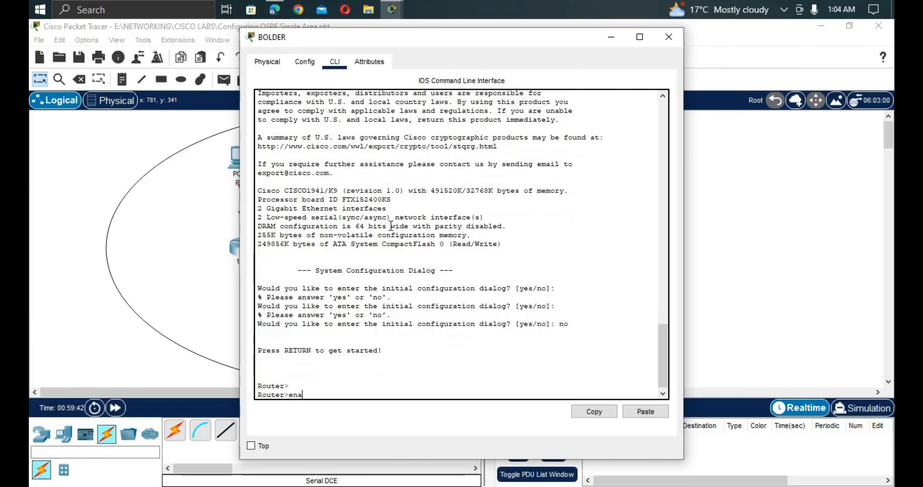
key("Tab")
key("Return")
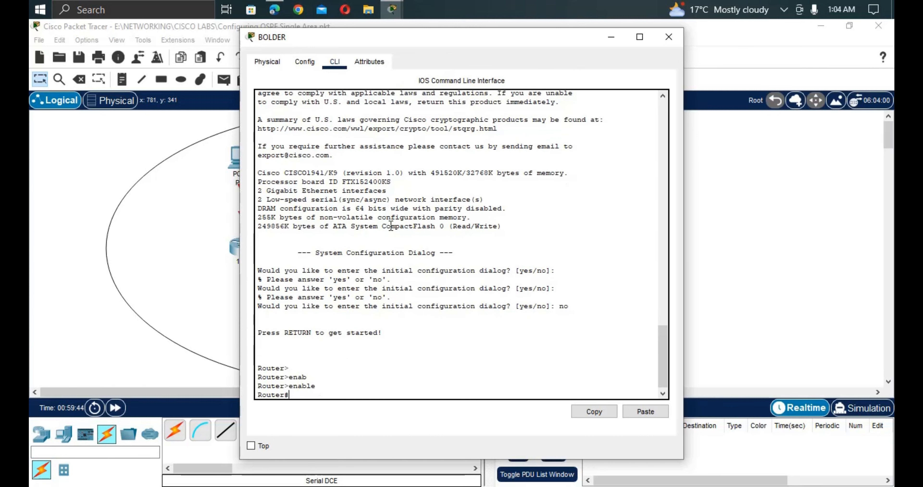
type("conf t")
key("Return")
type("hos")
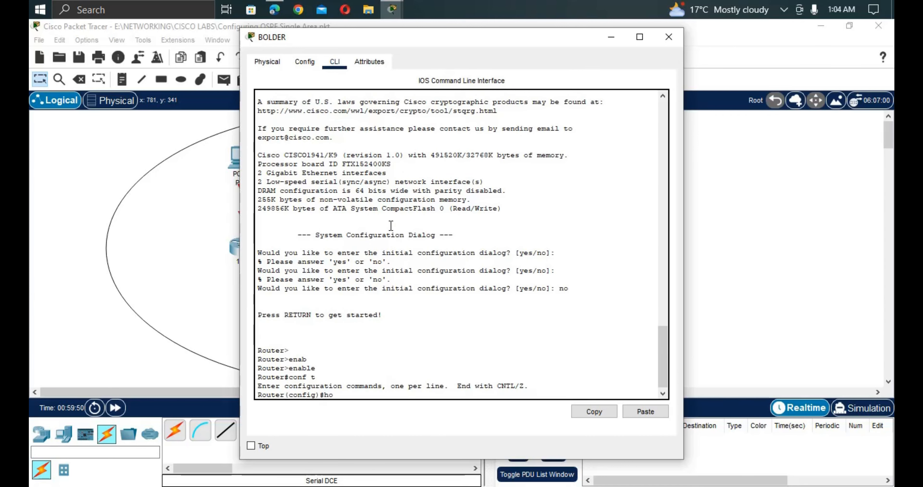
key("Tab")
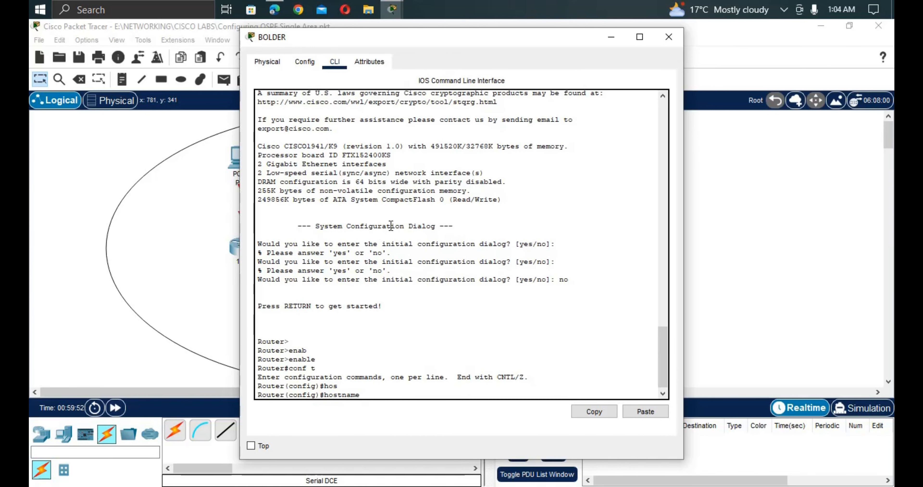
type("BOLDER")
key("Return")
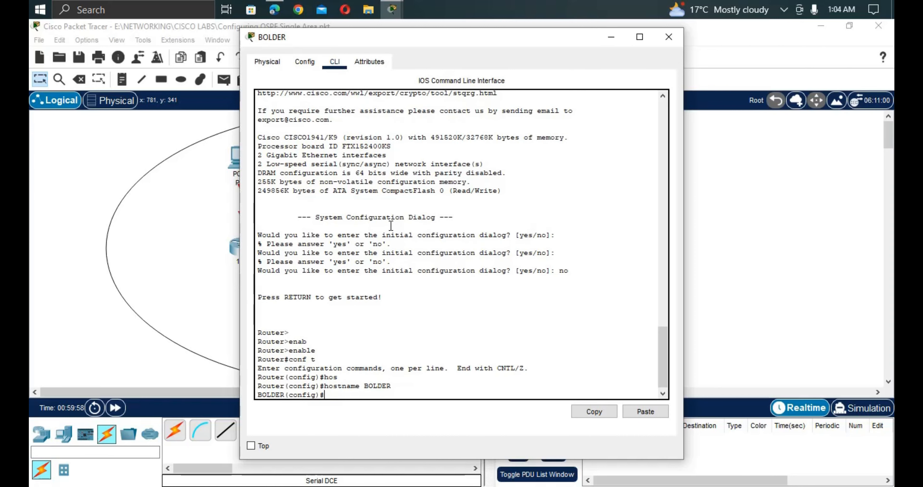
type("i")
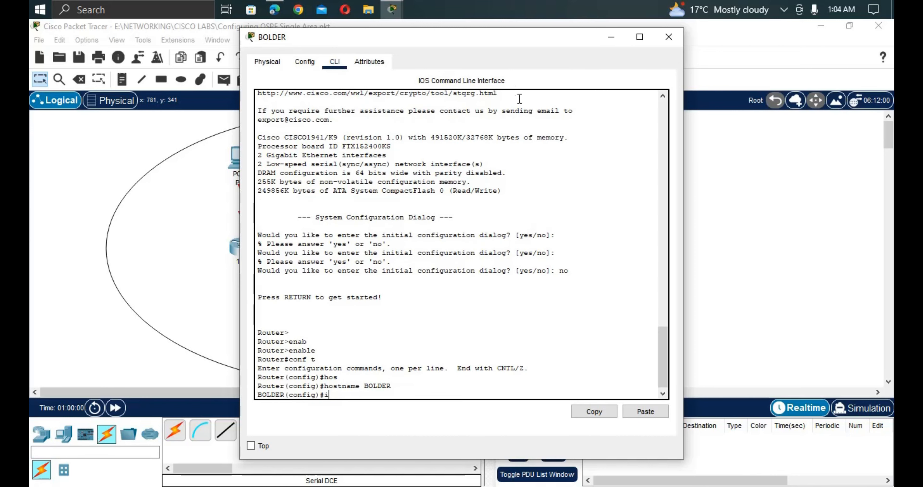
Assign 10.10.10.2 255.255.255.0 to BOLDER's GigabitEthernet0/0.
left_click_drag(493, 35, 546, 66)
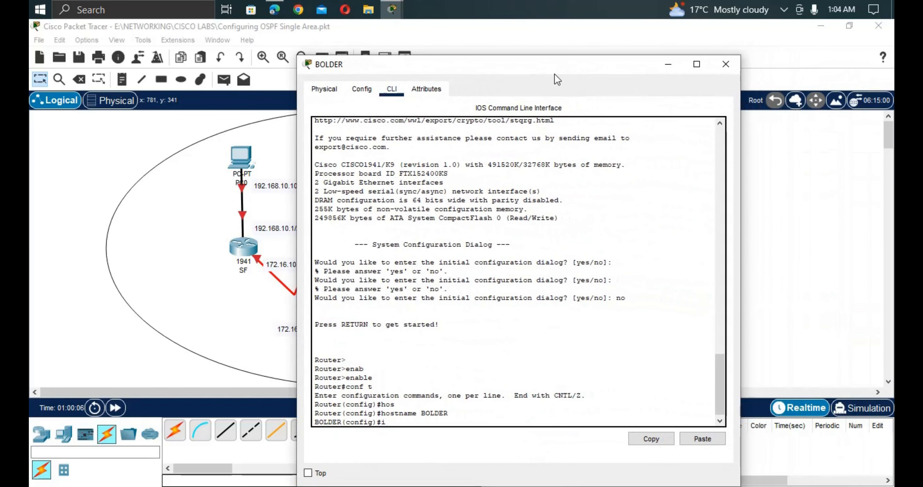
type("nt g0/0")
key("Return")
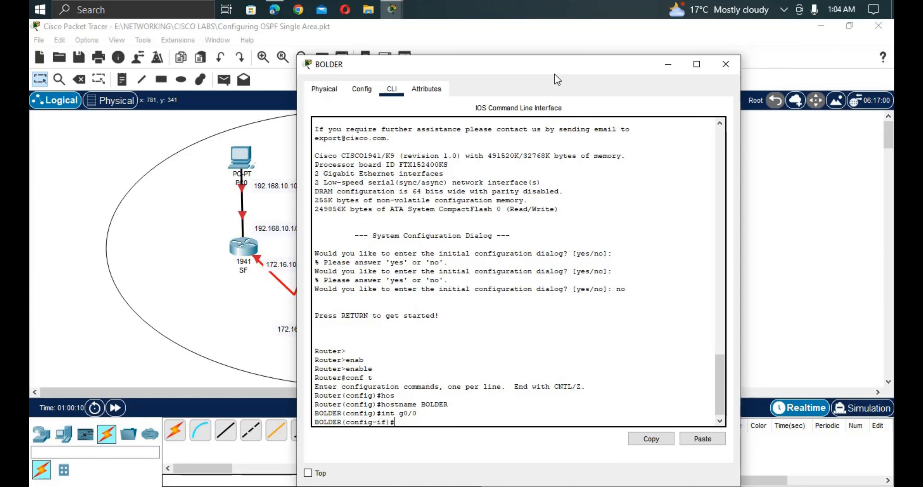
type("ip ad")
key("Tab")
type("10")
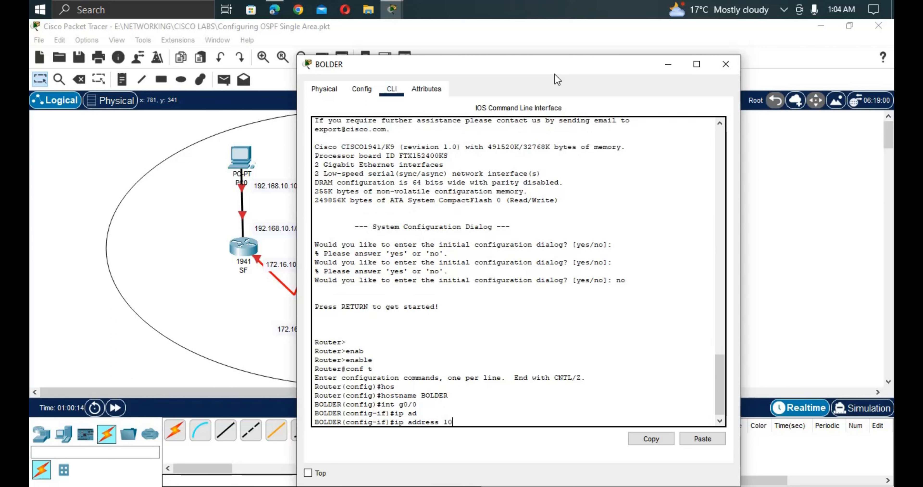
type(".10.10.2 255.255.255")
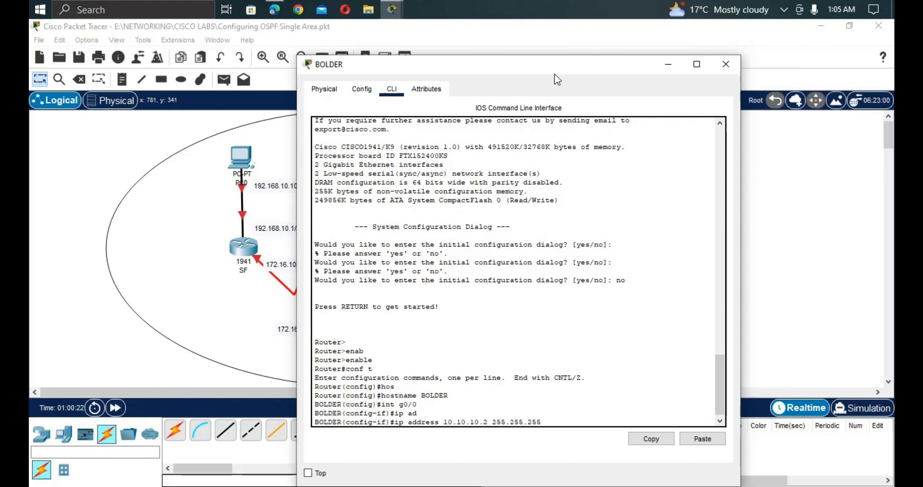
type(".0")
key("Return")
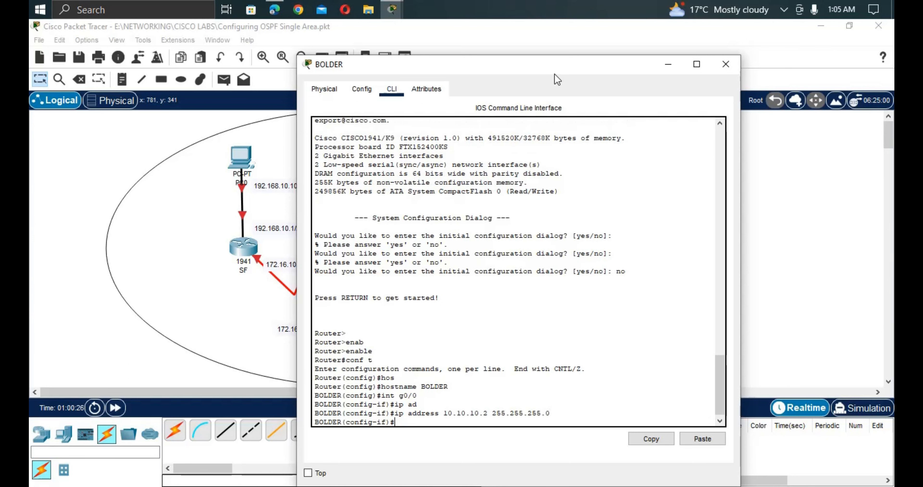
Bring the interface up, highlight its link and line-protocol up messages, then return to the topology.
type("no shut")
key("Return")
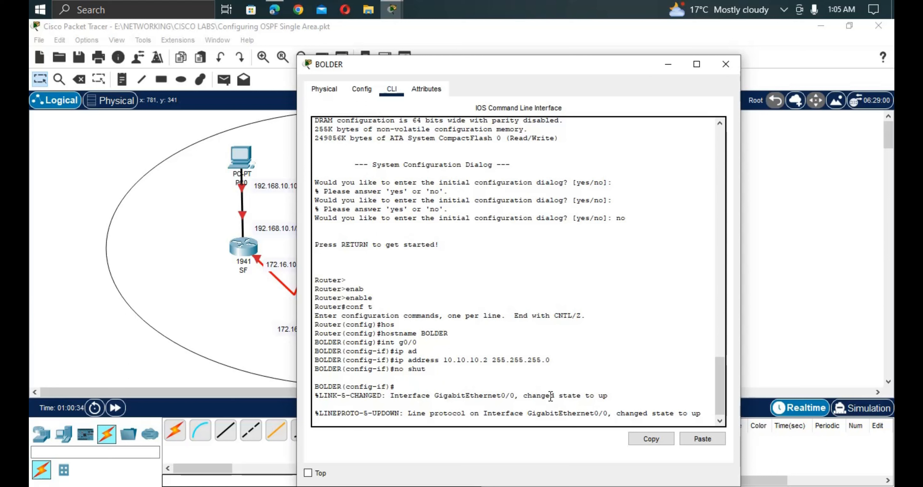
left_click_drag(613, 395, 545, 386)
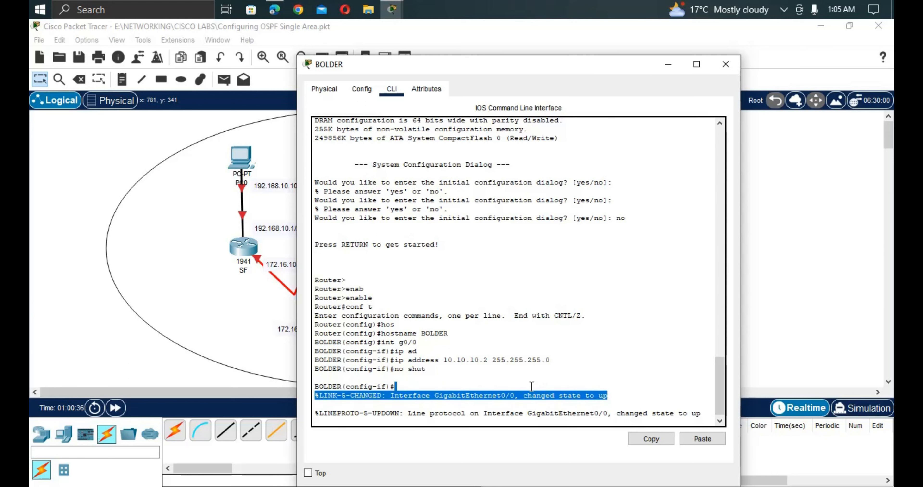
left_click_drag(409, 409, 552, 428)
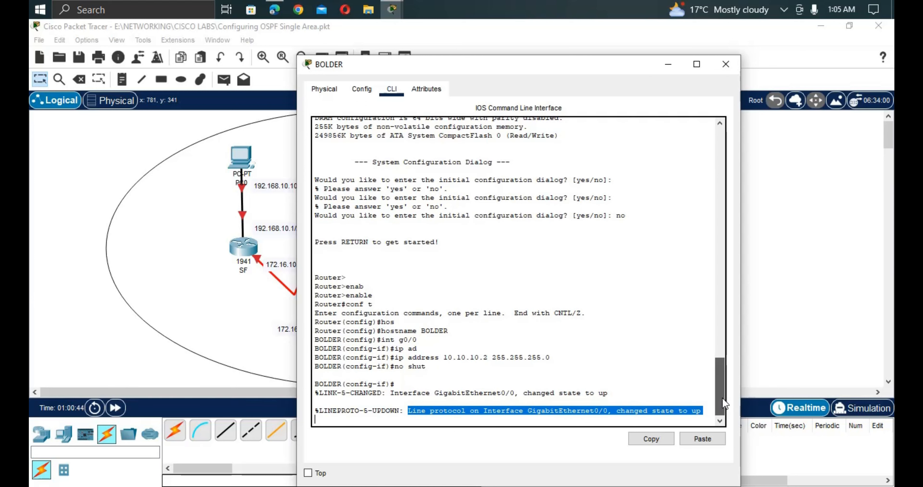
left_click(239, 340)
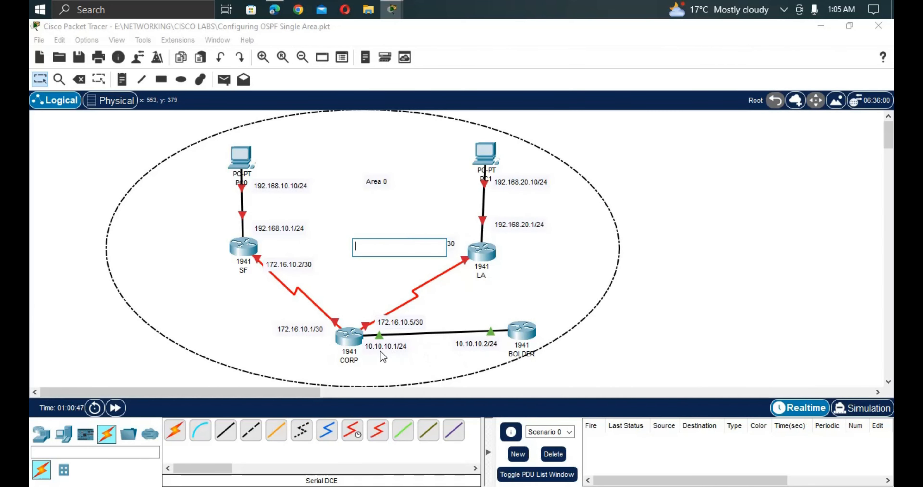
Give CORP's Serial0/0/0 the address 172.16.10.1 255.255.255.252.
left_click(347, 340)
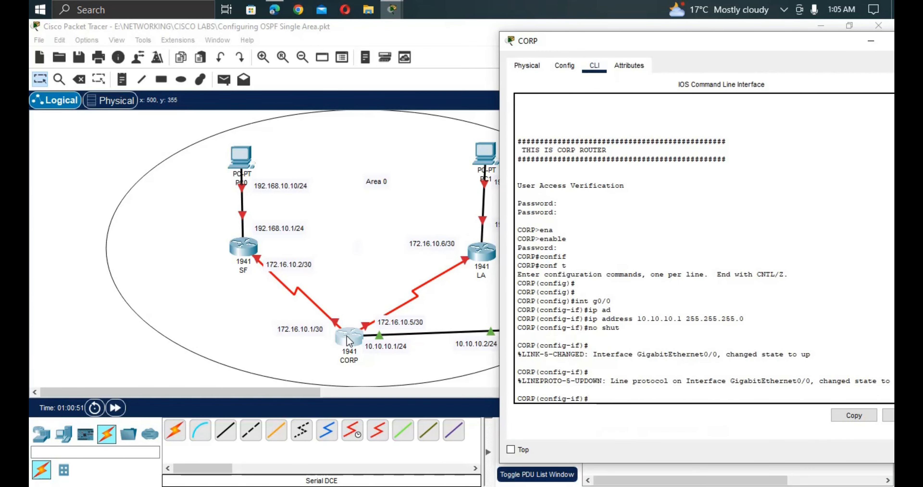
type("e")
key("BackSpace")
type("int s0/0/0")
key("Return")
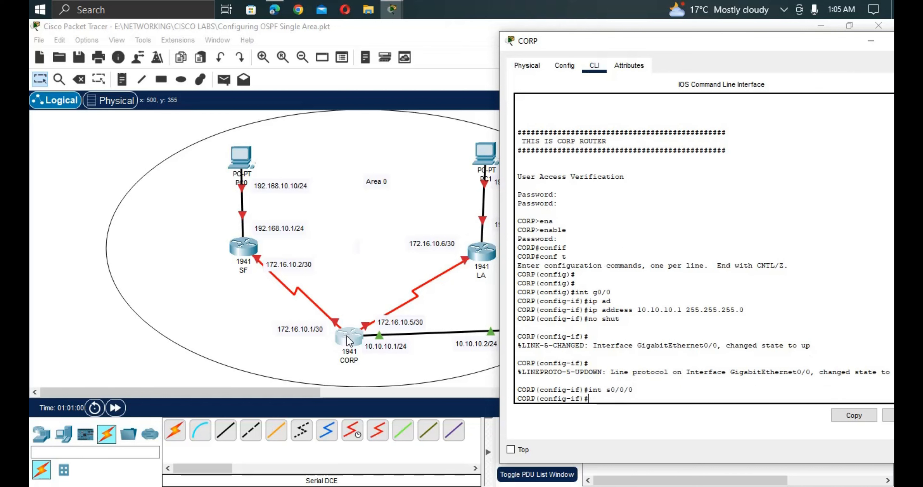
type("ip ad")
key("Tab")
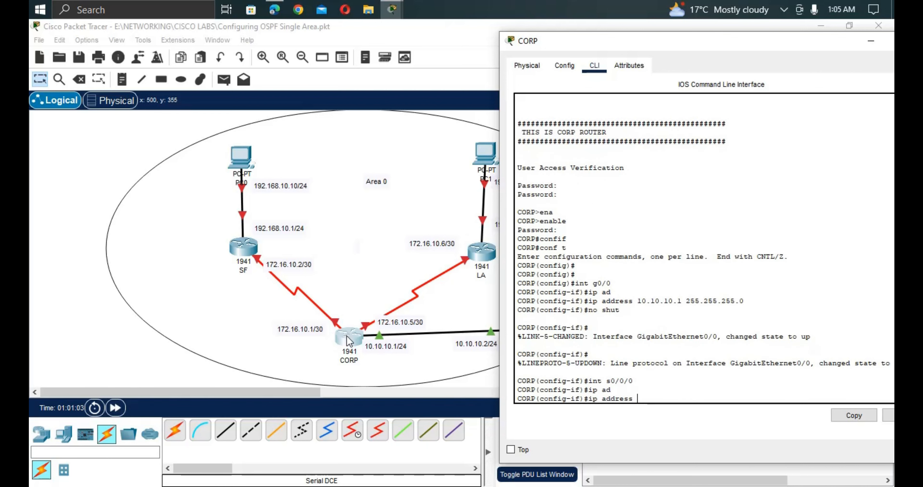
type("172.16.1")
key("BackSpace")
type("0.1")
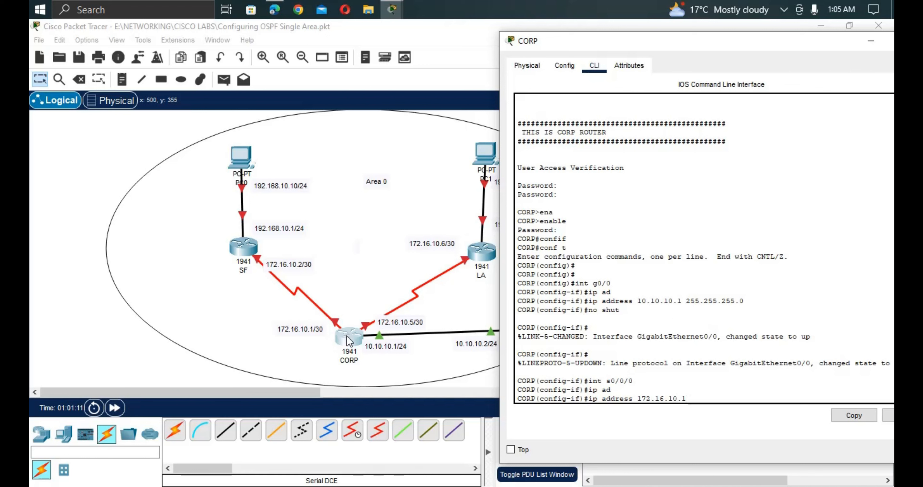
type(" 2")
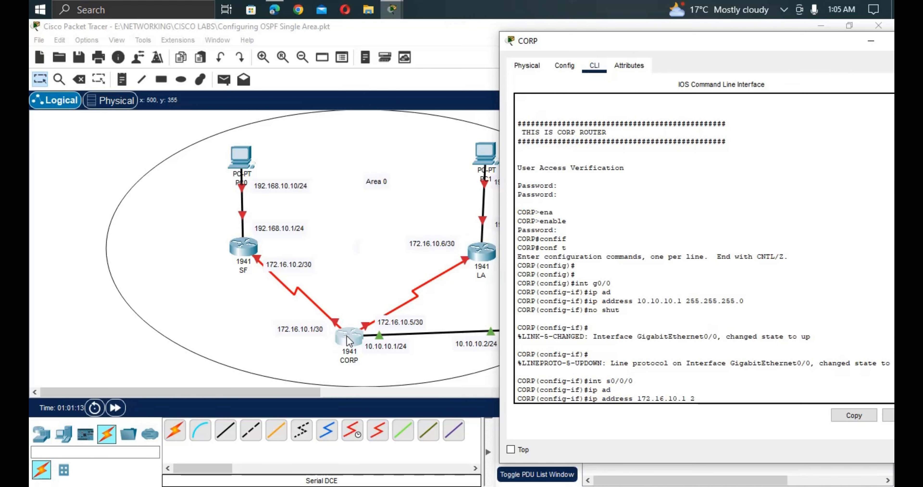
type("55.255.255.")
type("252")
key("Return")
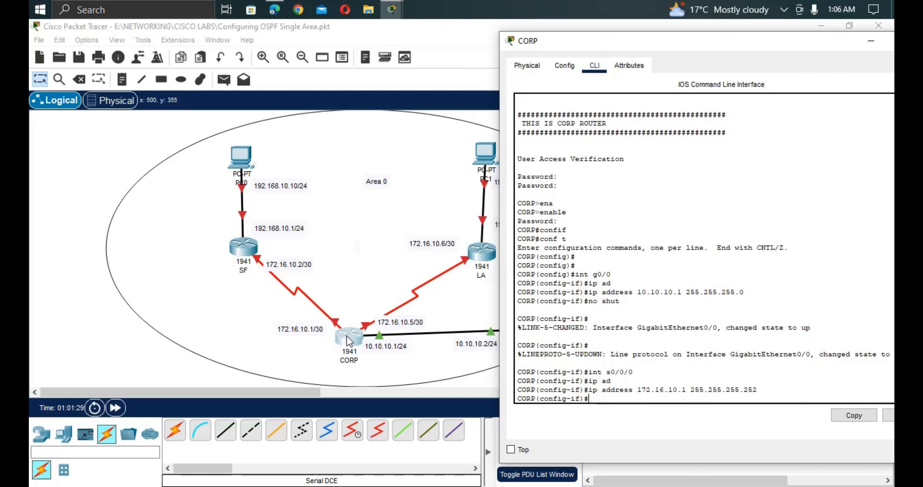
Give Serial0/0/1 the address 172.16.10.5 255.255.255.252 by editing the recalled commands.
key("Up")
key("Up")
key("Up")
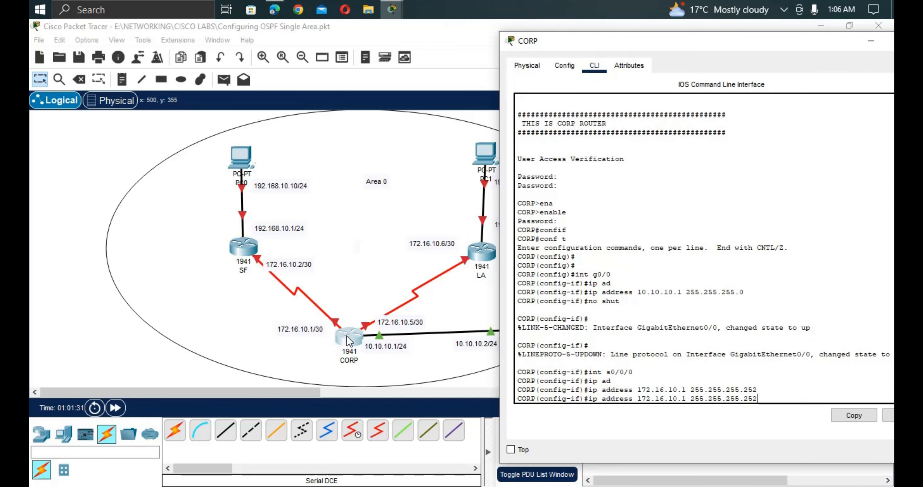
key("BackSpace")
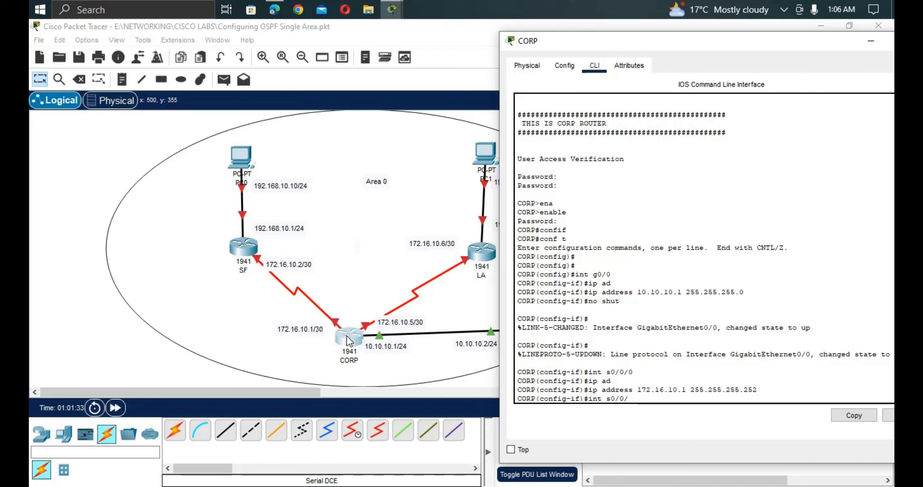
type("1")
key("Return")
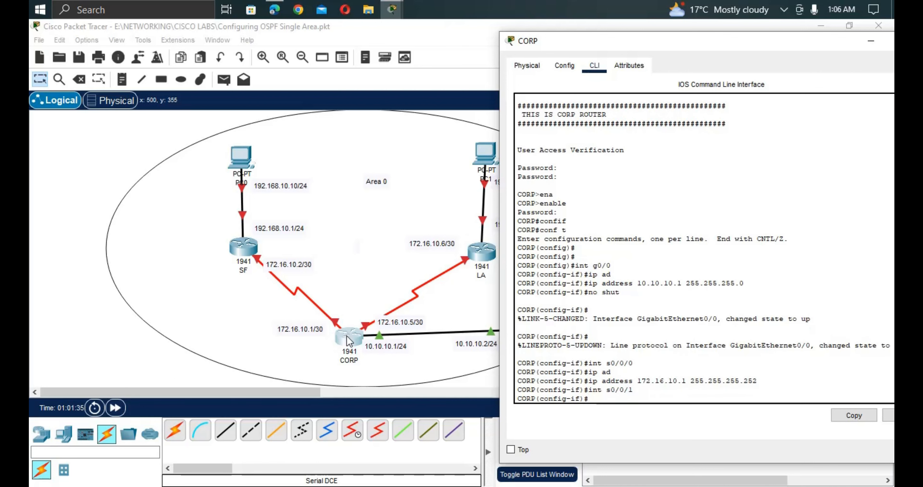
key("Up")
key("Up")
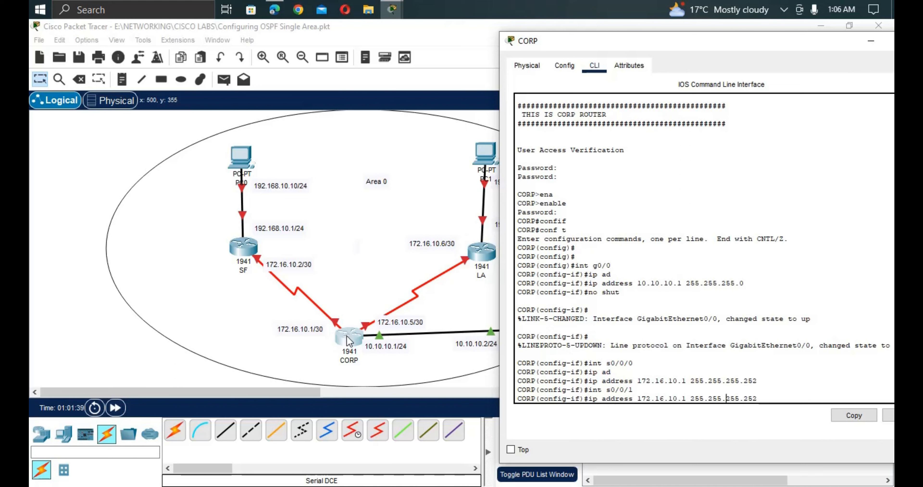
key("Left")
key("BackSpace")
type("2")
key("BackSpace")
type("5")
key("Return")
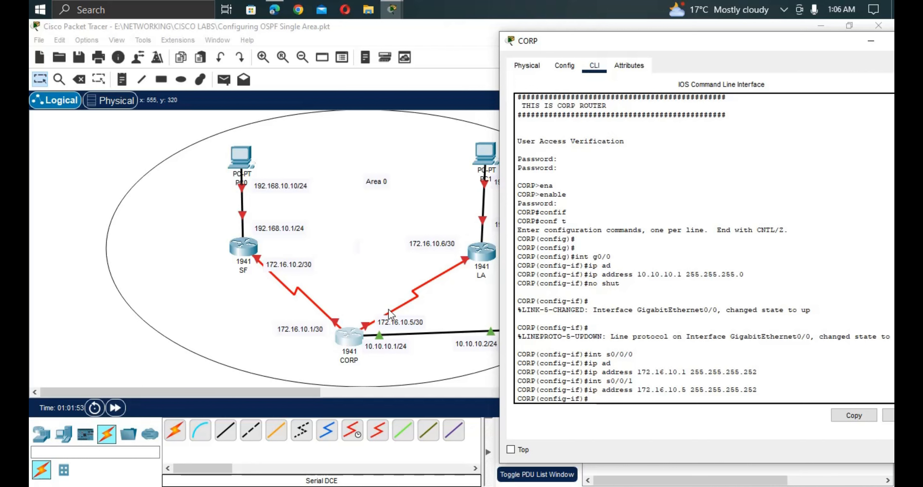
Centre the CORP console and enable Serial0/0/1 with no shut.
left_click_drag(587, 45, 743, 133)
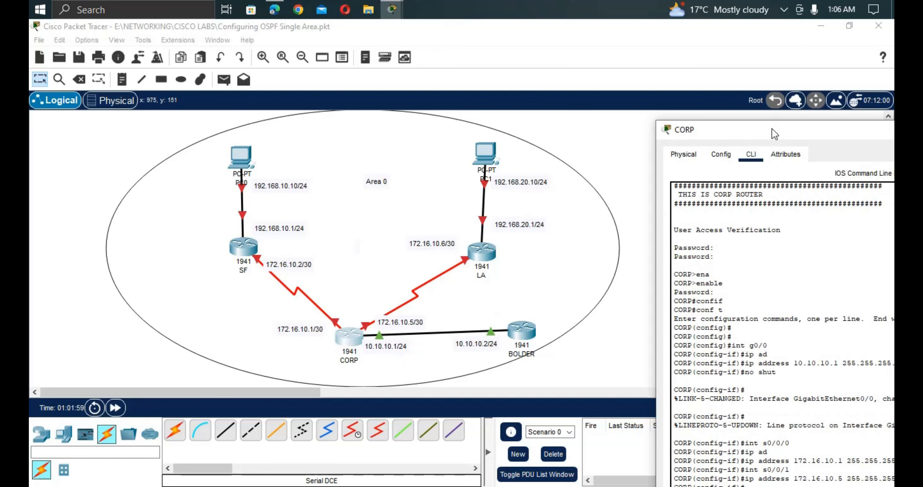
left_click_drag(771, 129, 352, 19)
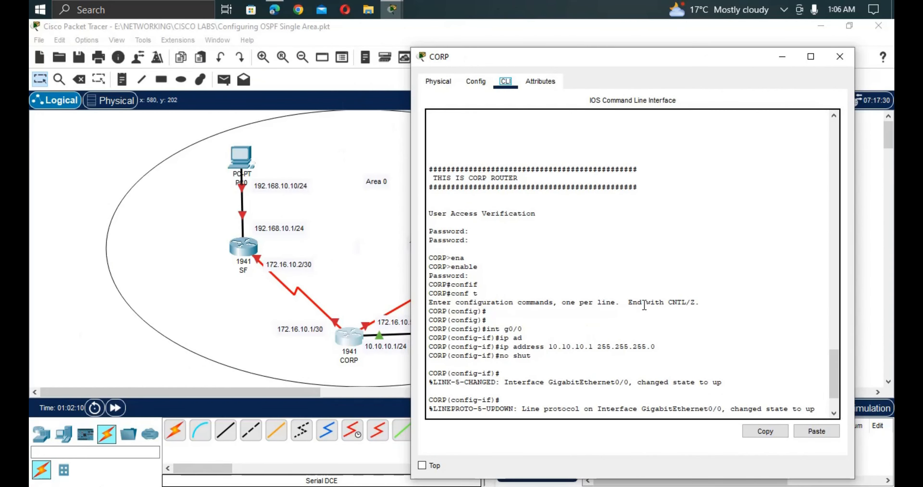
type("int s0/0/0 ip ad ip address 172.16.10.1 255.255.255.252 int s0/0/1 ip address 172.16.10.5 255.255.255.252")
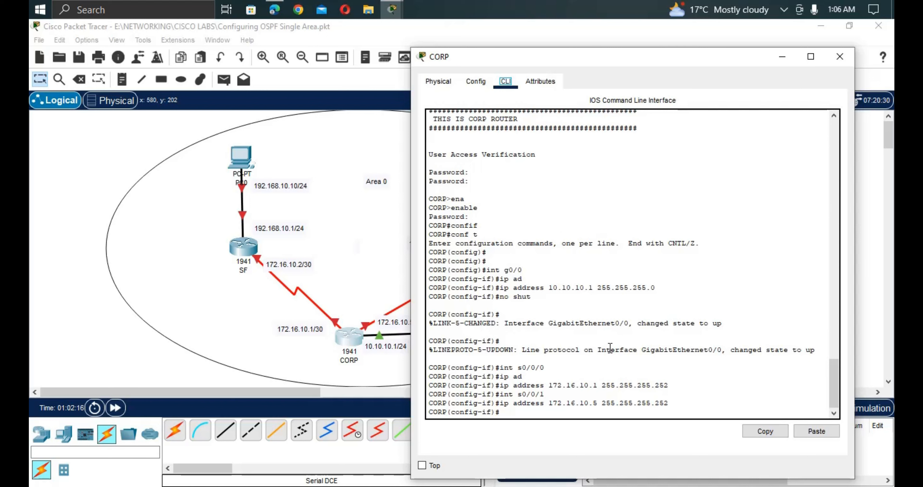
left_click(554, 415)
type("no shut")
key("Return")
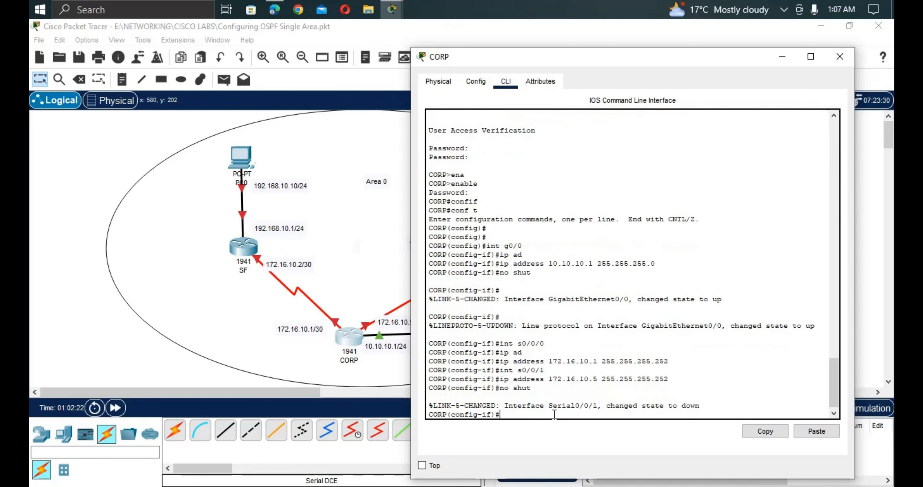
Switch to Serial0/0/0 and enable it with no shut as well.
type("int s0/0/1")
key("BackSpace")
type("0")
key("Return")
type("no")
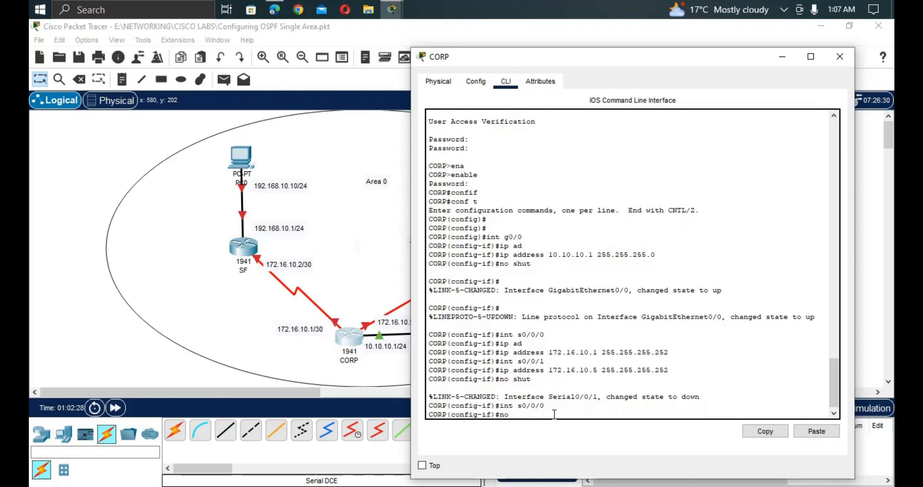
type(" shut")
key("Return")
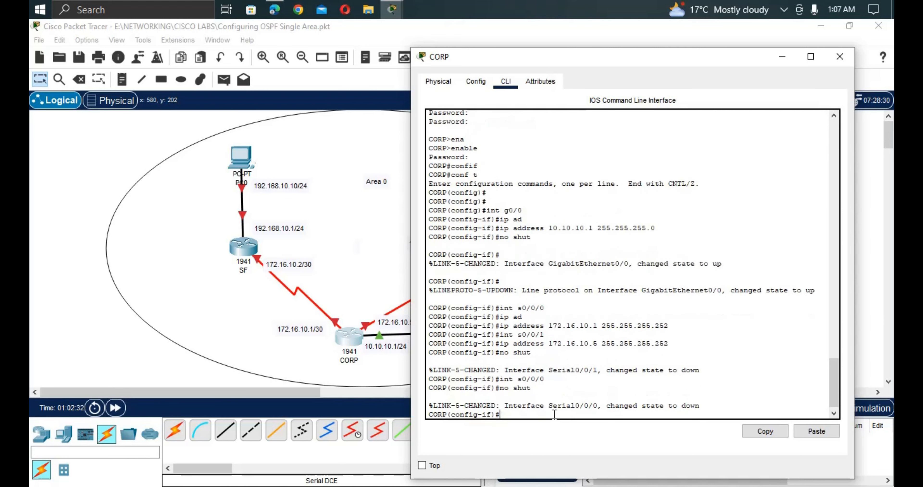
Open the SF router's CLI and enter privileged and global configuration modes.
left_click(182, 313)
left_click(243, 247)
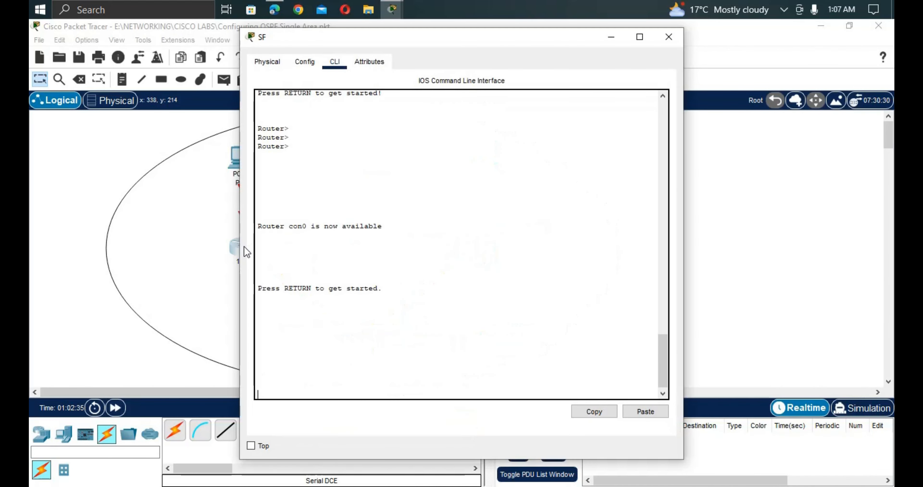
key("Return")
key("Return")
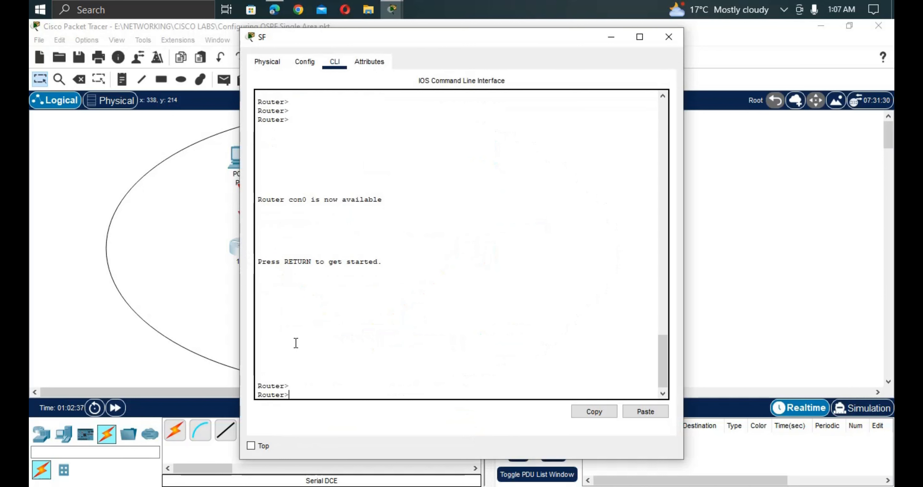
type("ena")
key("Tab")
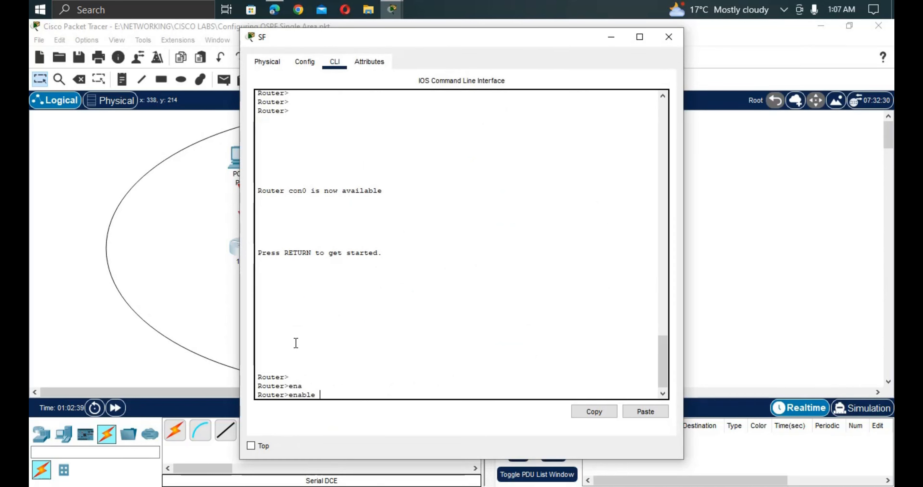
key("Return")
type("co")
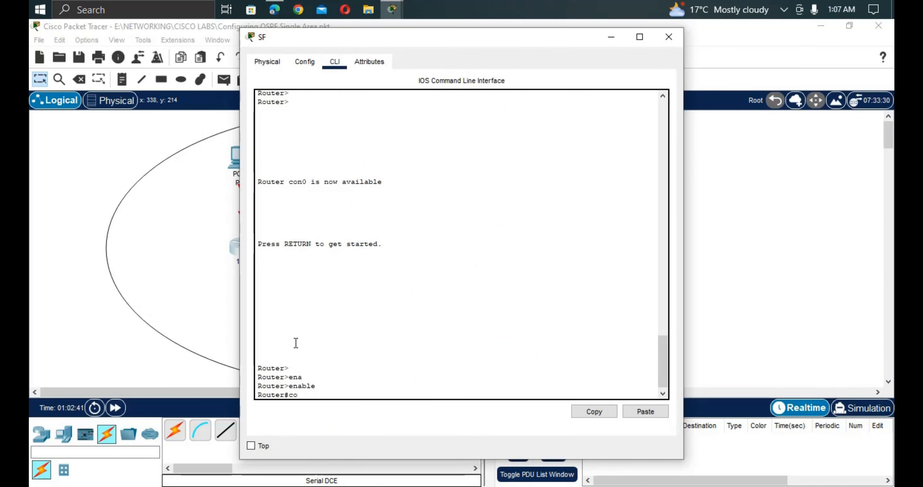
type("nfig")
key("Tab")
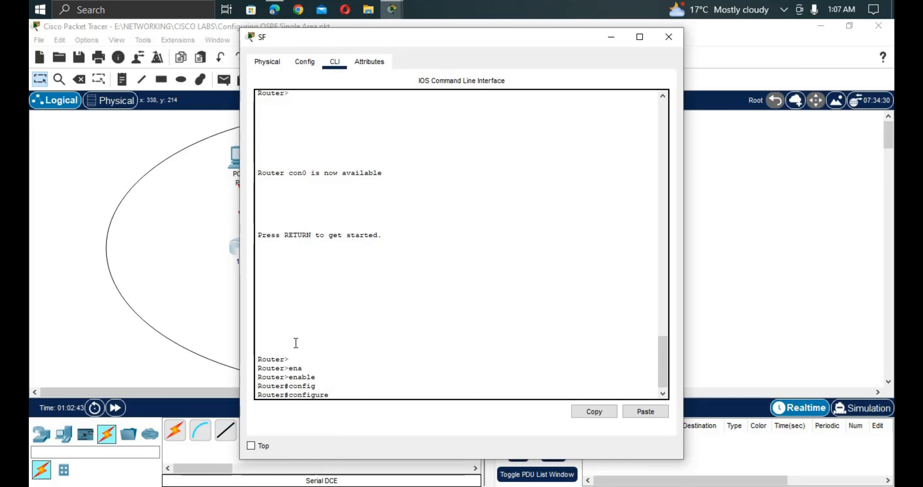
type("t")
key("Return")
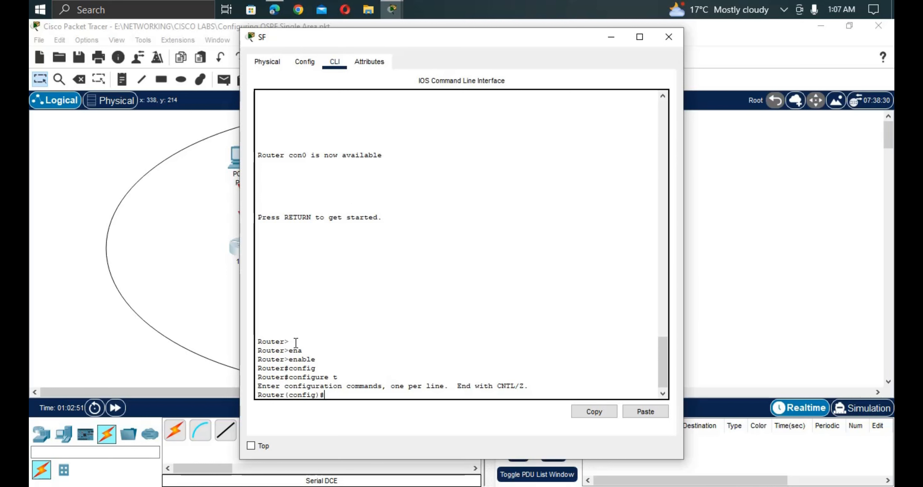
Give SF's Serial0/0/0 the address 172.16.10.2 255.255.255.252 and enable it with no shut.
type("int so")
key("BackSpace")
type("0/0/0")
key("Return")
type("ip")
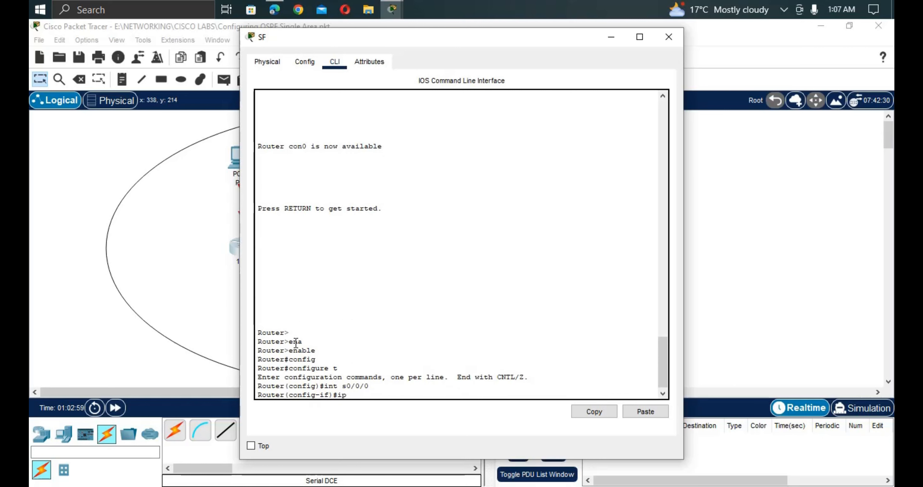
type(" ad")
key("Tab")
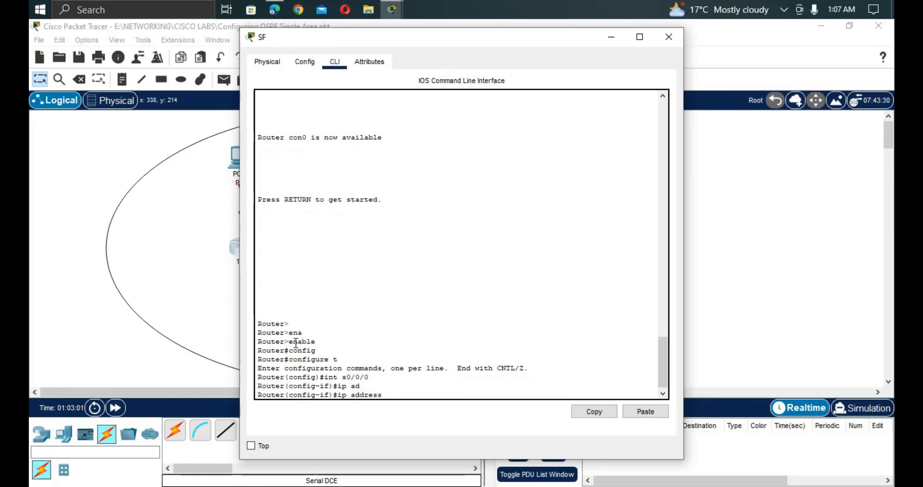
type("172.16.10.2 255")
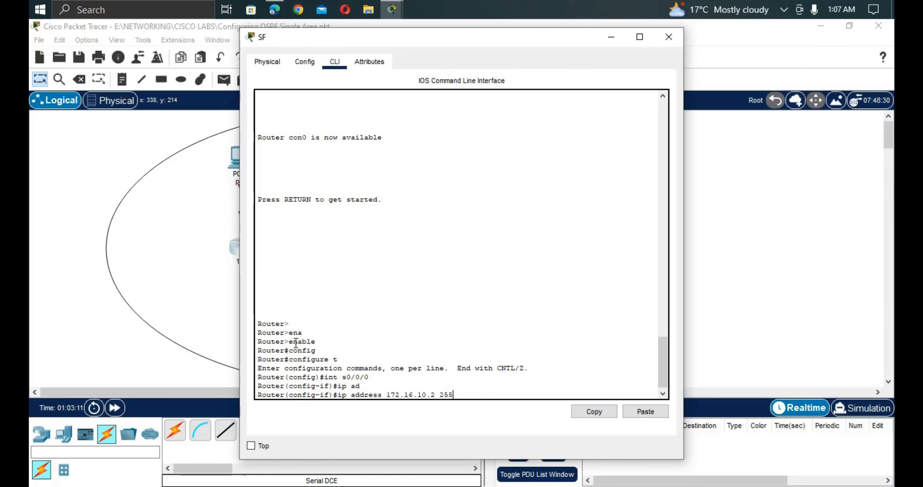
type(".255")
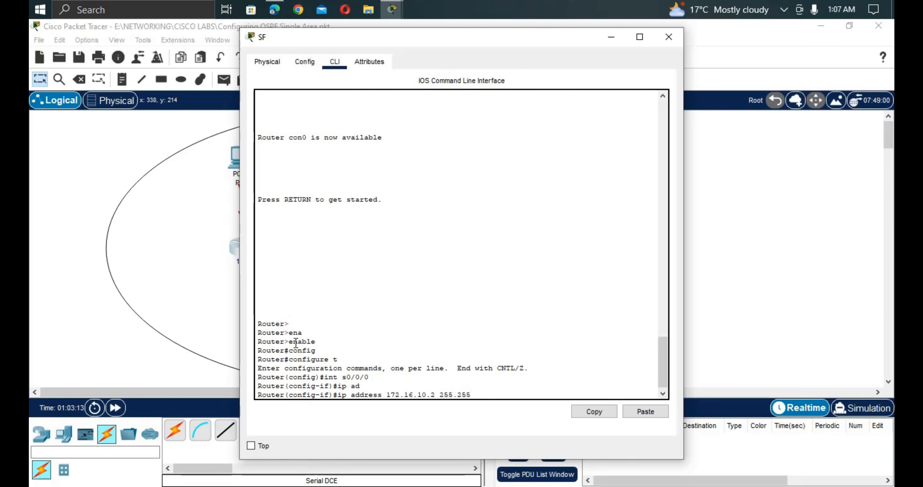
type(".255.252")
key("Return")
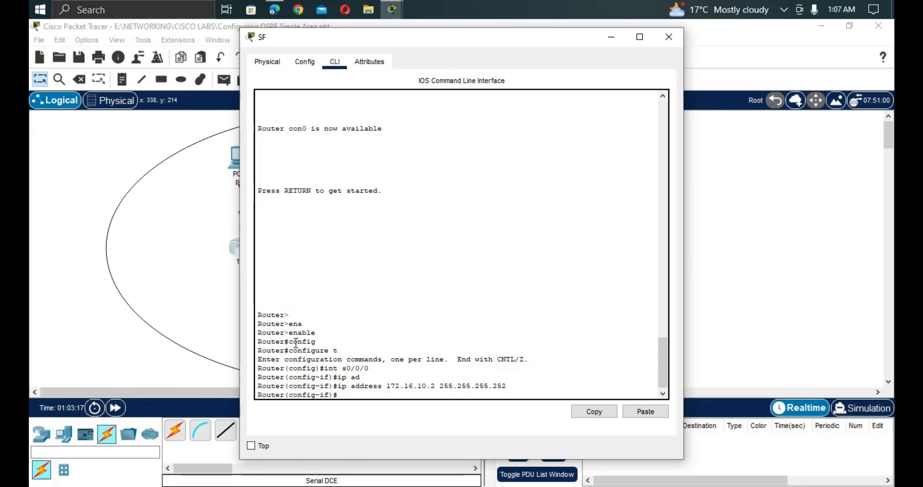
type("no shut")
key("Return")
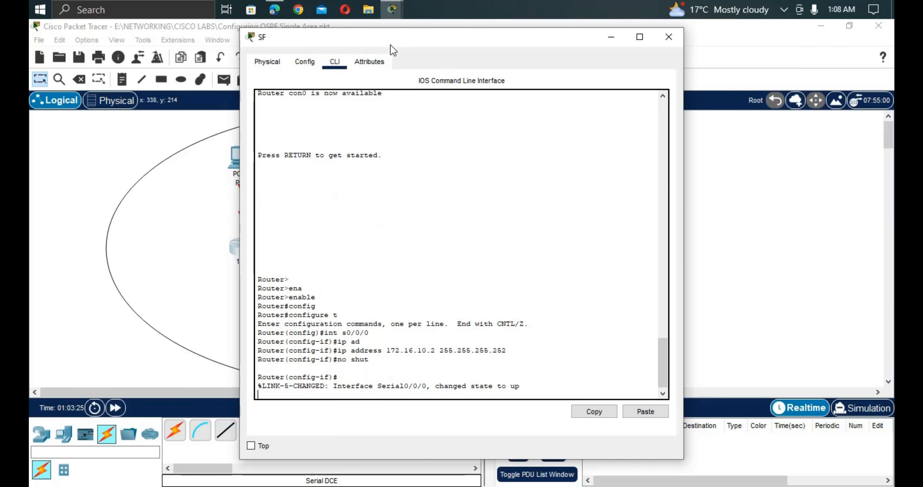
Assign 192.168.10.1 255.255.255.0 to SF's GigabitEthernet0/0.
left_click_drag(391, 36, 578, 69)
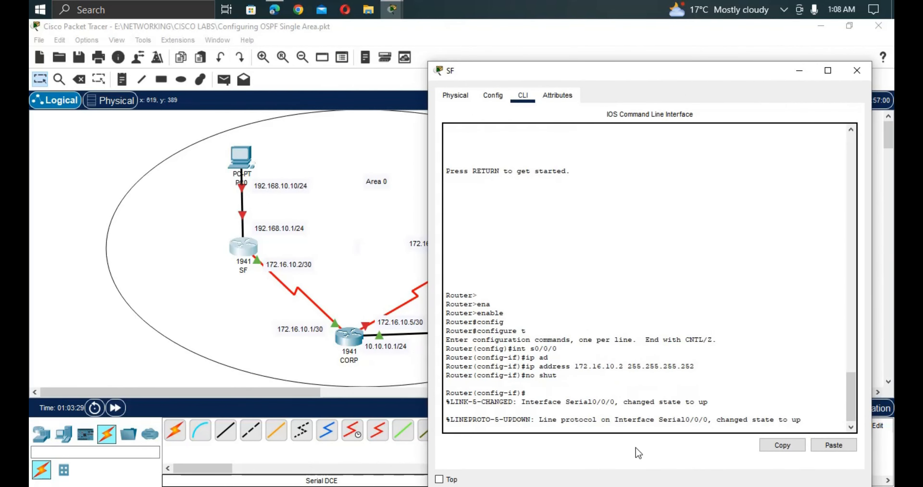
key("Return")
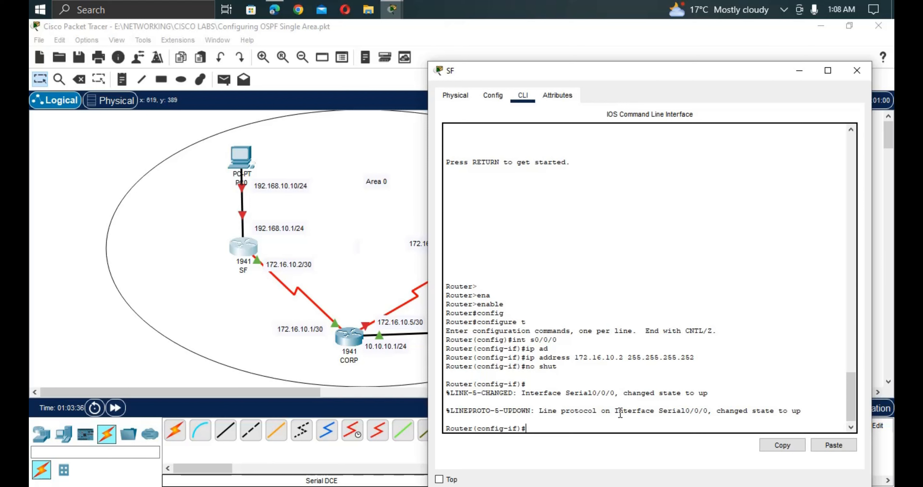
type("int g0/0")
key("Return")
type("ip")
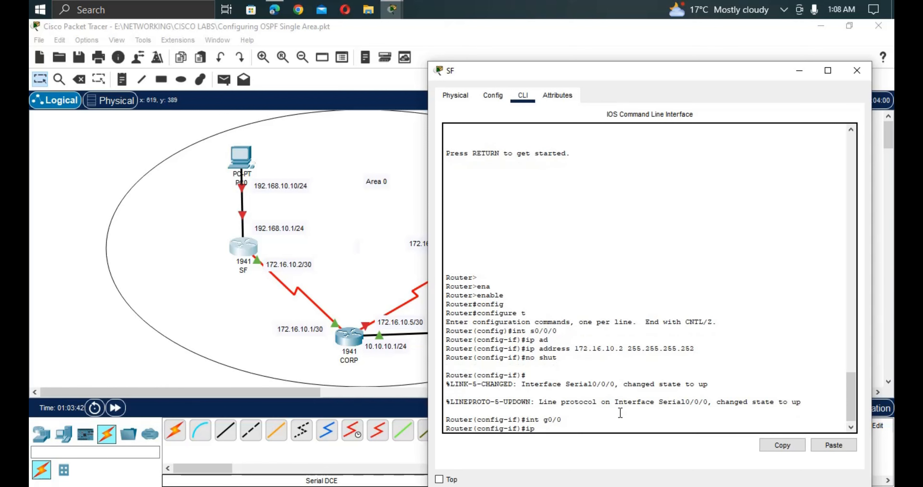
type(" a")
key("Tab")
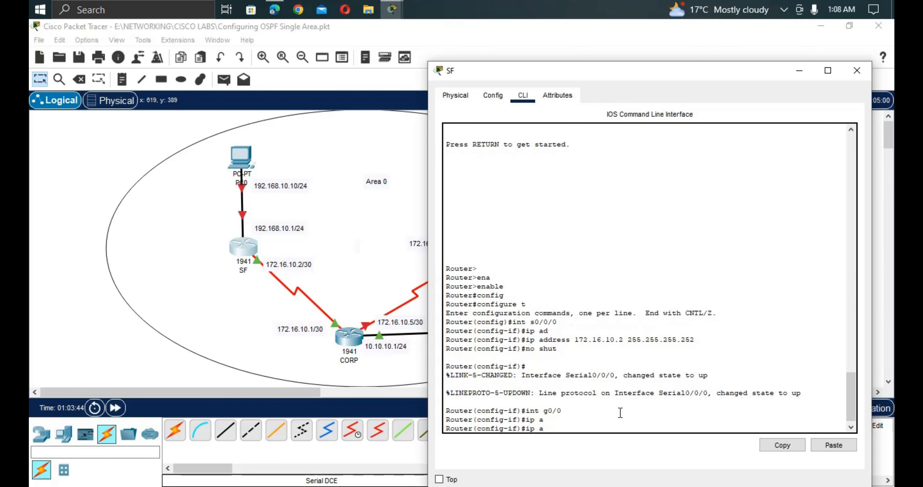
type("d")
key("Tab")
type("1")
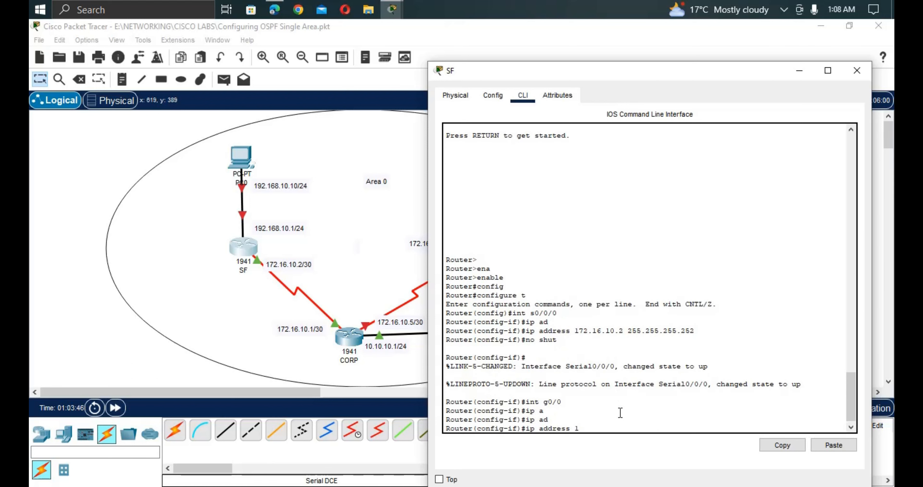
type("92.168.10.1 255.255.255.0")
key("Return")
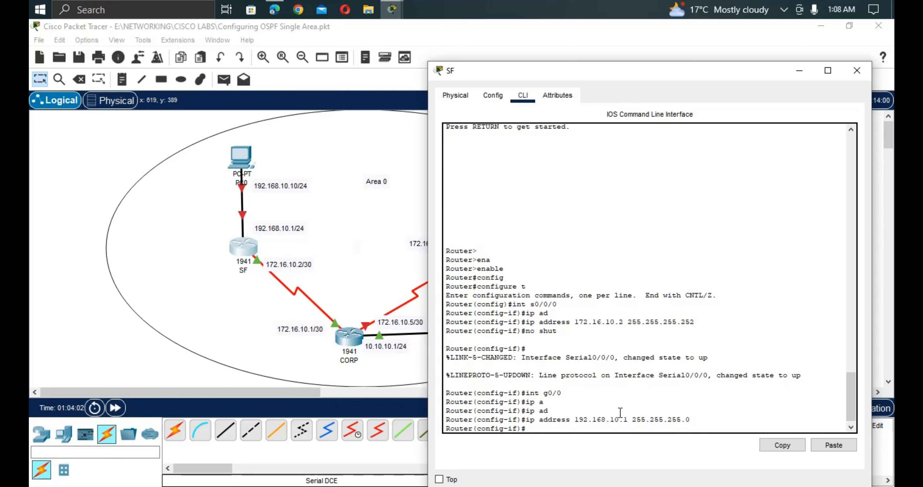
Enable SF's GigabitEthernet0/0 with no shut so the PC link comes up.
type("no shut")
key("Return")
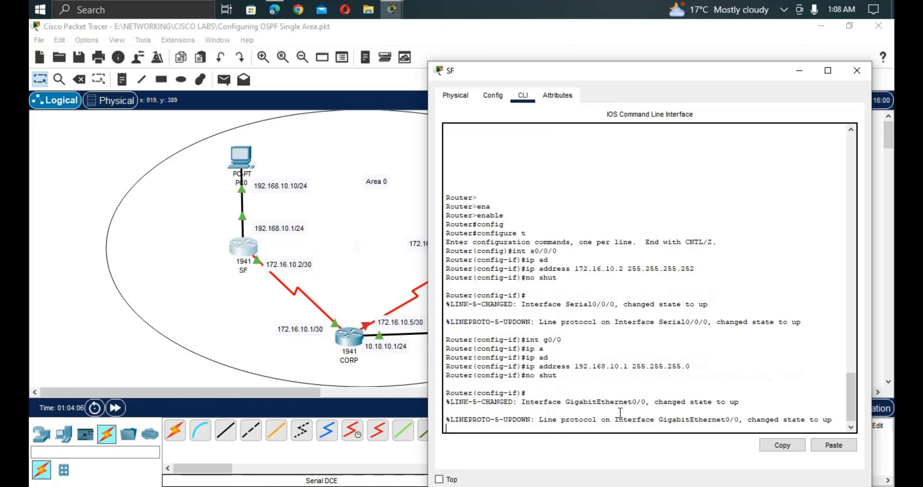
key("Return")
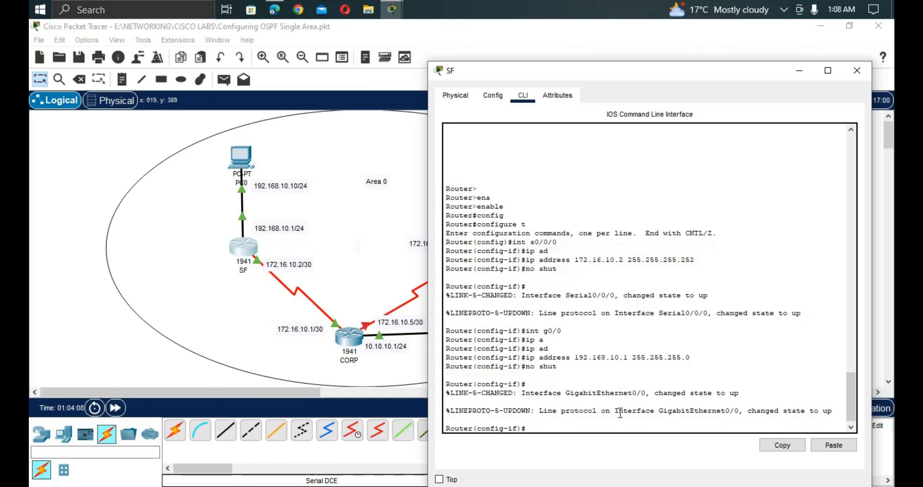
On the LA router's CLI, skip the initial setup dialog and enter global configuration mode.
left_click(371, 303)
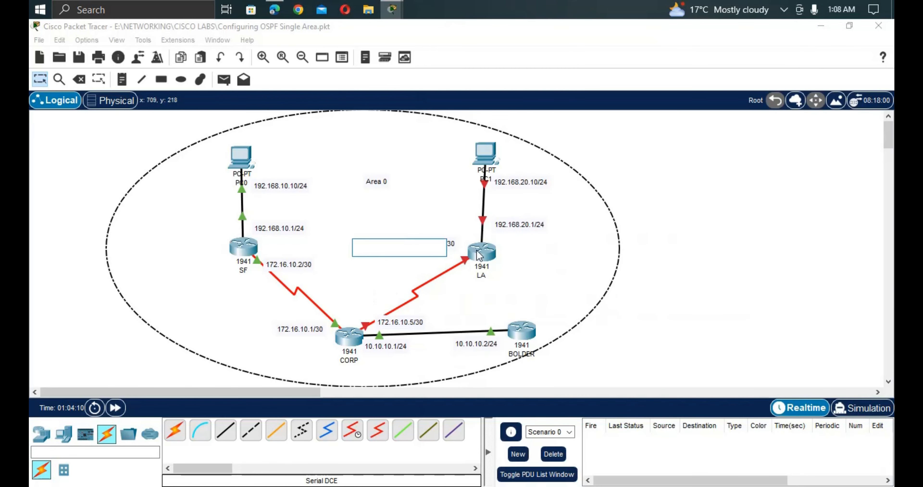
left_click(486, 247)
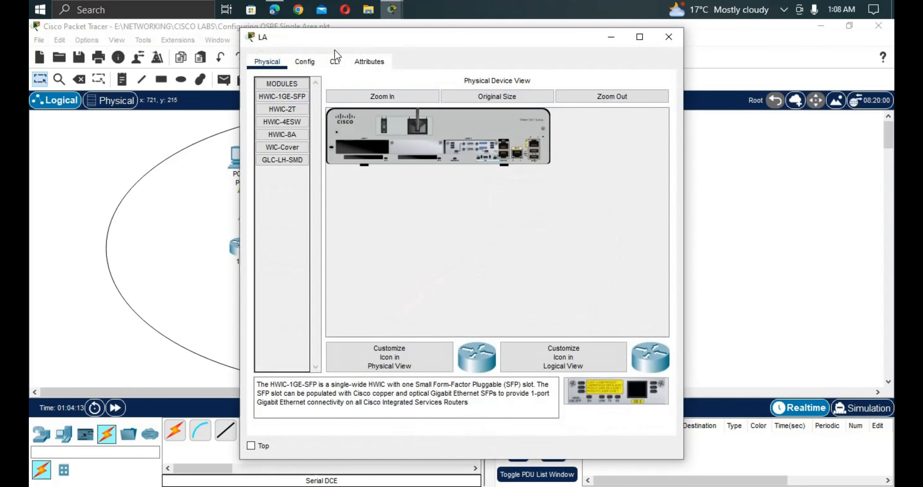
left_click(335, 60)
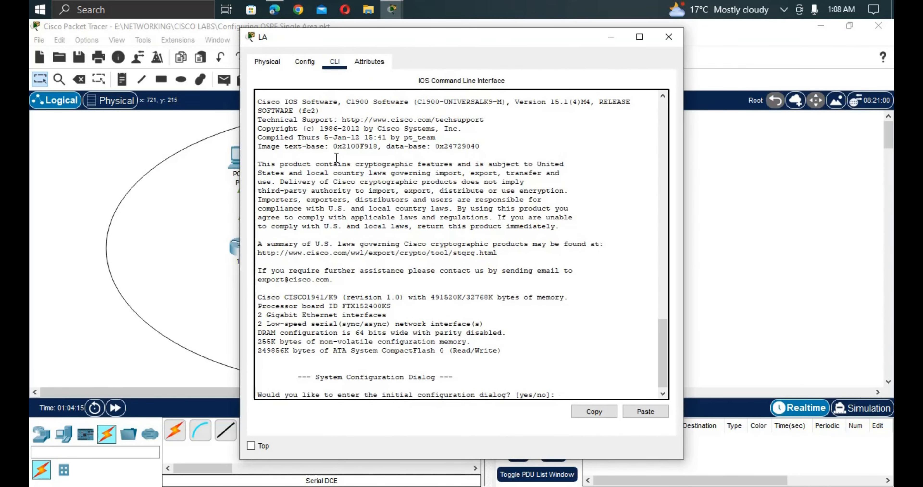
type("no")
key("Return")
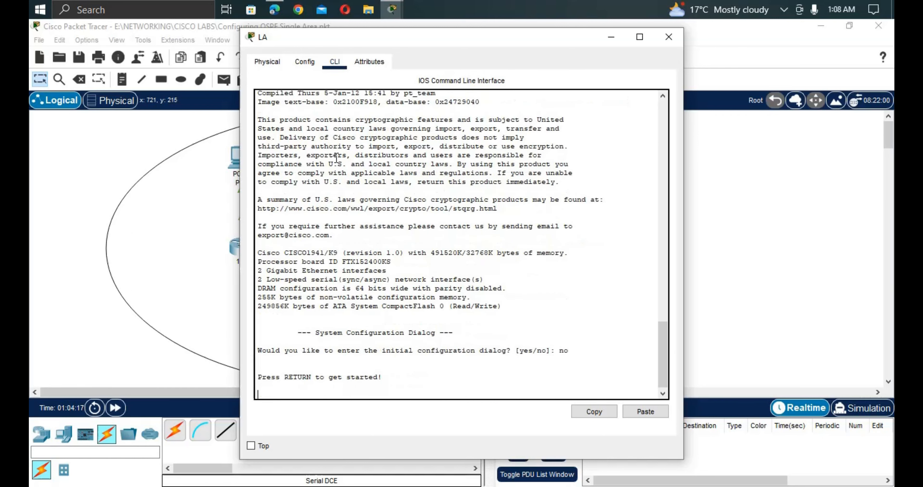
key("Return")
key("Return")
type("ena")
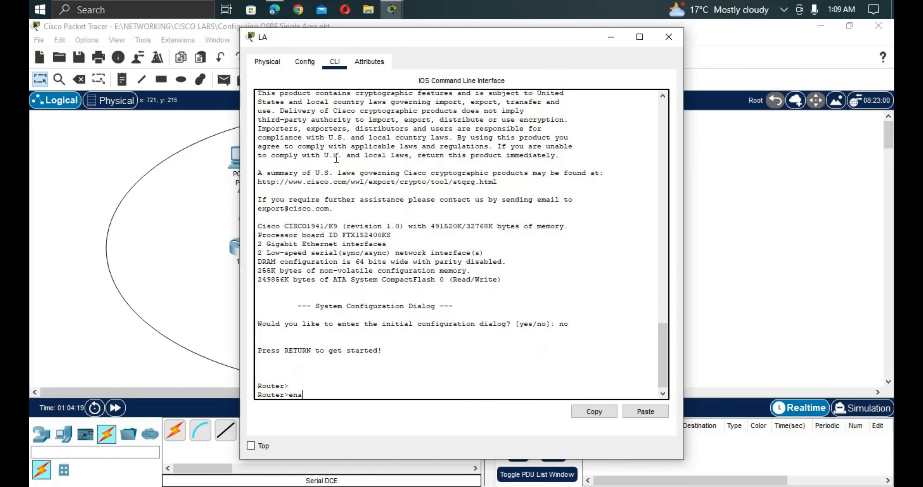
key("Tab")
key("Return")
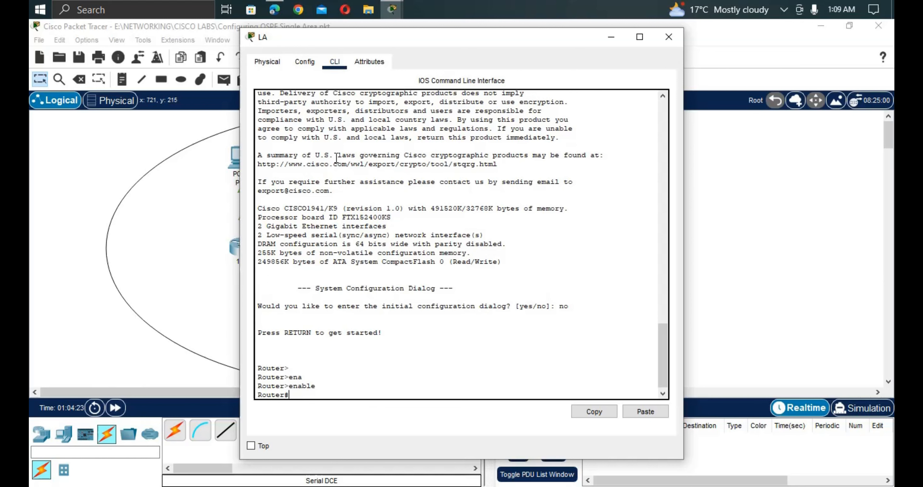
type("config t")
key("Return")
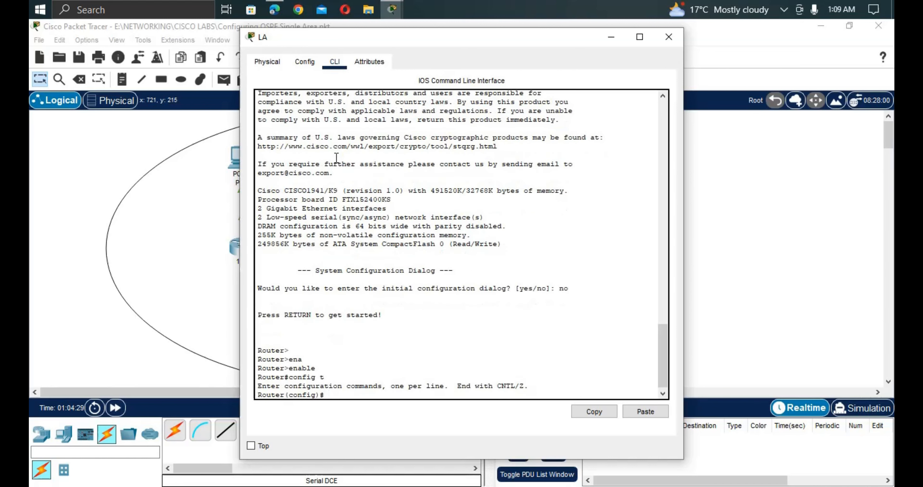
Assign 172.16.10.6 255.255.255.252 to LA's Serial0/0/1.
type("int s0/0/1")
key("Return")
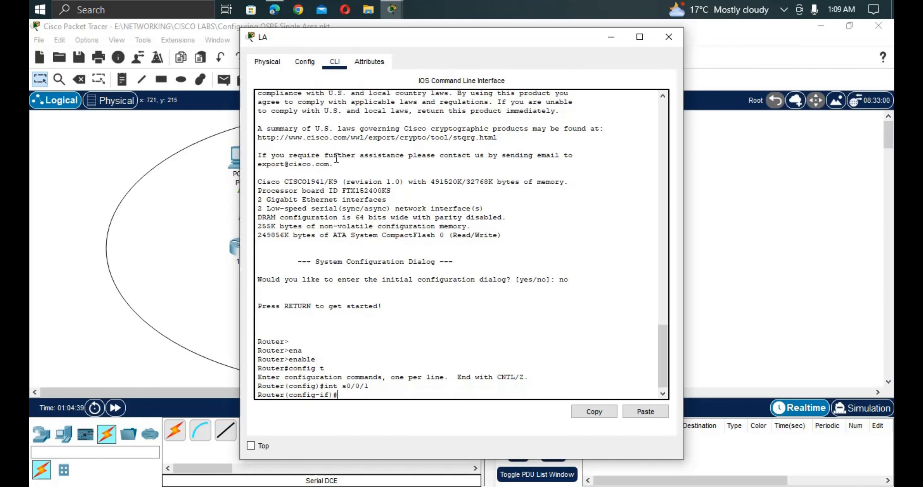
type("ip ad")
key("Tab")
type("17")
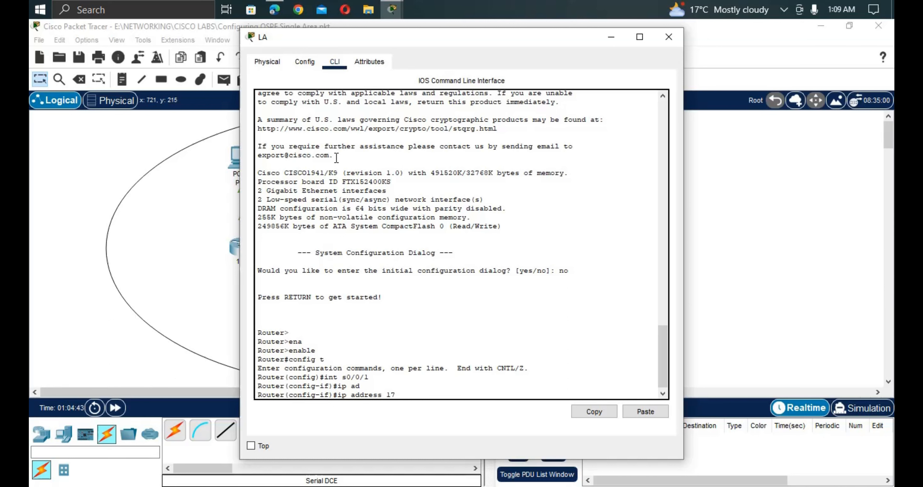
type("2.16")
type(".10.6 255.255.255.2")
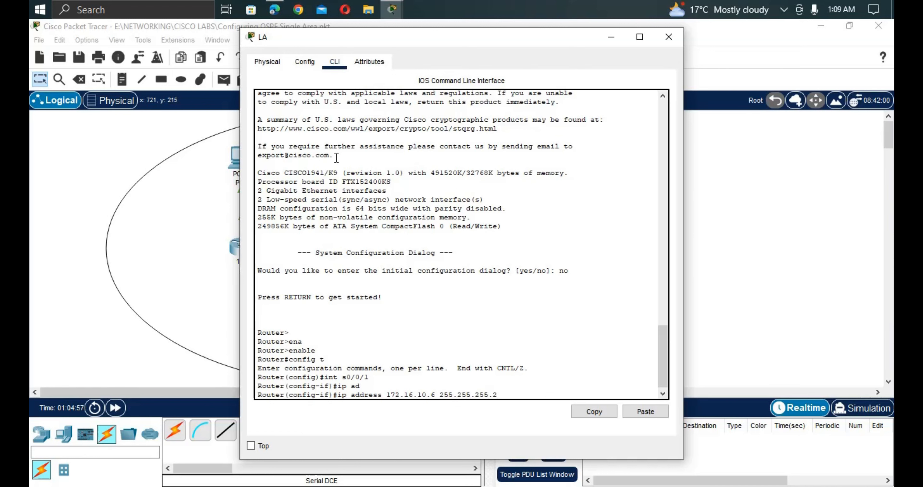
type("52")
key("Return")
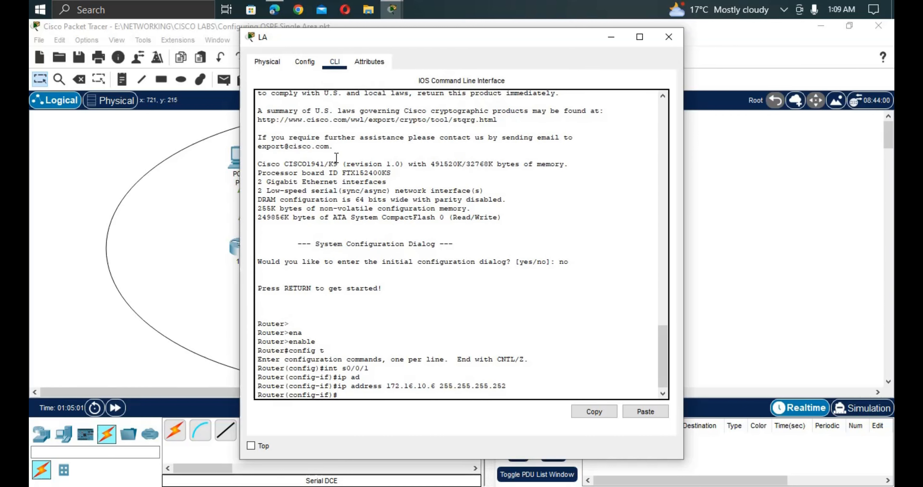
Enable Serial0/0/1 on LA with no shut, fixing the mistyped command.
type("nio shut")
key("Return")
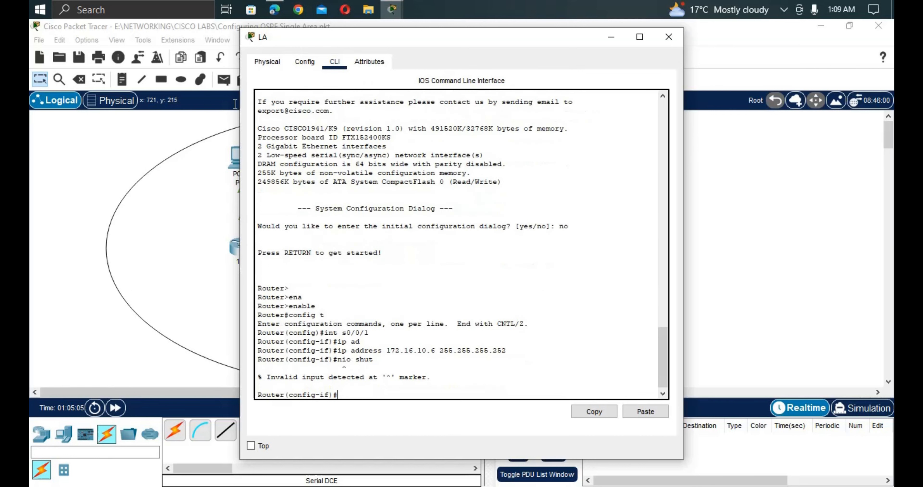
key("Up")
key("BackSpace")
key("BackSpace")
key("BackSpace")
key("BackSpace")
key("BackSpace")
key("BackSpace")
key("BackSpace")
type("o s")
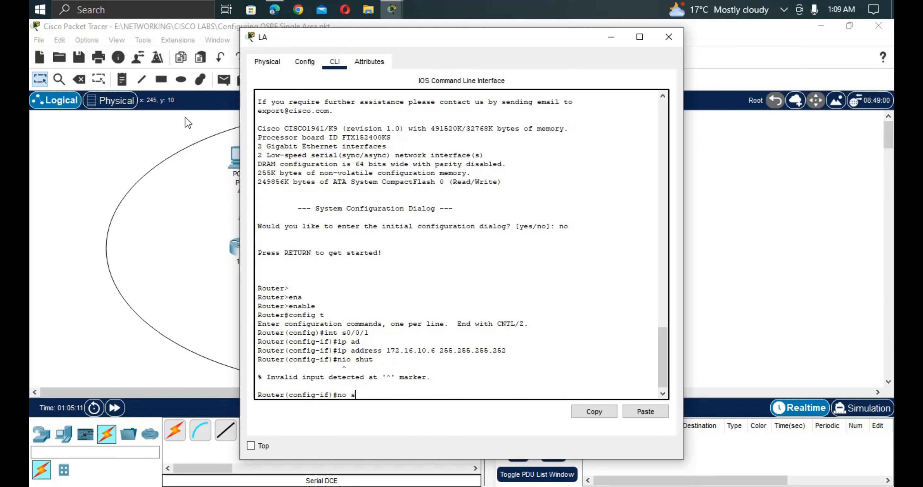
type("hut")
key("Return")
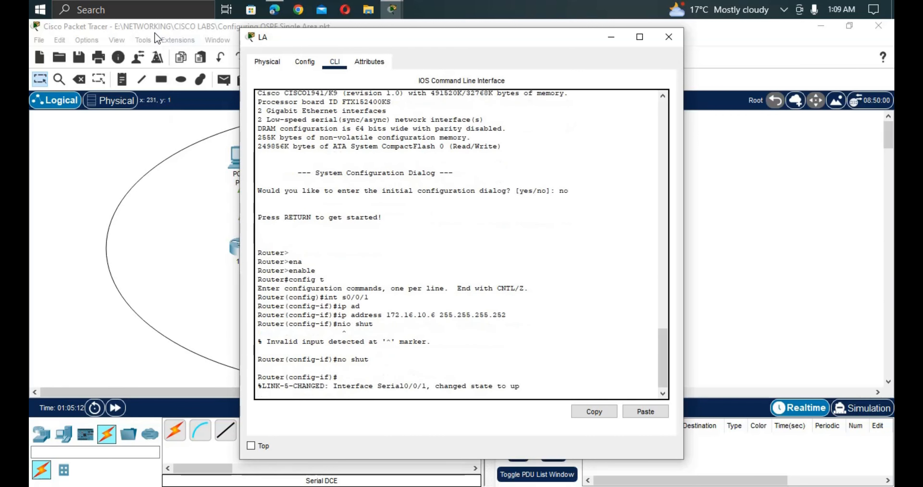
Resize and reposition the LA console, then reissue no shut on Serial0/0/1.
left_click_drag(313, 36, 642, 26)
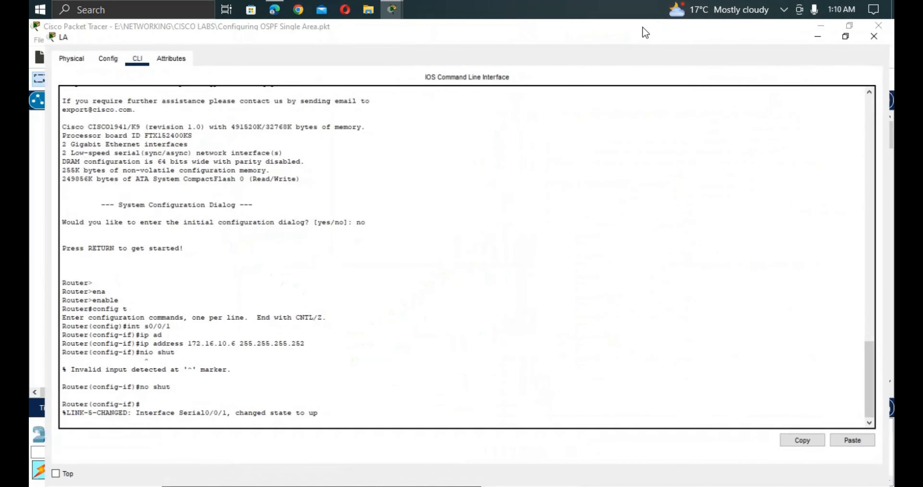
double_click(598, 31)
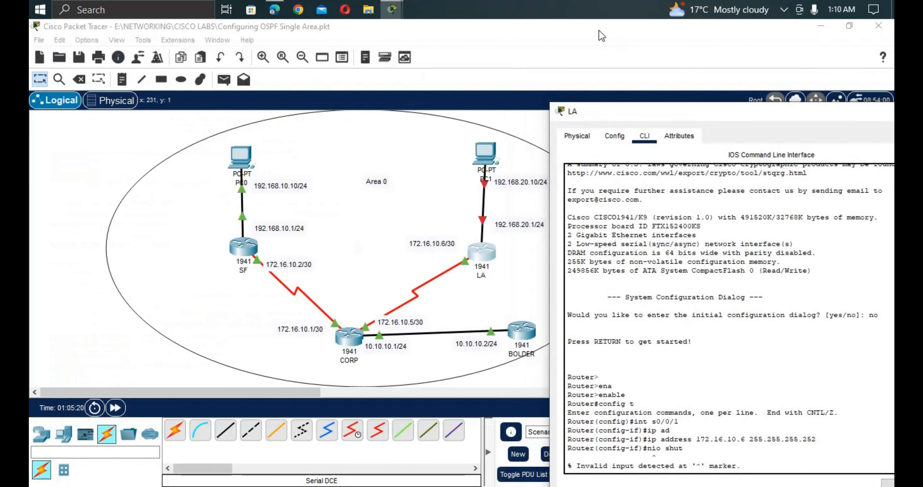
left_click_drag(638, 116, 621, 66)
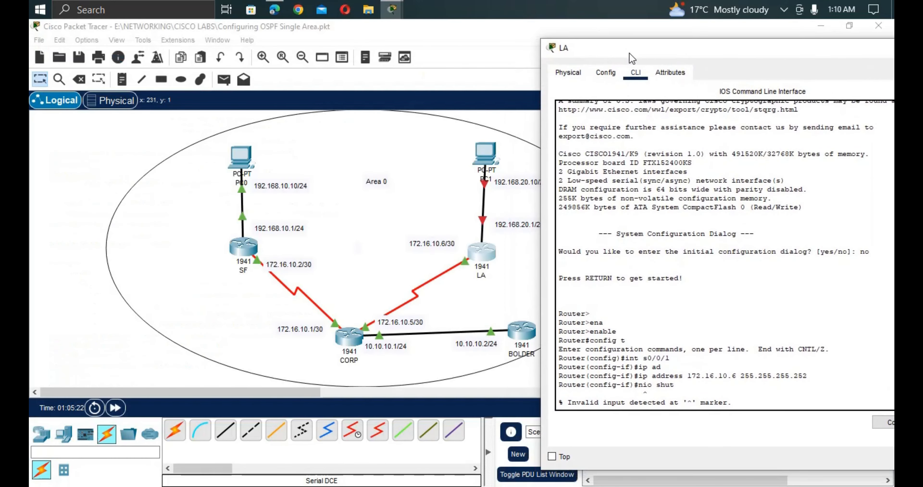
type("no shut")
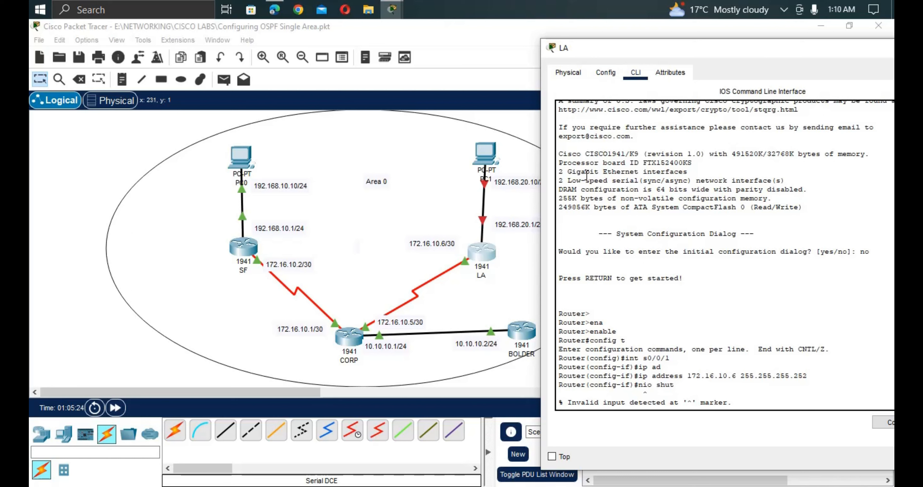
key("Return")
Start addressing LA's GigabitEthernet0/0, entering ip address 192.168.1.
key("Return")
key("Return")
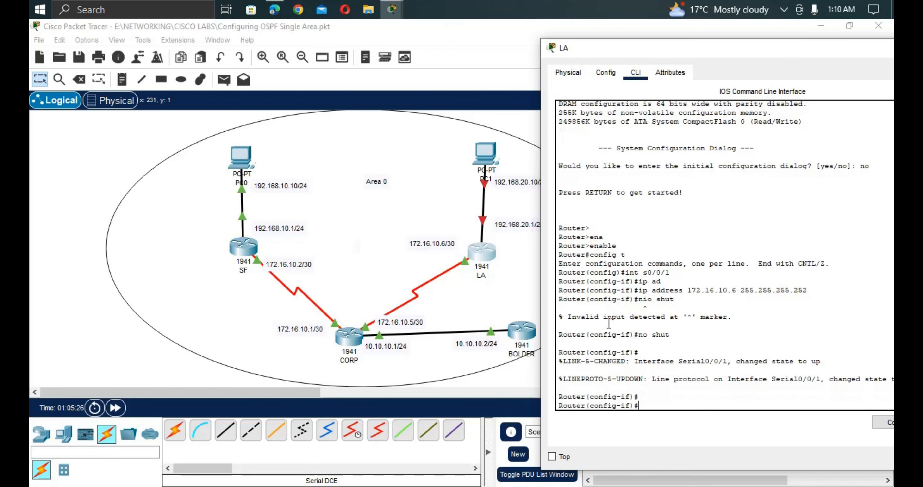
type("int g0/0")
key("Return")
type("ip")
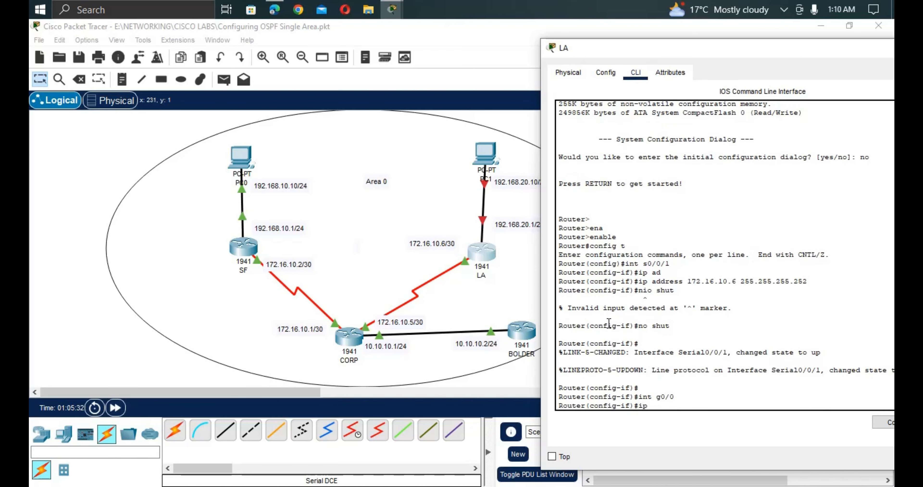
type(" ad")
key("Tab")
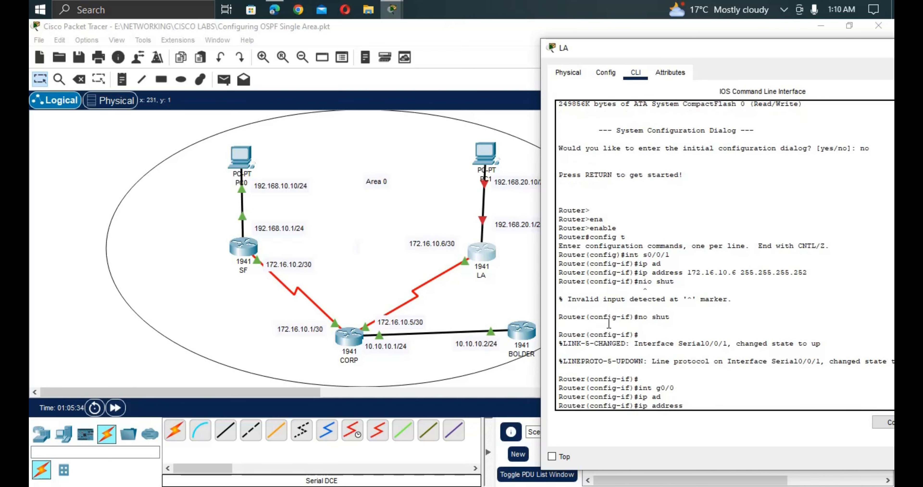
type("192.168.1 255.255.255.0")
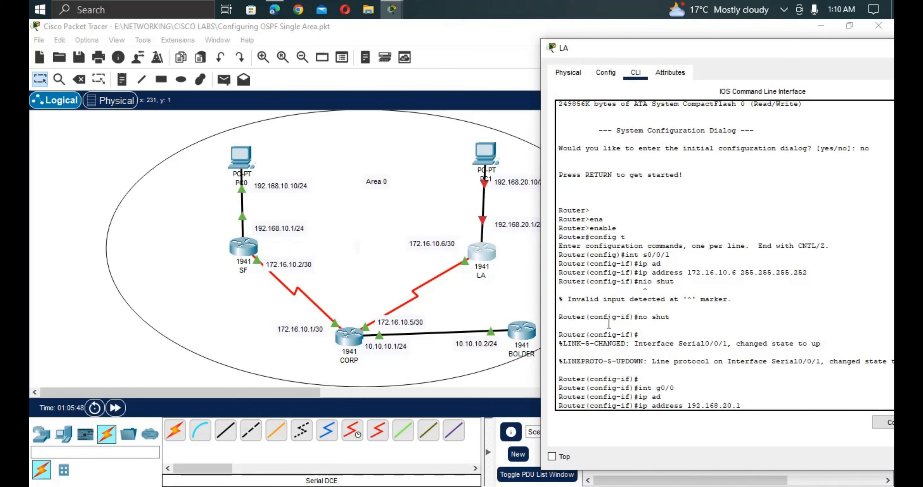
Finish LA's G0/0 address as 192.168.20.1 255.255.255.0 and enable it with no shut.
type("55.255.255.0")
key("Return")
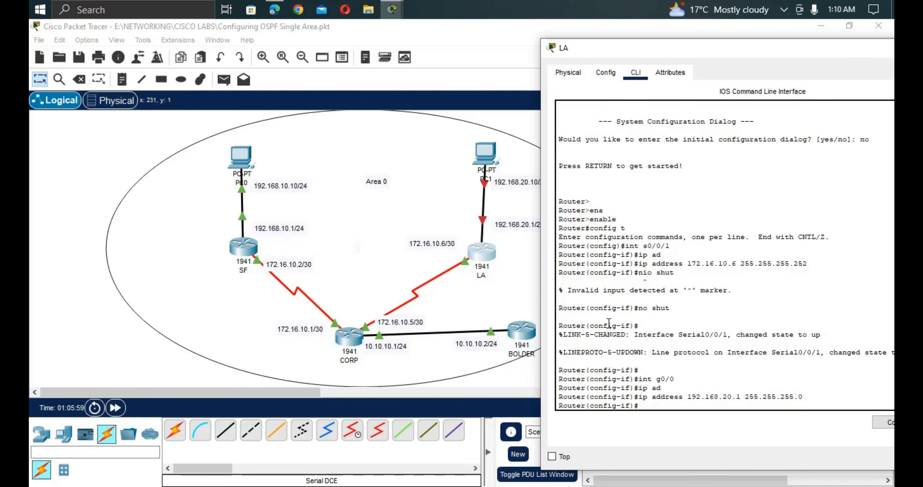
type("no shut")
key("Return")
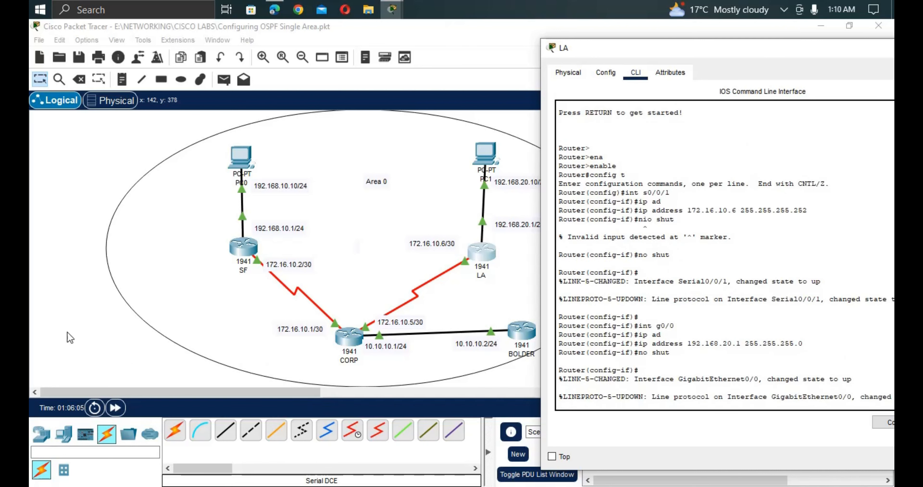
Open PC0's Desktop IP Configuration and move its window aside.
left_click(245, 163)
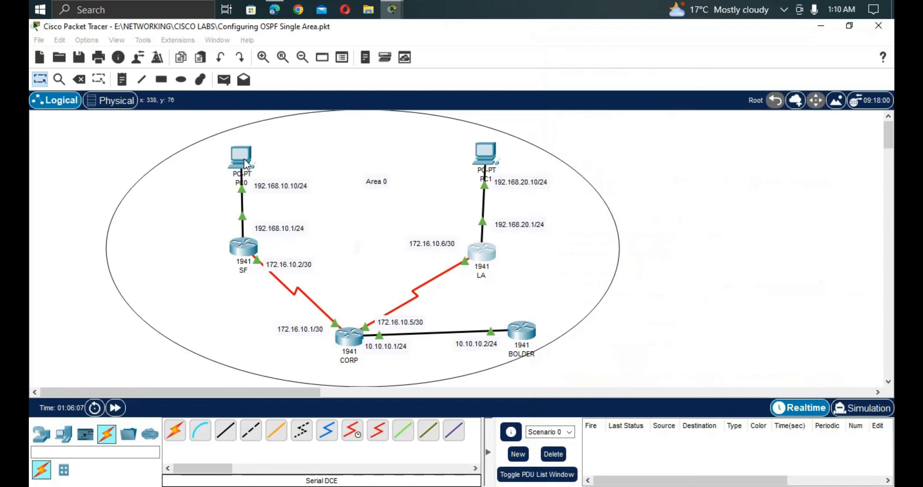
left_click(245, 163)
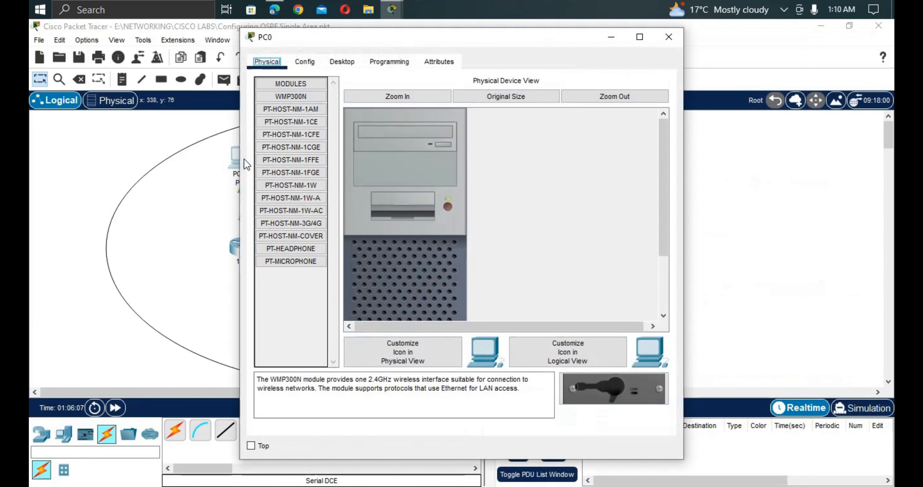
left_click(308, 64)
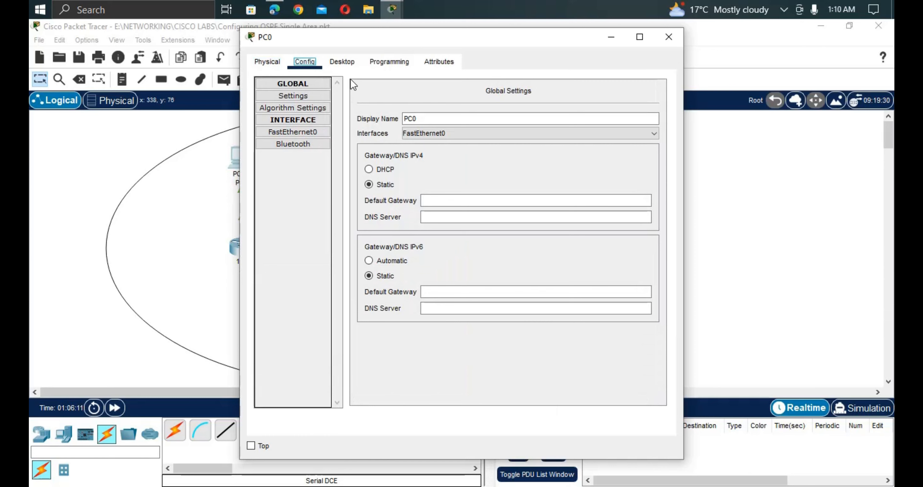
left_click(342, 61)
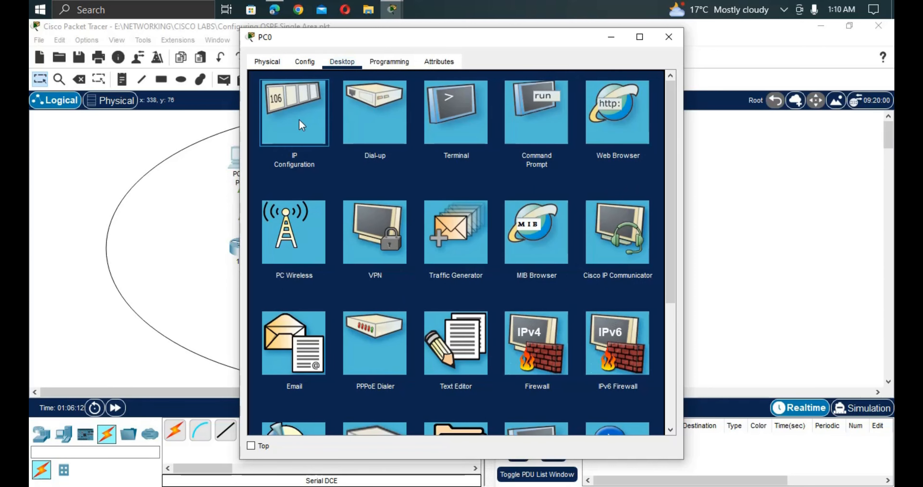
left_click(301, 124)
left_click_drag(381, 48, 435, 72)
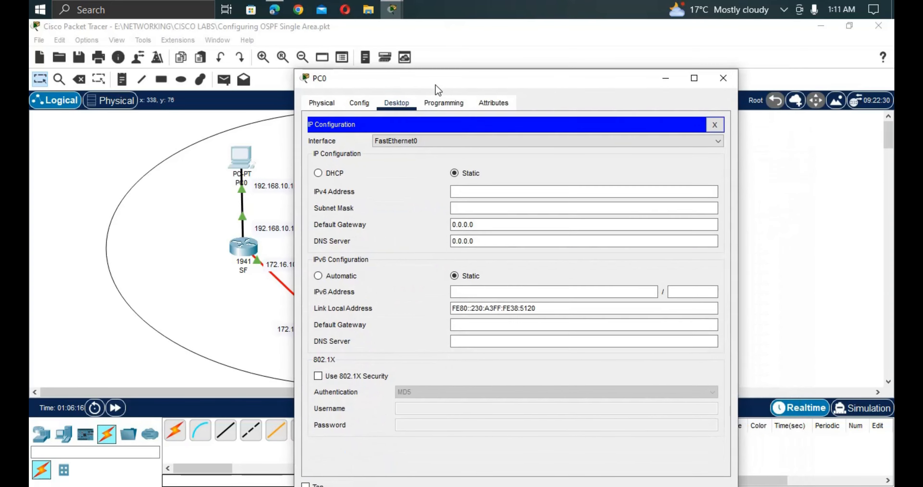
Enter PC0's IP 192.168.10.10, mask 255.255.255.0, gateway 192.168.10.1, then close it.
left_click(477, 189)
type("1")
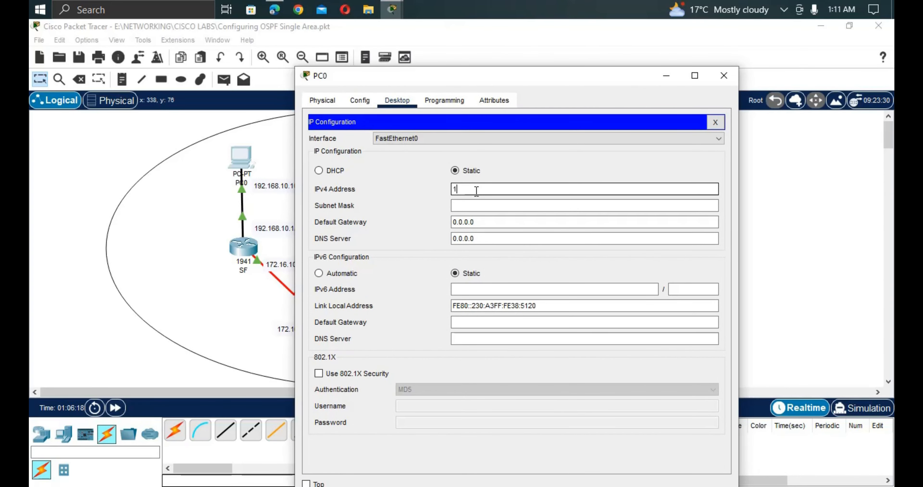
type("92.168.1")
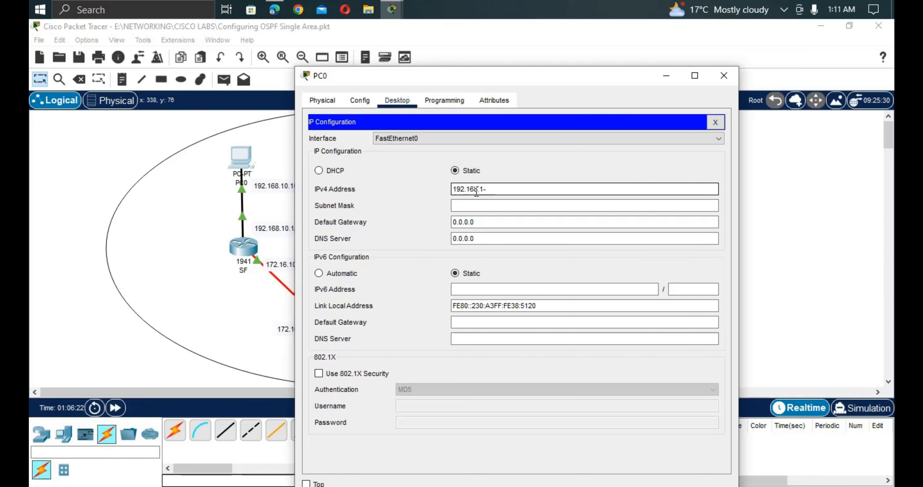
type("0.10")
left_click(476, 206)
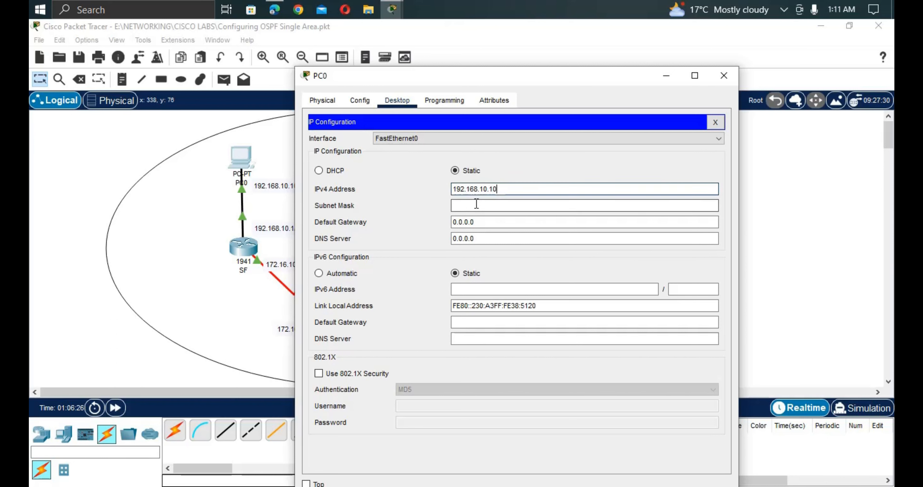
left_click(482, 222)
key("BackSpace")
key("BackSpace")
key("BackSpace")
key("BackSpace")
key("BackSpace")
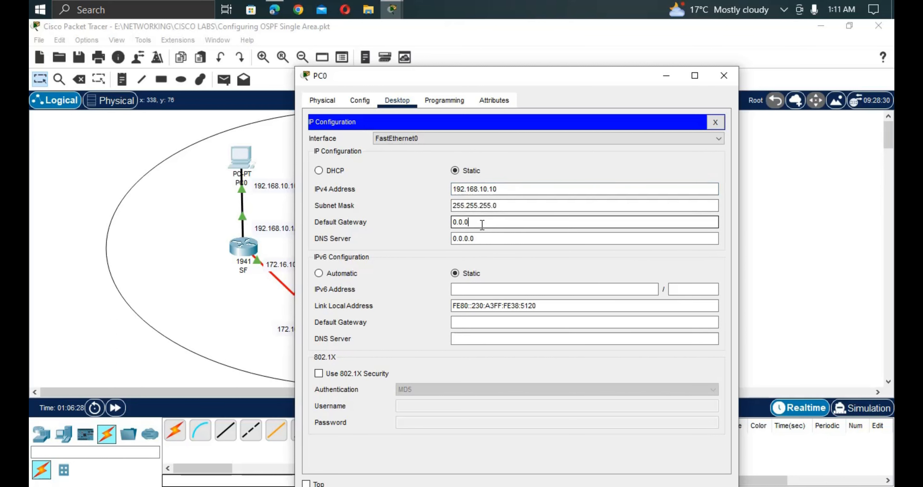
key("BackSpace")
type("192.168.10.1")
left_click(200, 325)
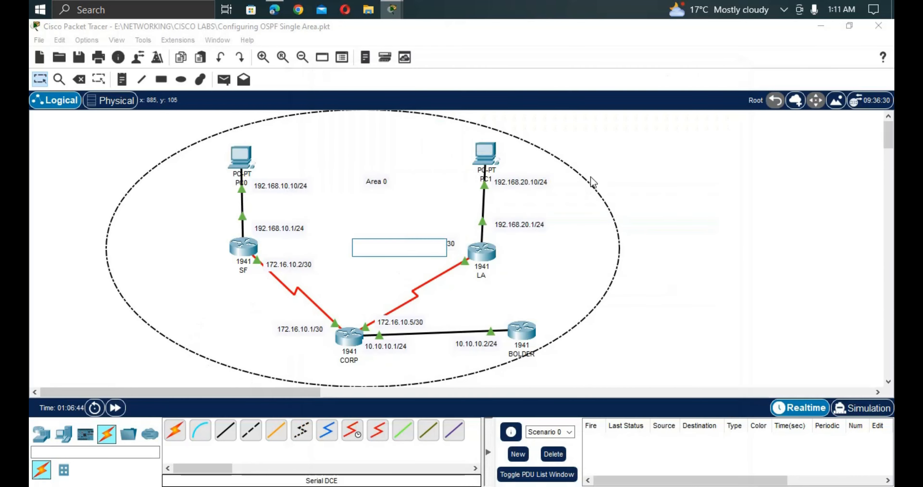
Give PC1 IP 192.168.20.10, mask 255.255.255.0 and gateway 192.16.20.1.
left_click(487, 158)
left_click(342, 62)
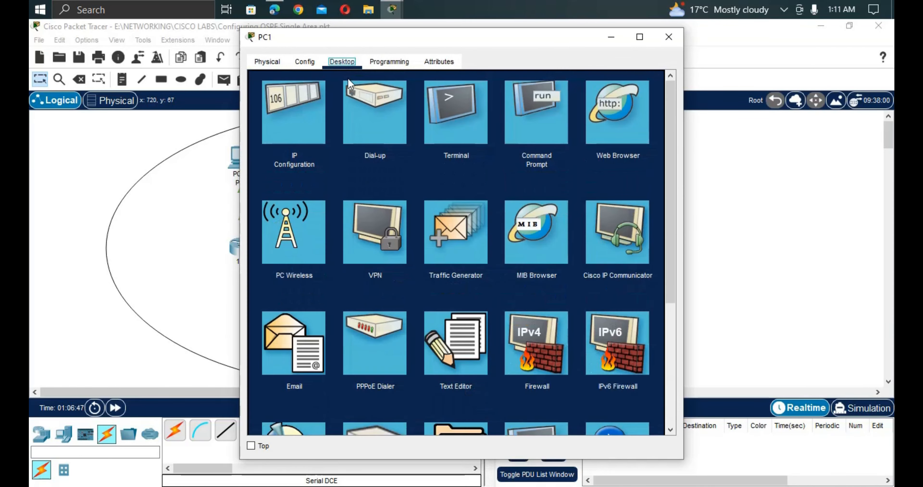
left_click(317, 117)
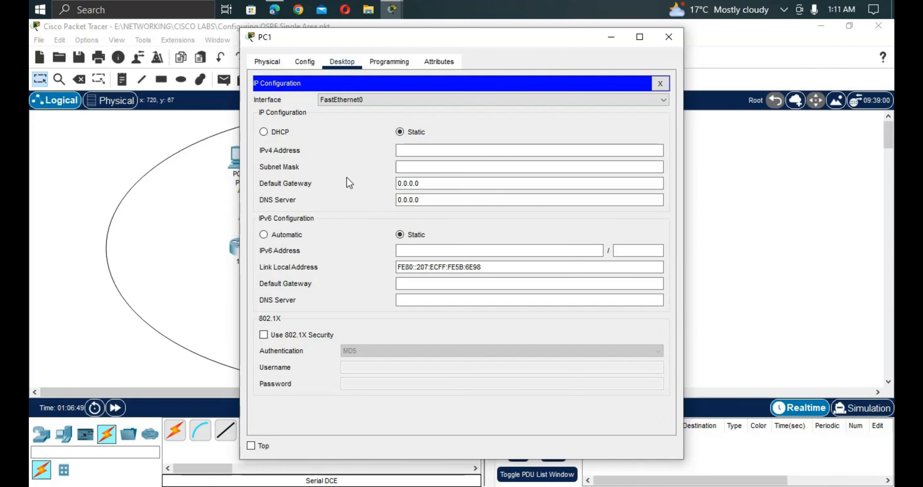
left_click(437, 147)
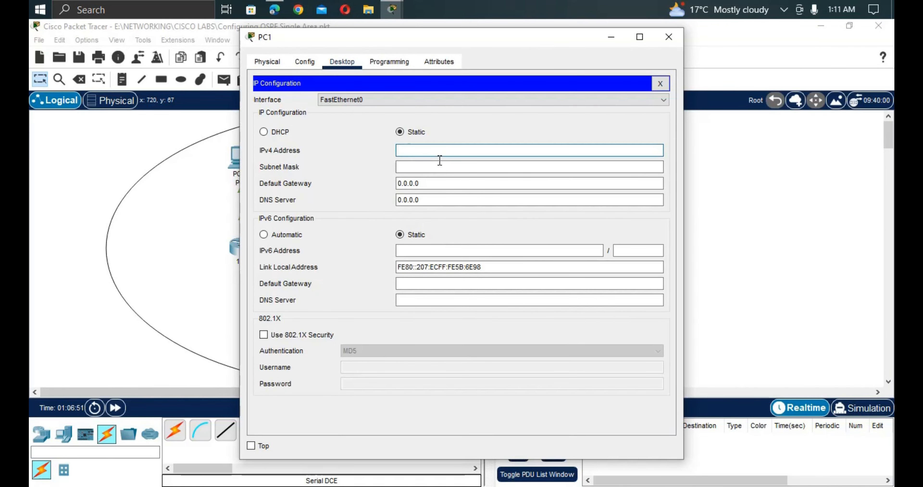
type("192.16")
left_click(431, 185)
key("BackSpace")
key("BackSpace")
key("BackSpace")
key("BackSpace")
key("BackSpace")
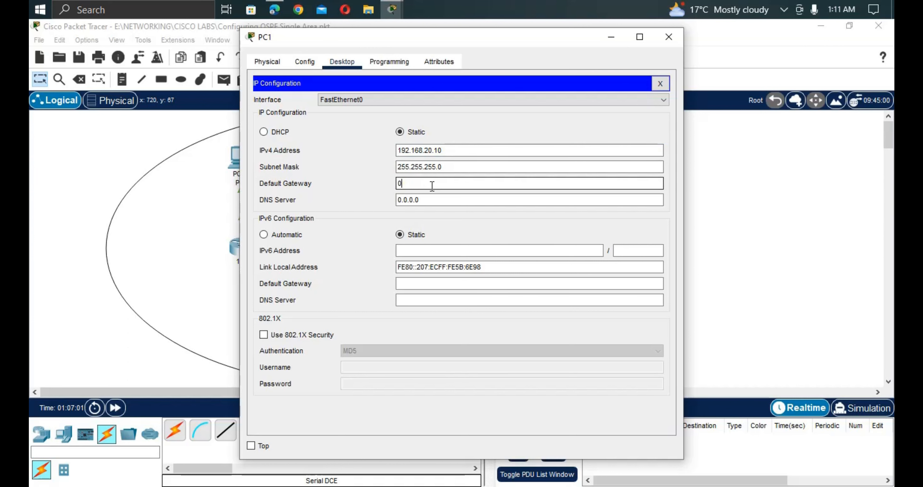
type("192.16.20.1")
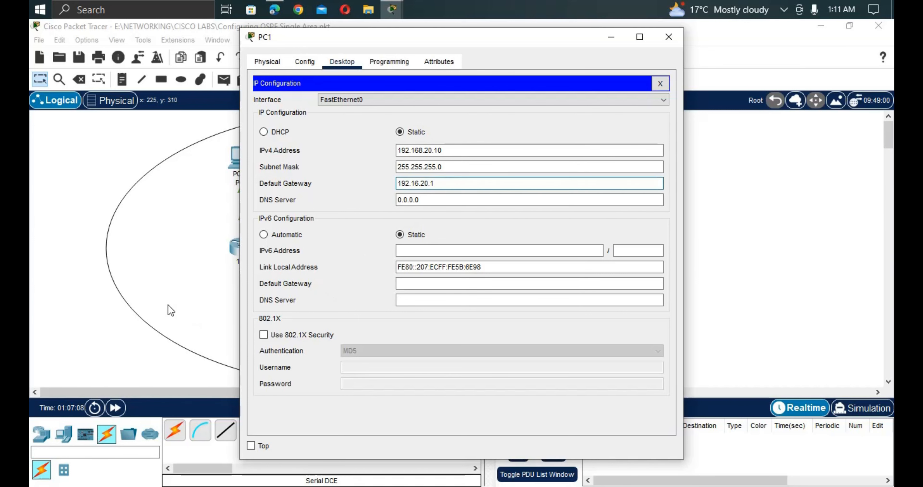
left_click(711, 201)
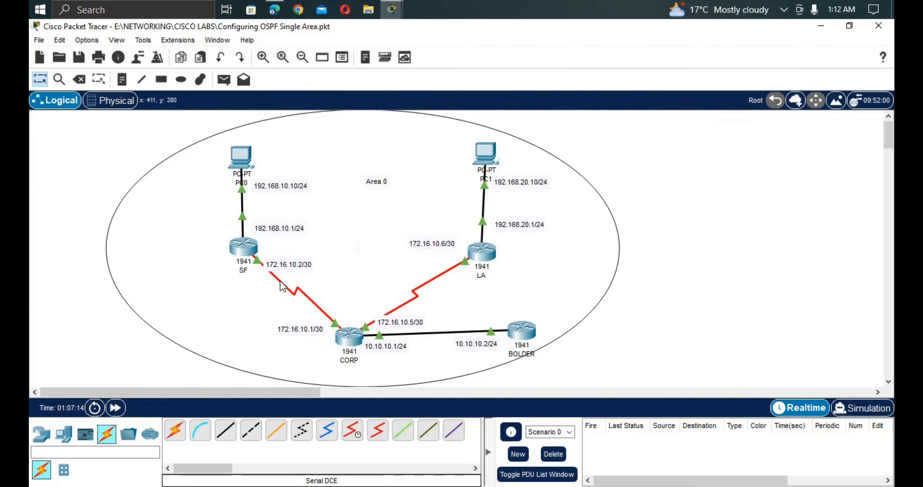
On CORP, exit configuration mode twice and run show ip route.
left_click(359, 340)
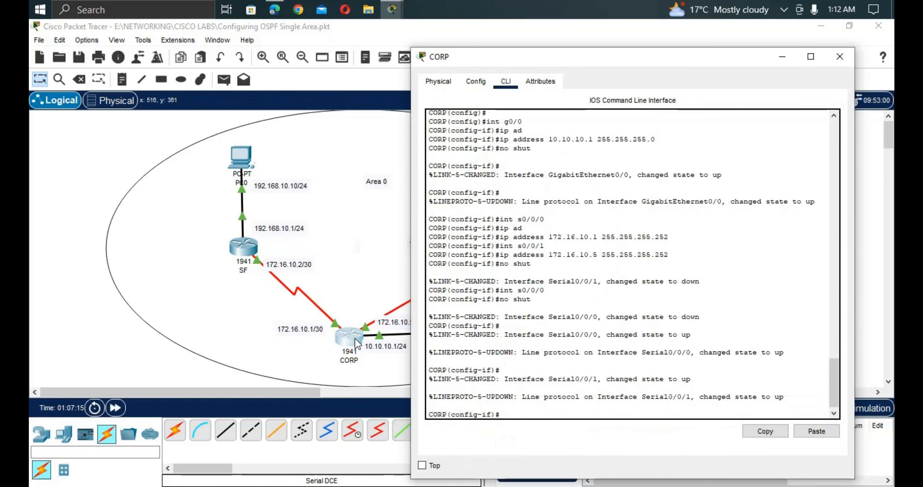
key("Return")
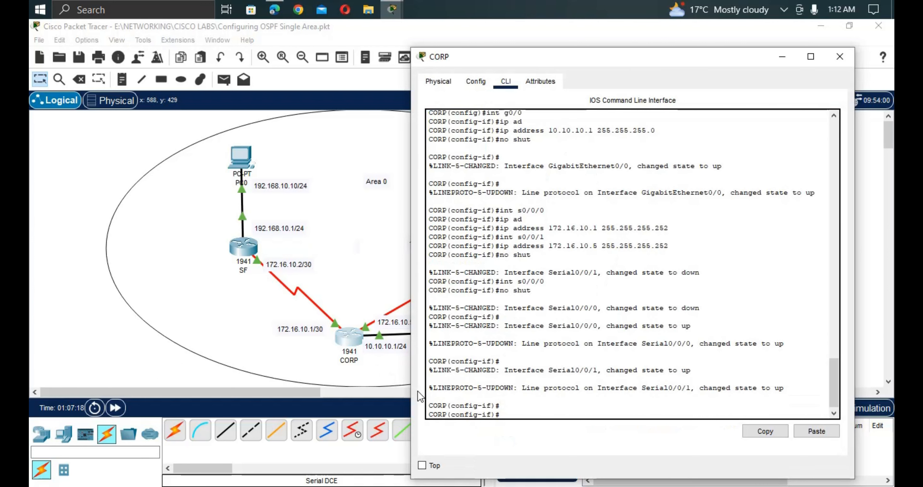
type("exi")
key("Return")
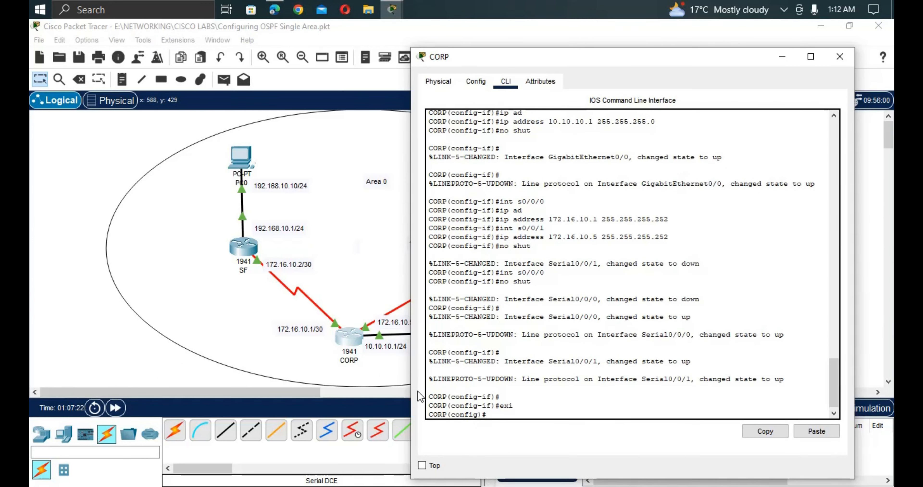
type("exit")
key("Return")
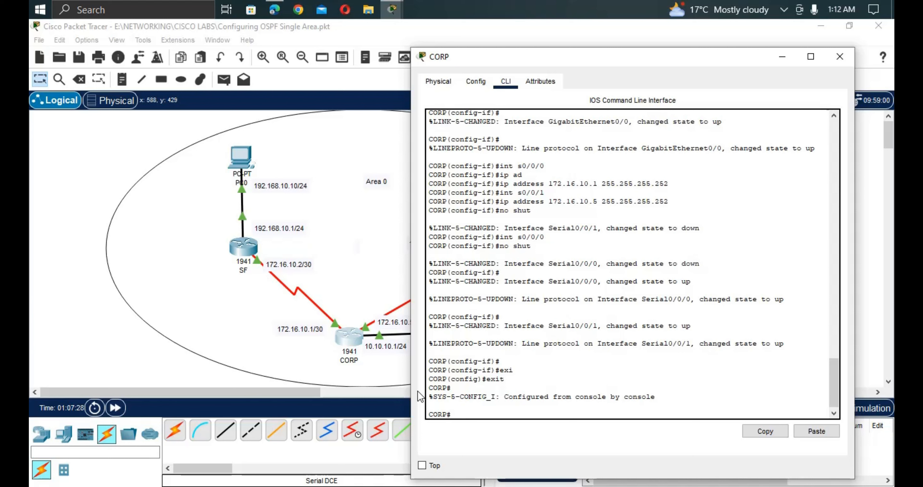
type("sgh")
key("BackSpace")
key("BackSpace")
key("BackSpace")
type("h ip route")
key("Return")
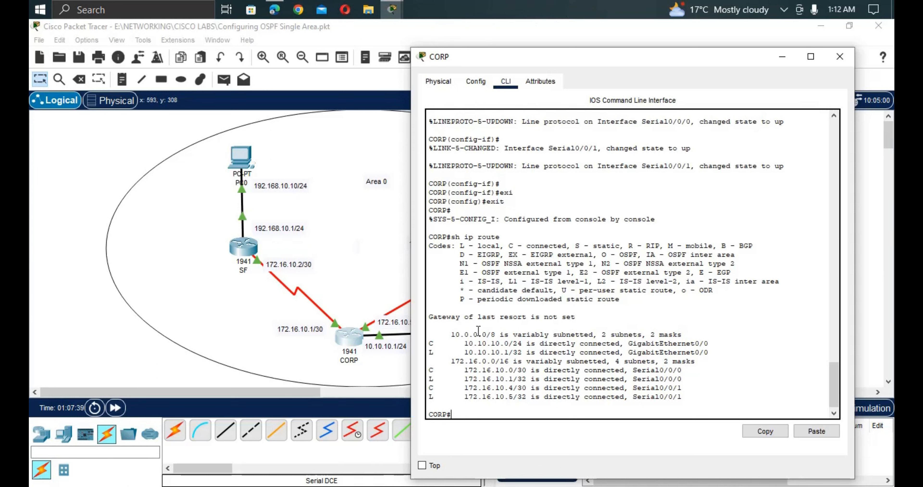
Highlight CORP's connected and local 10.10.10.0/24 and 172.16.x routes, then clear the selection.
mouse_move(497, 334)
left_mouse_down()
mouse_move(450, 334)
mouse_move(478, 334)
left_mouse_up()
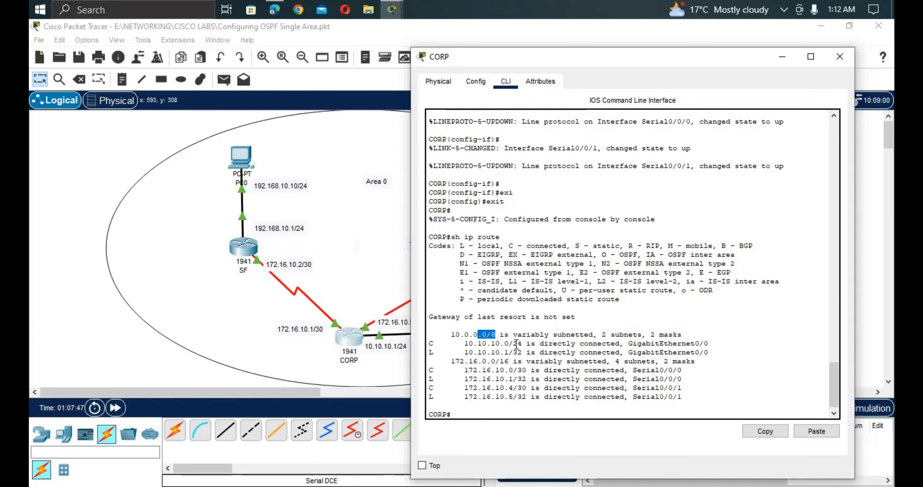
left_click_drag(522, 344, 466, 340)
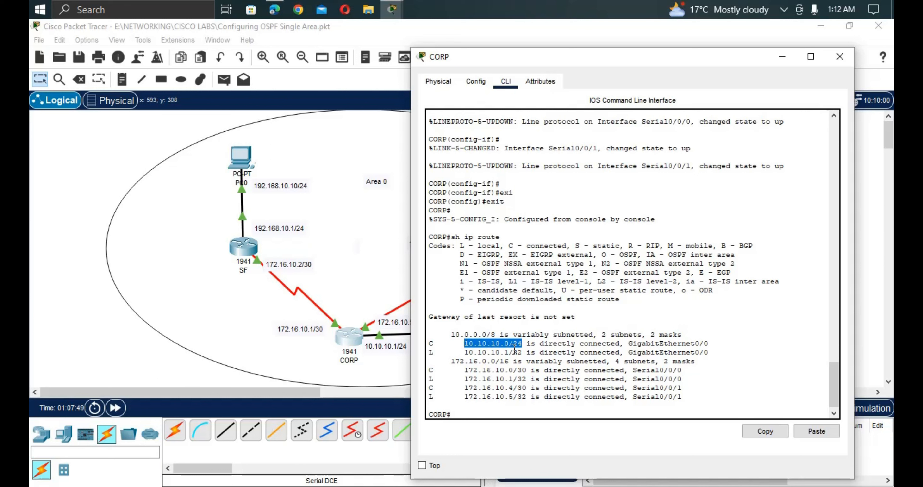
left_click_drag(526, 353, 464, 352)
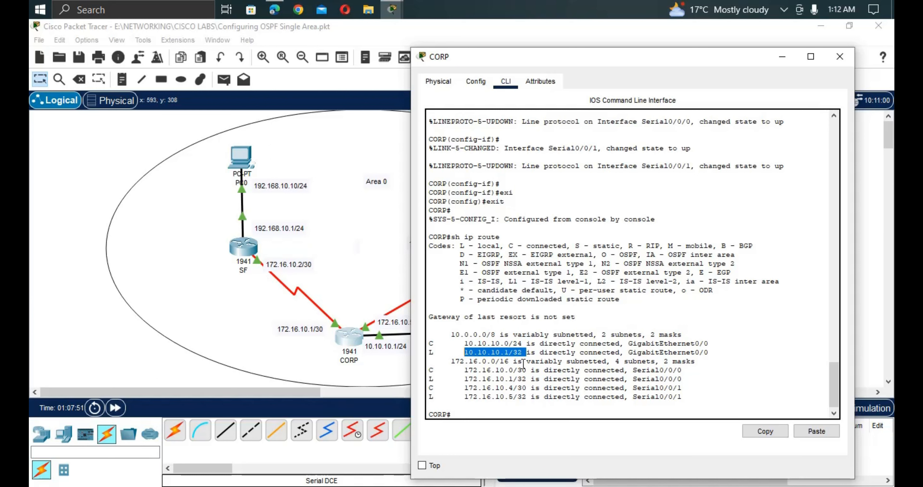
left_click_drag(522, 361, 468, 361)
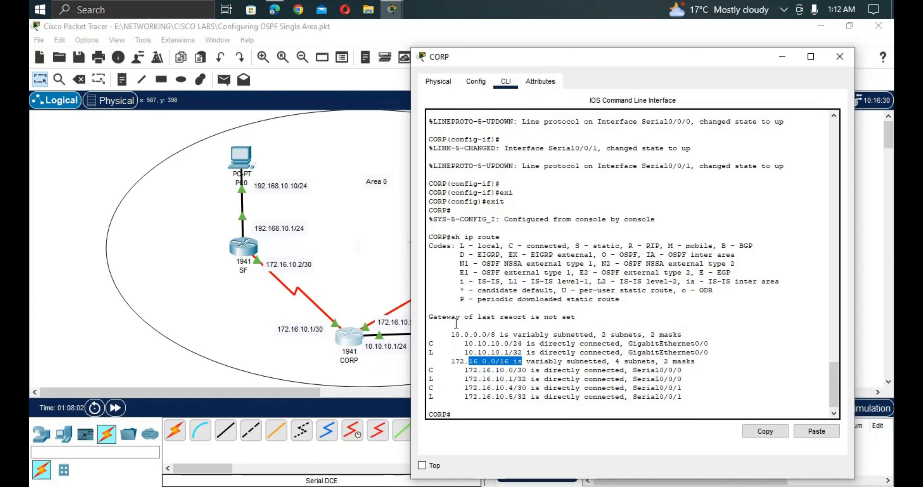
left_click_drag(429, 333, 677, 397)
left_click(380, 358)
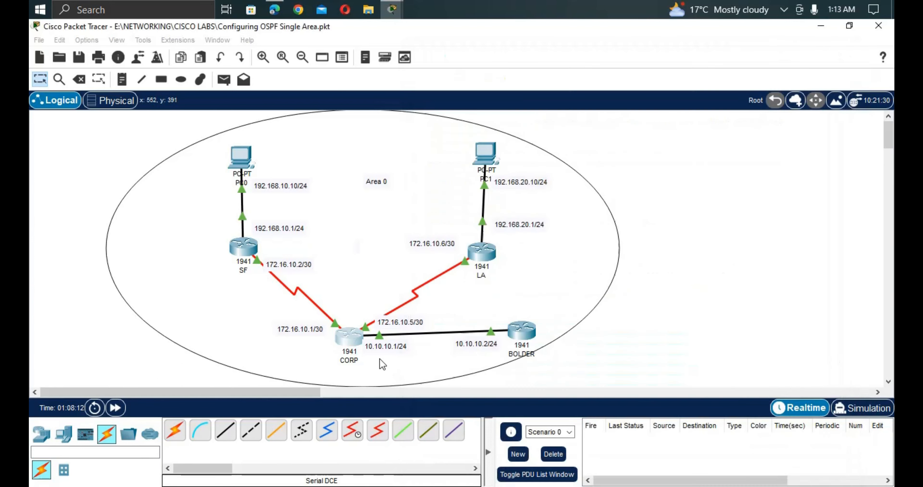
left_click(360, 342)
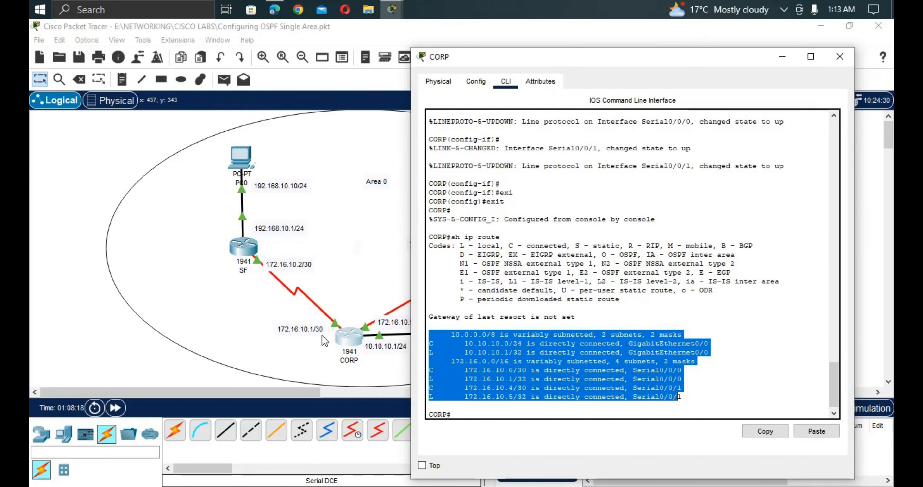
left_click(486, 410)
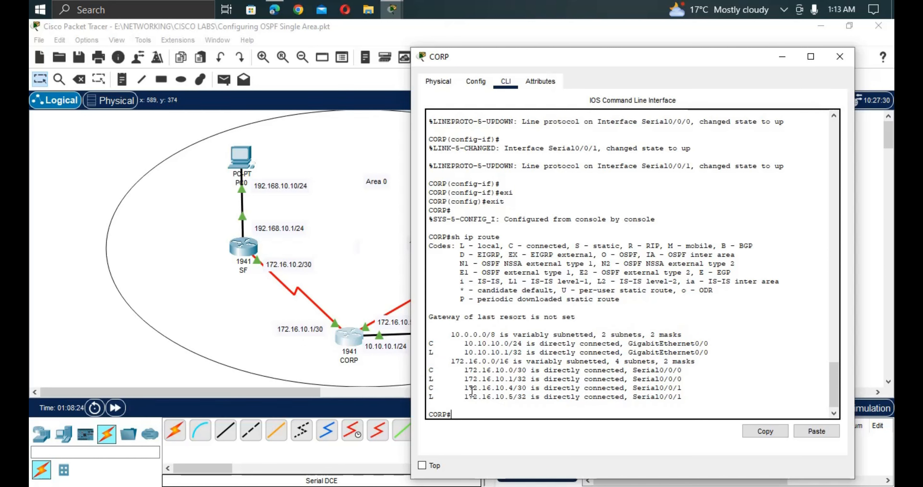
Enter global configuration mode on CORP with configure terminal.
type("e")
key("BackSpace")
type("conf")
key("Tab")
type("t")
key("Tab")
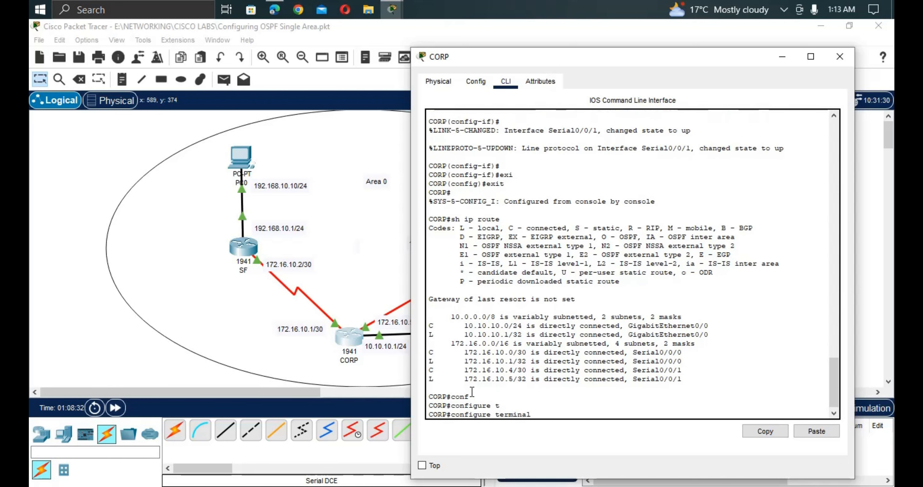
key("Return")
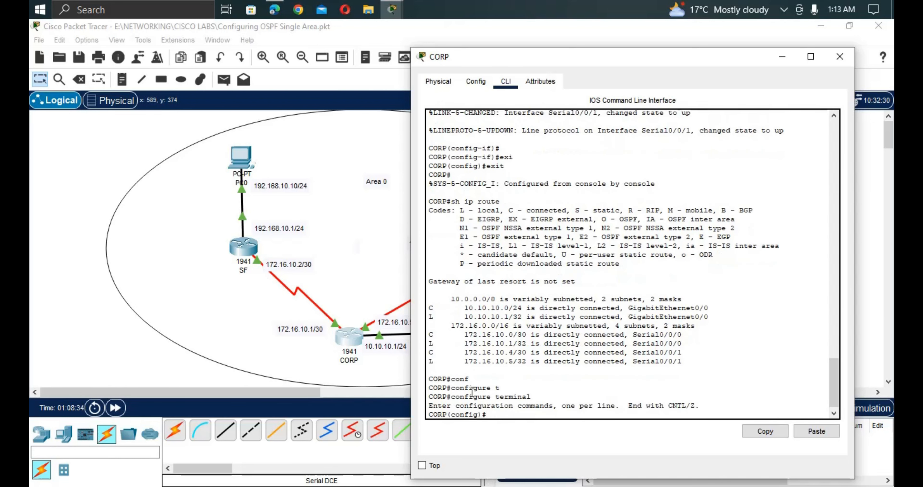
Try router ospf without a process ID and list the valid process ID range with ?
type("rou")
key("Tab")
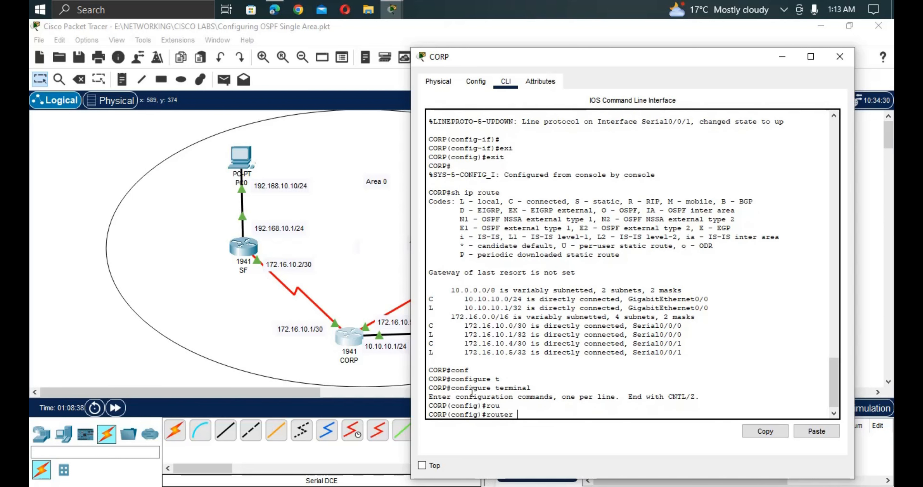
type("o")
type("s")
key("Tab")
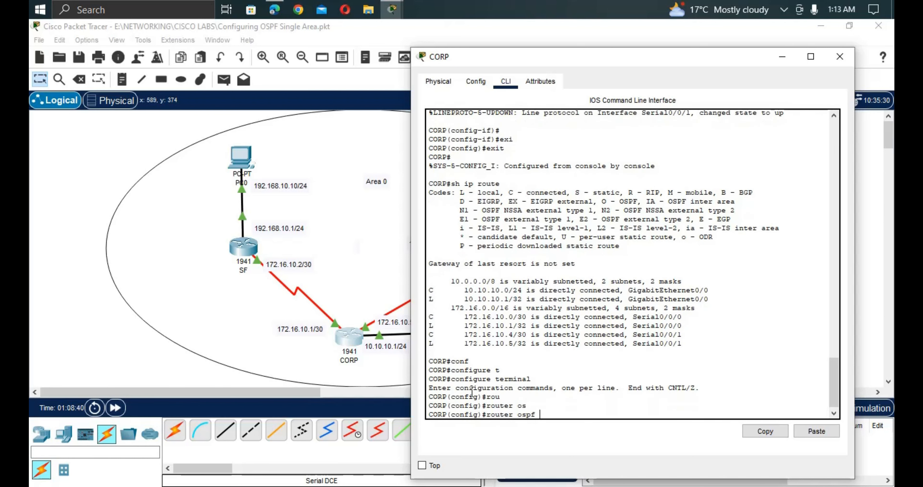
type("1")
key("BackSpace")
key("Return")
key("Return")
key("Return")
key("Return")
key("Return")
key("Return")
key("Return")
key("Return")
key("Return")
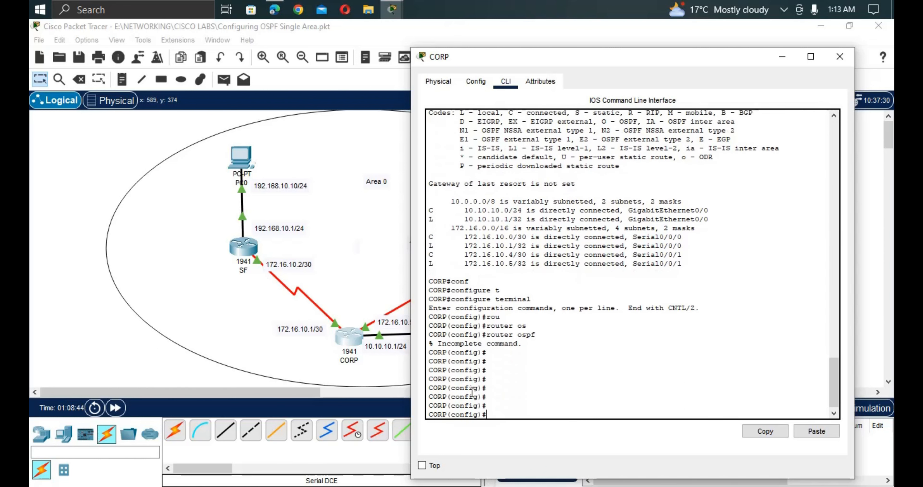
key("Up")
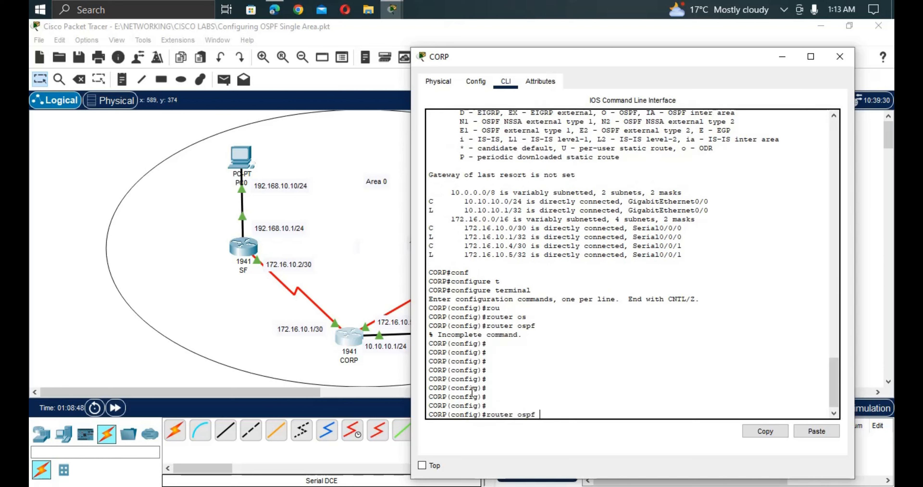
type("?")
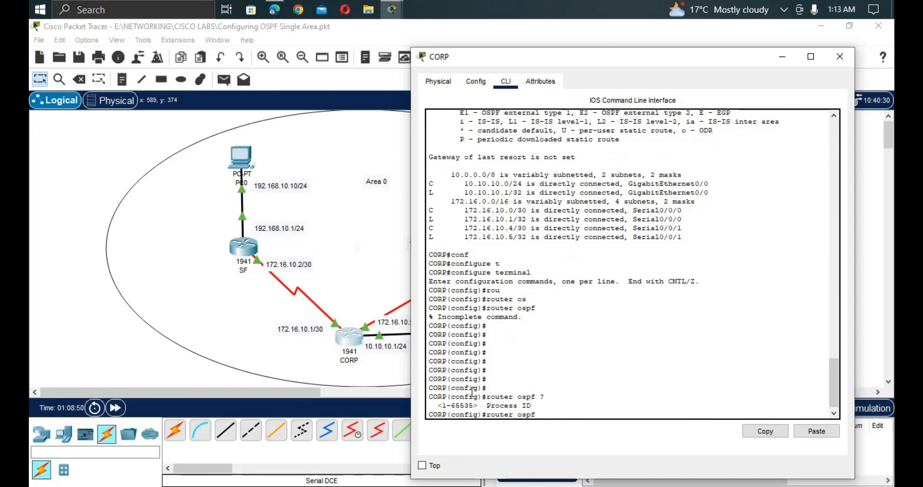
left_click_drag(474, 406, 441, 405)
Return to CORP's console and start OSPF process 1.
left_click(336, 288)
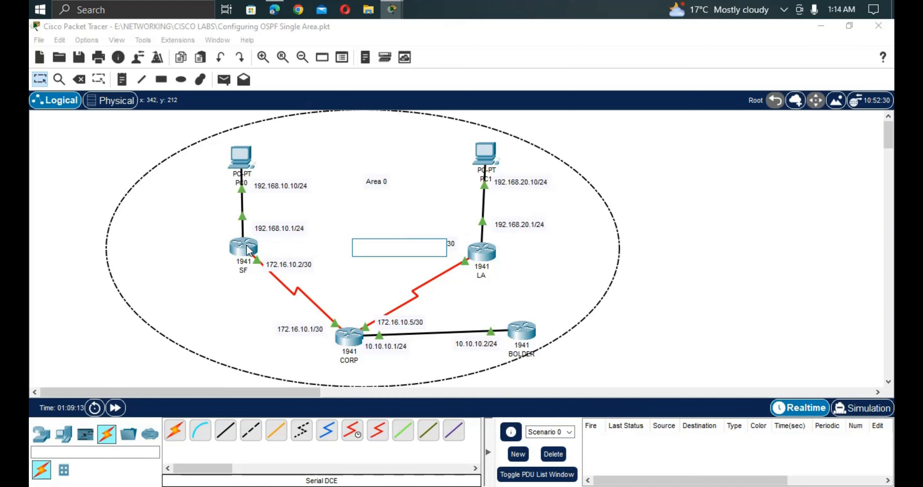
left_click(357, 336)
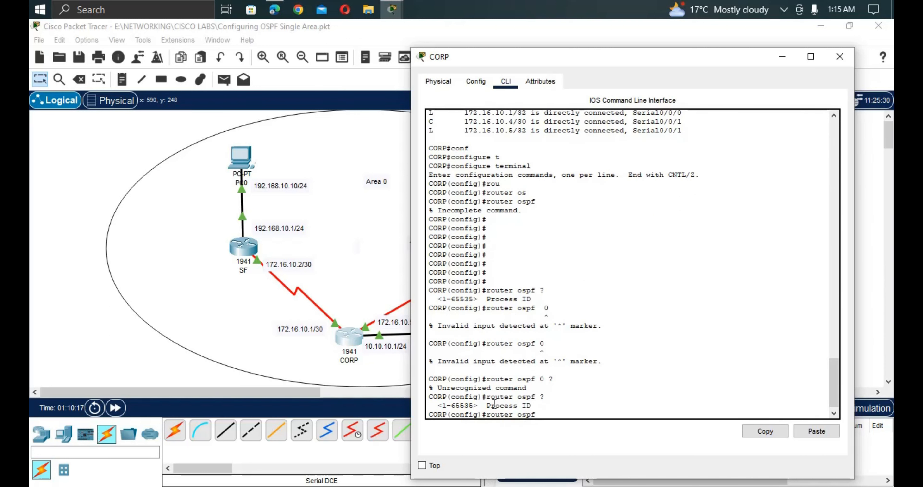
type("1\\")
key("Return")
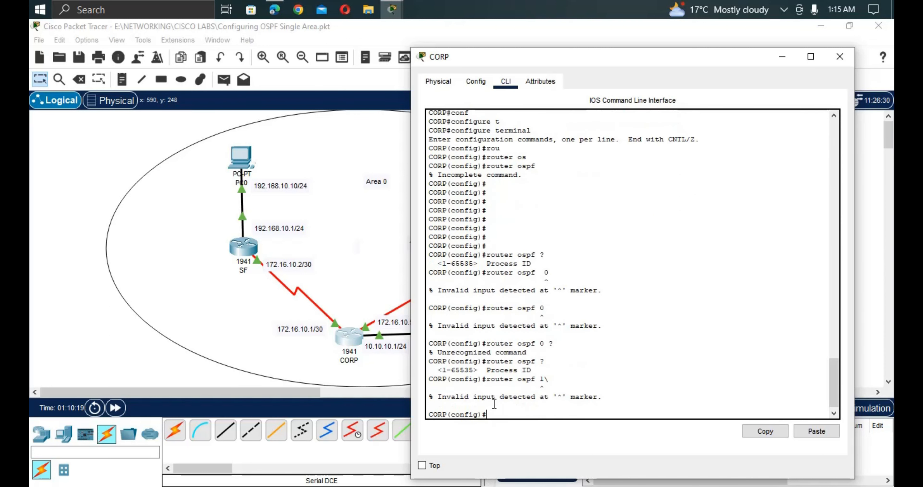
key("Up")
key("Return")
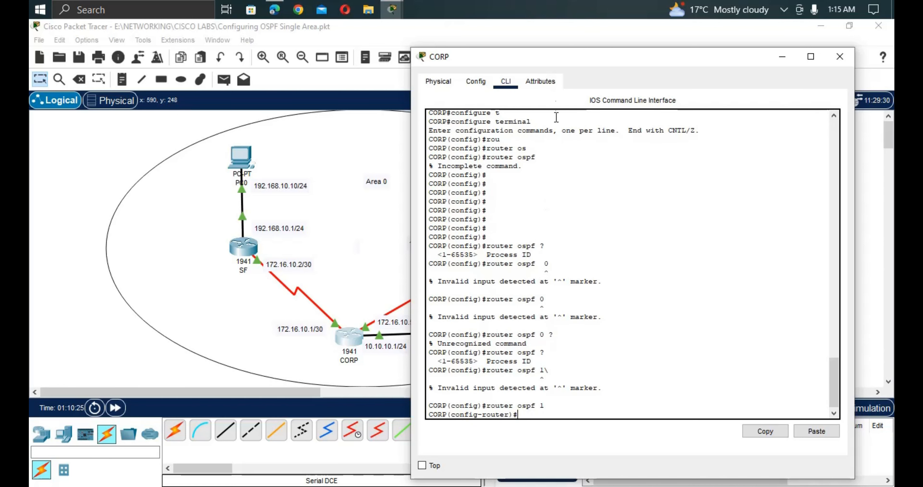
Begin CORP's network statement for 172.16.10.1 with wildcard mask 0.0.0.3.
left_click_drag(565, 60, 665, 52)
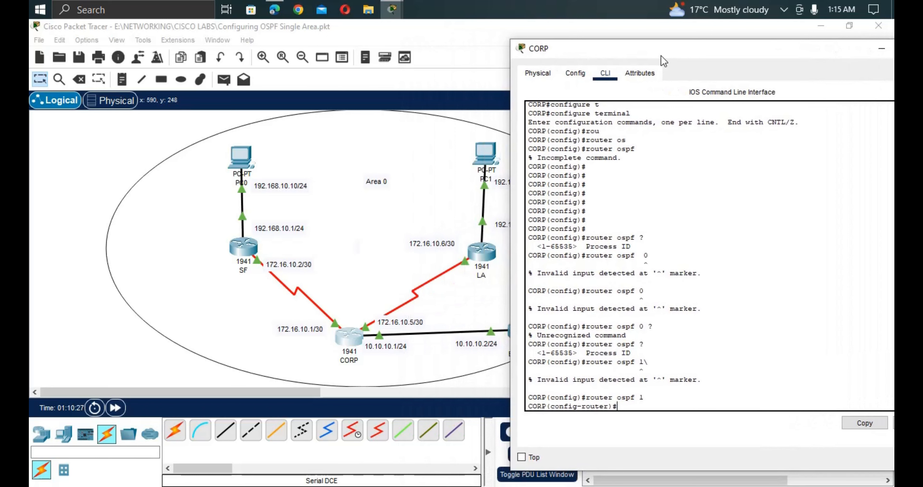
type("net")
key("Tab")
type("1")
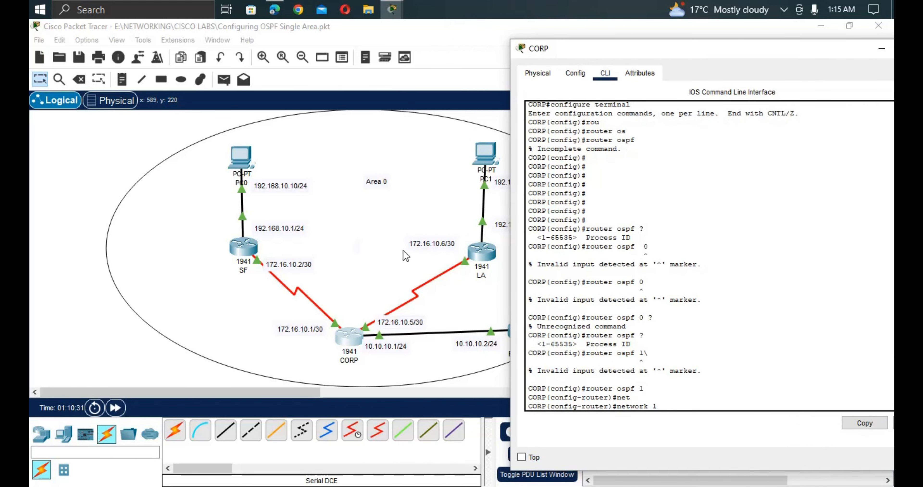
type("72.16.10.1")
type("0.0.0.0.0")
key("BackSpace")
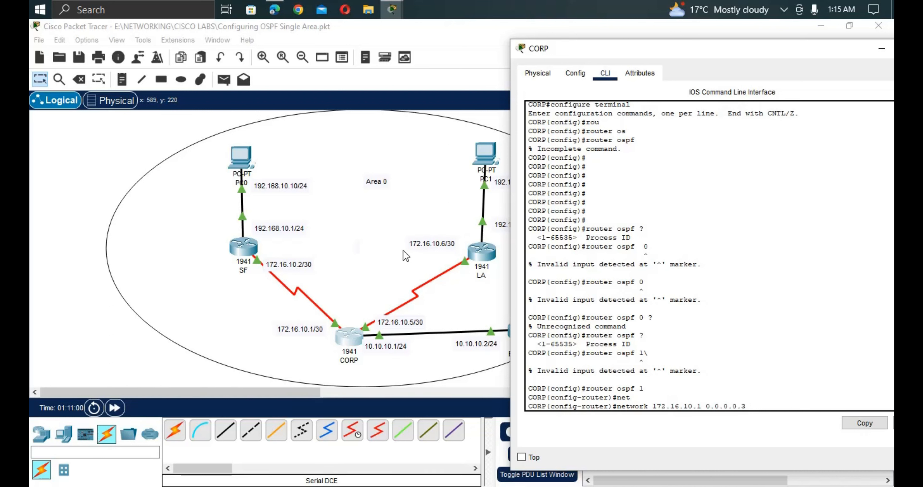
key("BackSpace")
key("BackSpace")
key("BackSpace")
type("3")
Review the area ID formats with ?, then place the network in area 0.
type("are")
key("Tab")
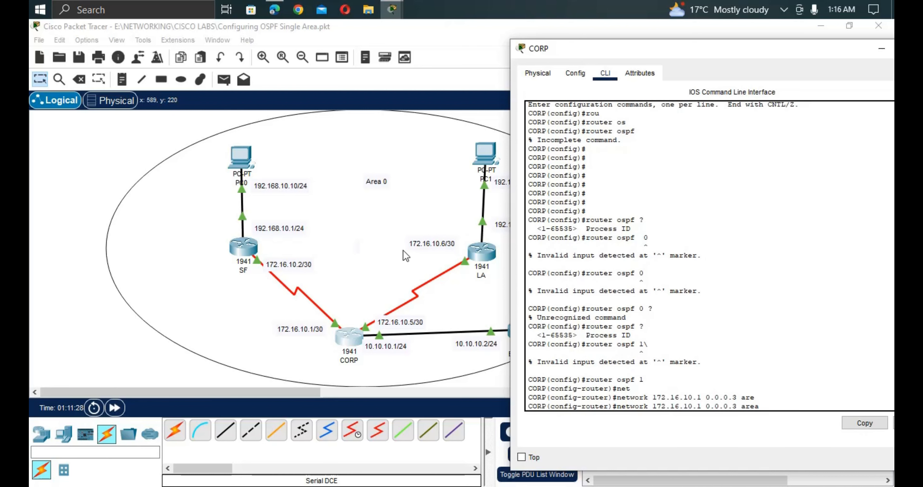
type("?")
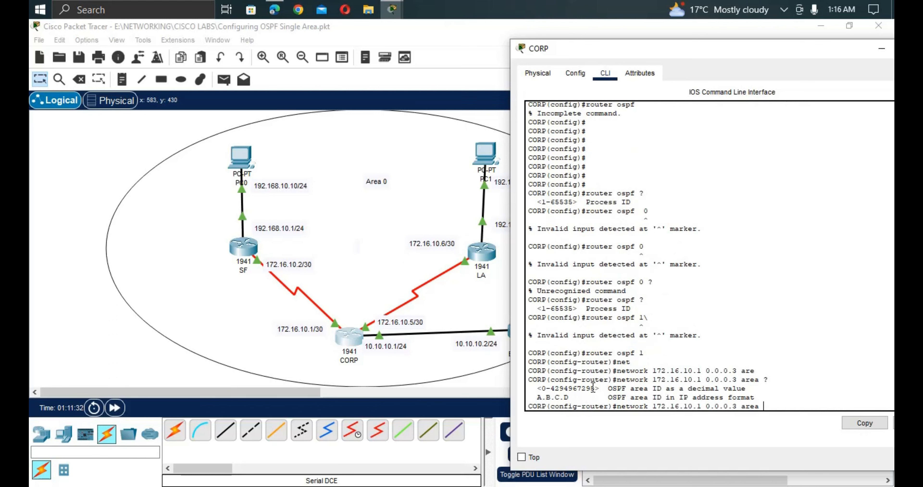
left_click_drag(533, 389, 598, 394)
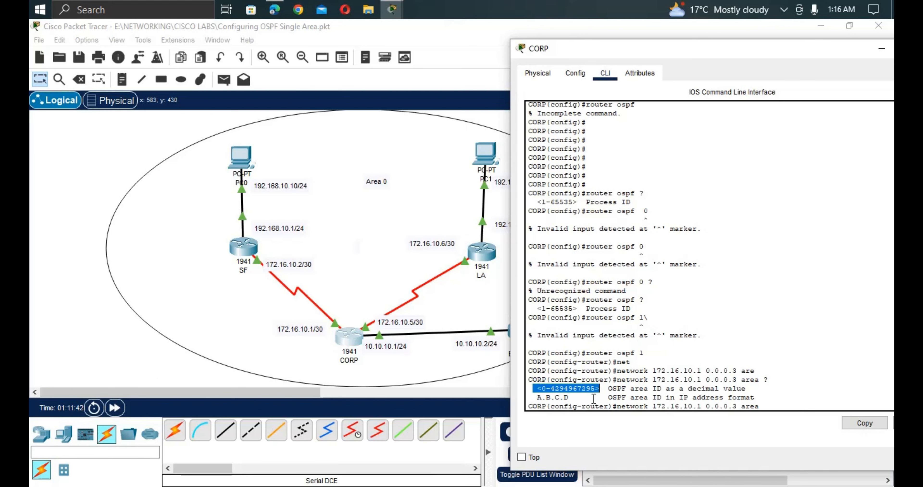
left_click_drag(576, 398, 533, 402)
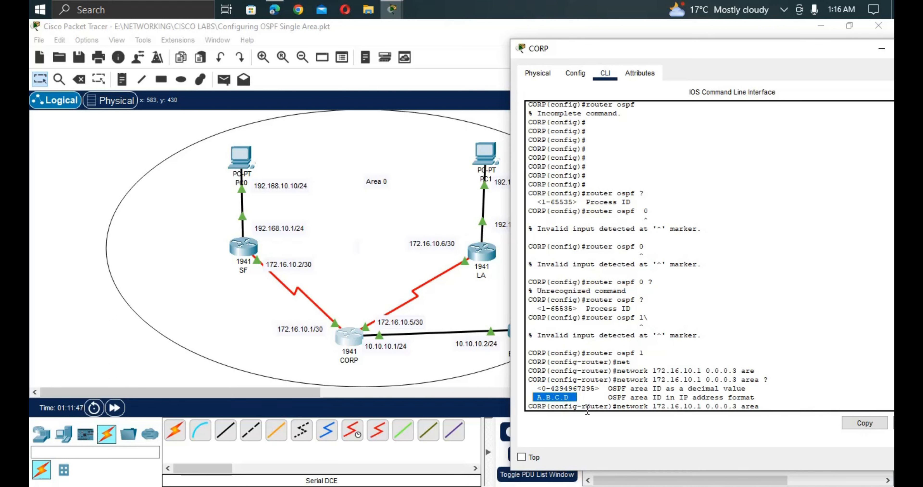
left_click(764, 407)
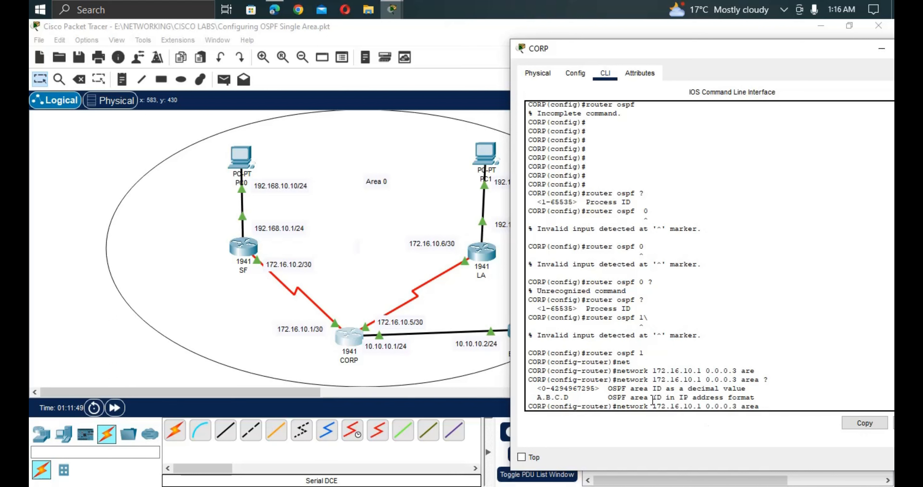
type("0")
key("Return")
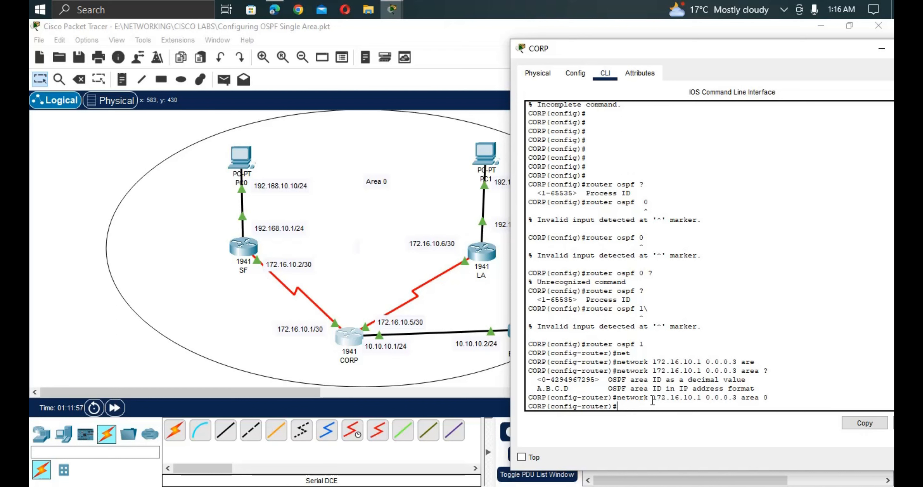
Advertise 172.16.10.5 0.0.0.3 in OSPF area 0 on CORP.
type("net")
key("Tab")
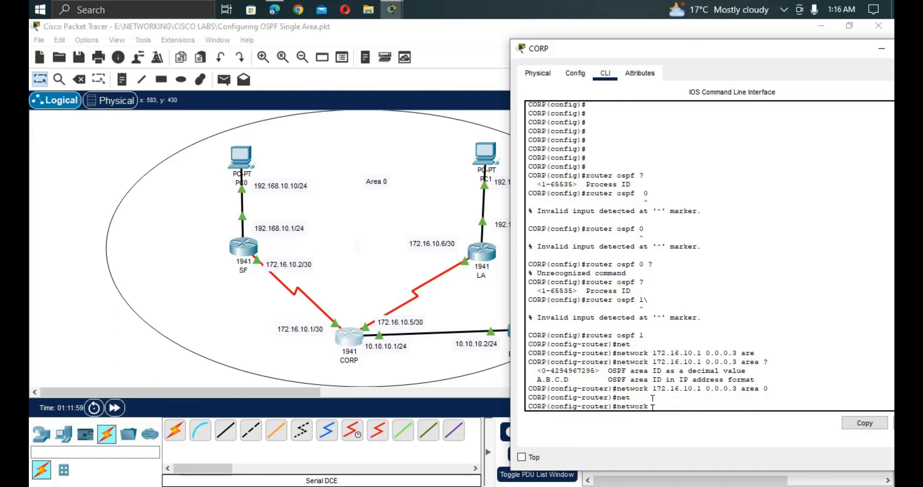
type("1")
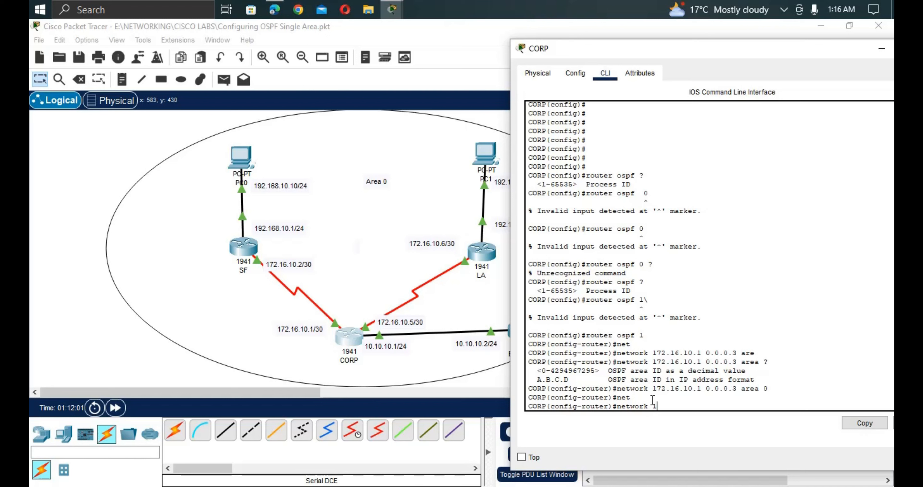
type("72.16,")
key("BackSpace")
type(".")
type("0.")
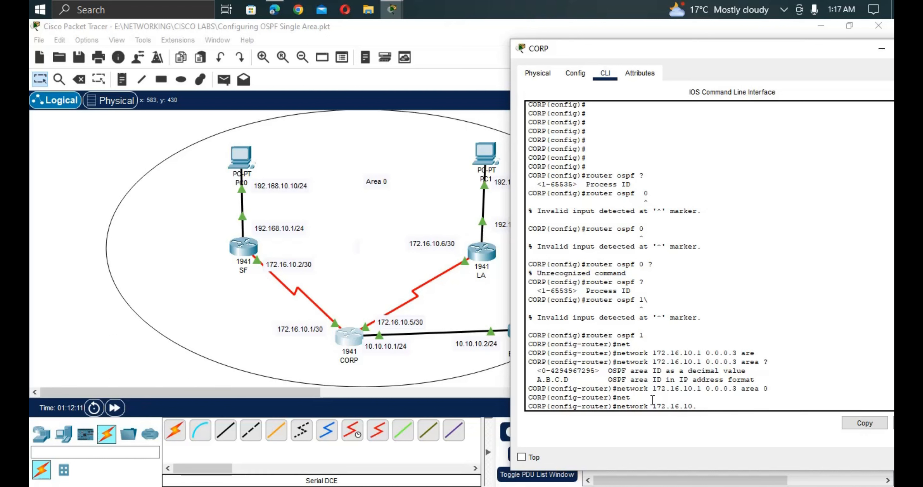
type("5 ")
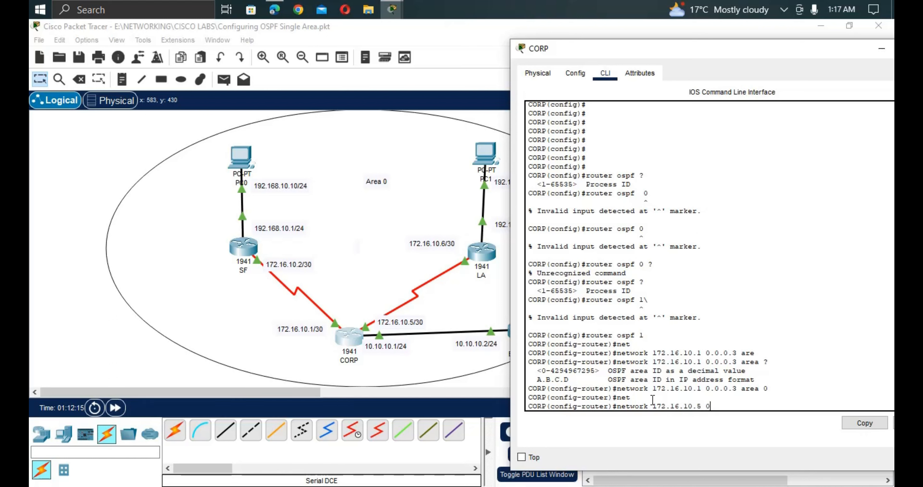
type("0.0.0.3 atre")
key("BackSpace")
key("BackSpace")
key("BackSpace")
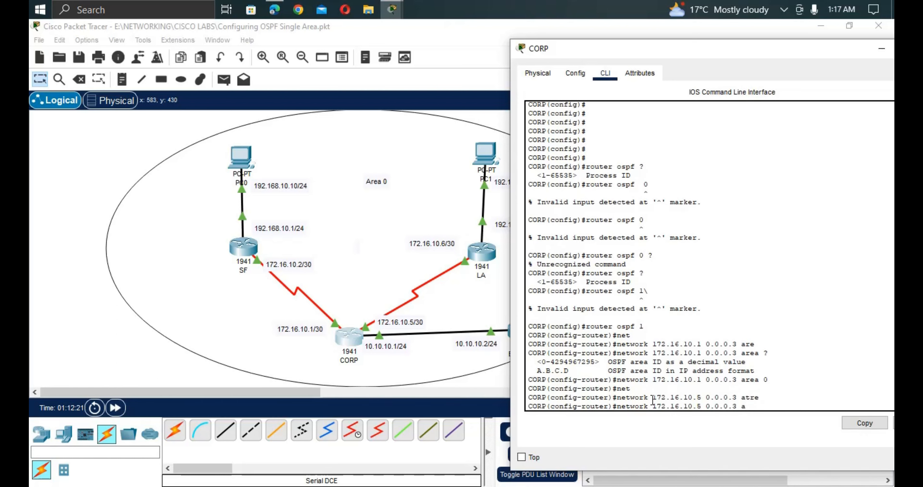
key("Tab")
type("0")
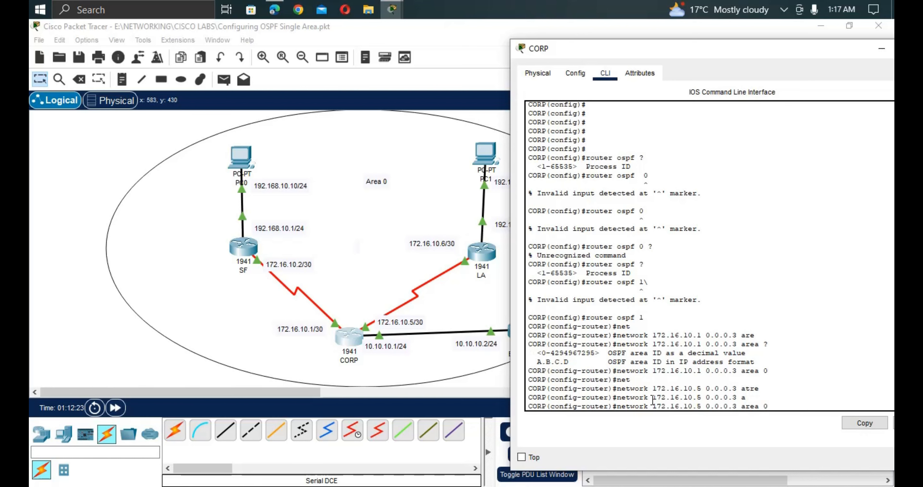
key("Return")
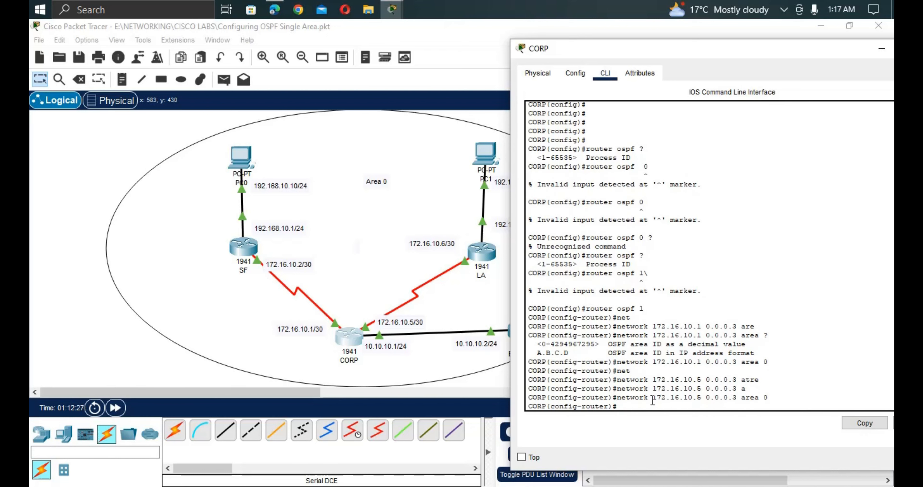
Advertise 10.10.10.1 0.0.0.255 in area 0, re-entering it with the missing area keyword.
type("net")
key("Tab")
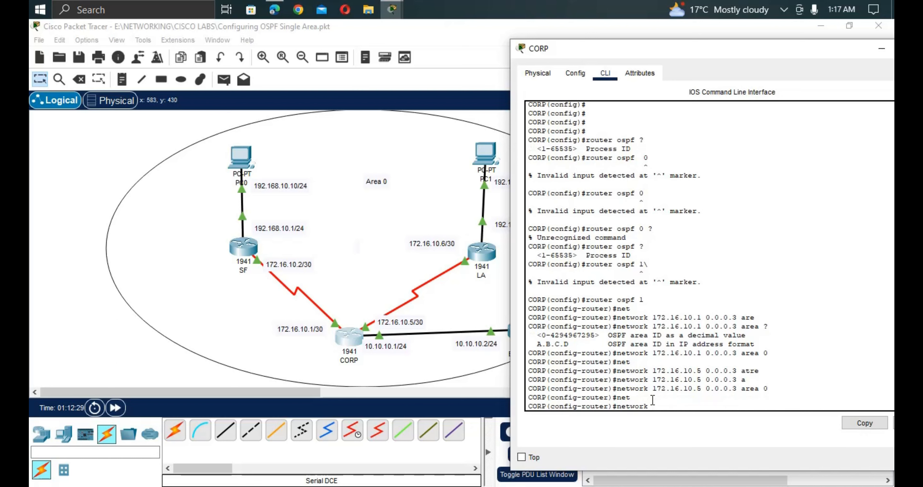
type("10.10.10.0")
key("BackSpace")
type("10")
key("BackSpace")
key("BackSpace")
type("0.0.0.255")
key("Return")
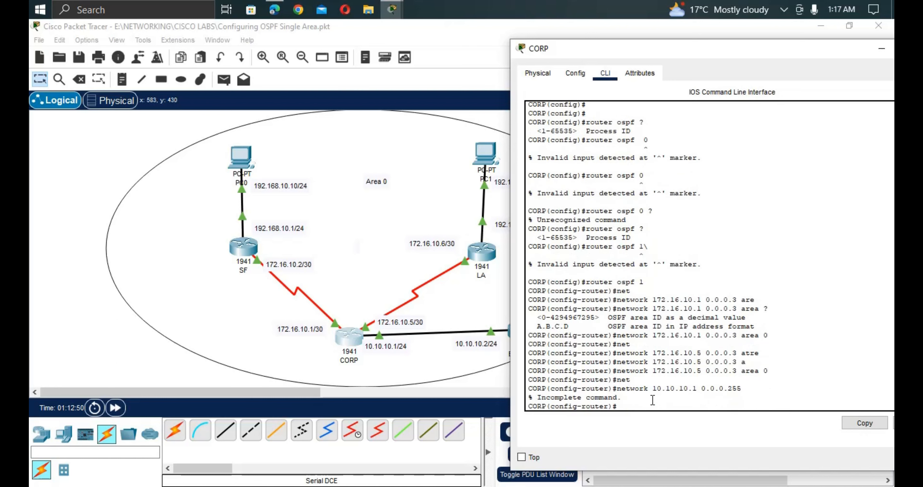
key("Up")
type("are")
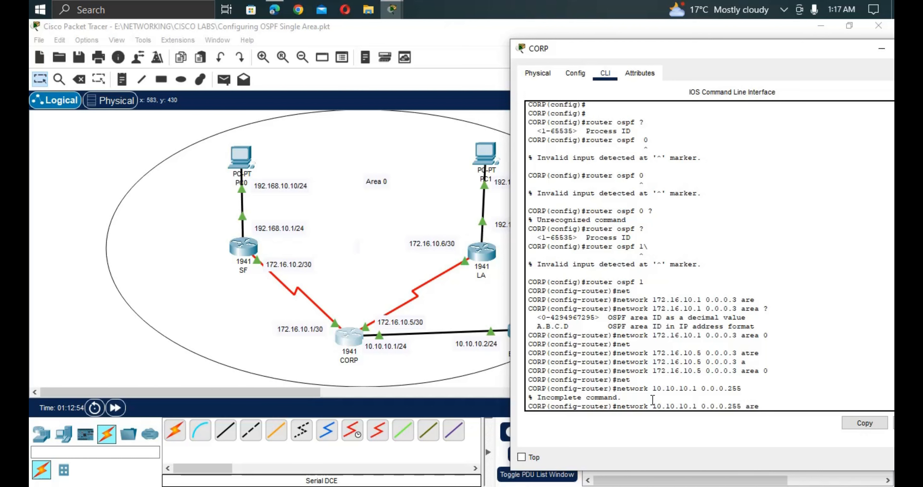
key("Tab")
type("0")
key("Return")
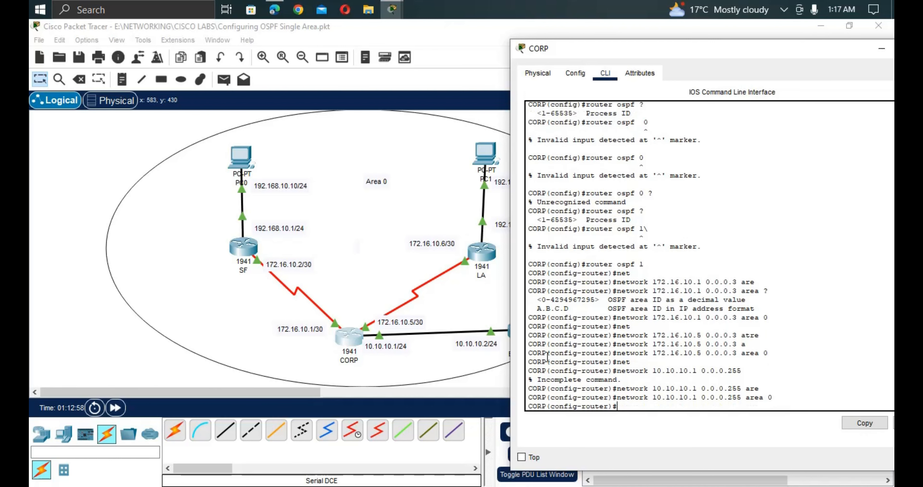
left_click(452, 324)
On BOLDER's console, enter privileged mode and then global configuration mode.
left_click(522, 326)
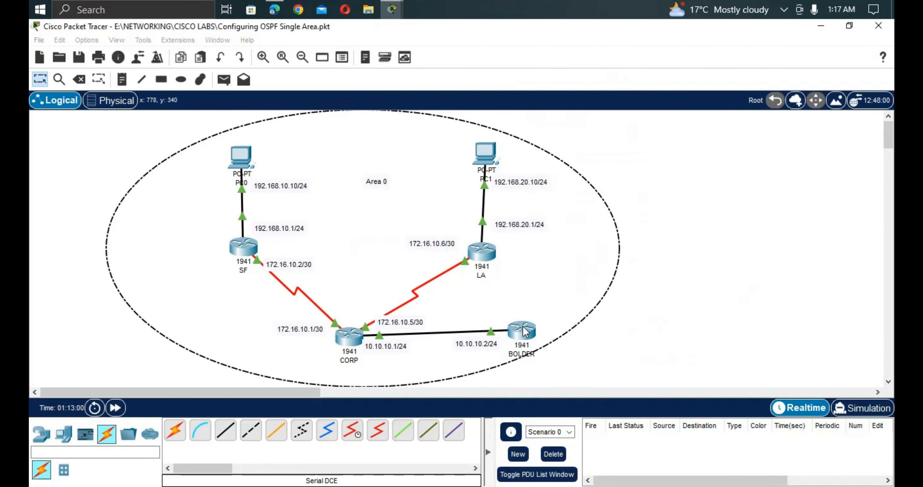
key("Return")
key("Return")
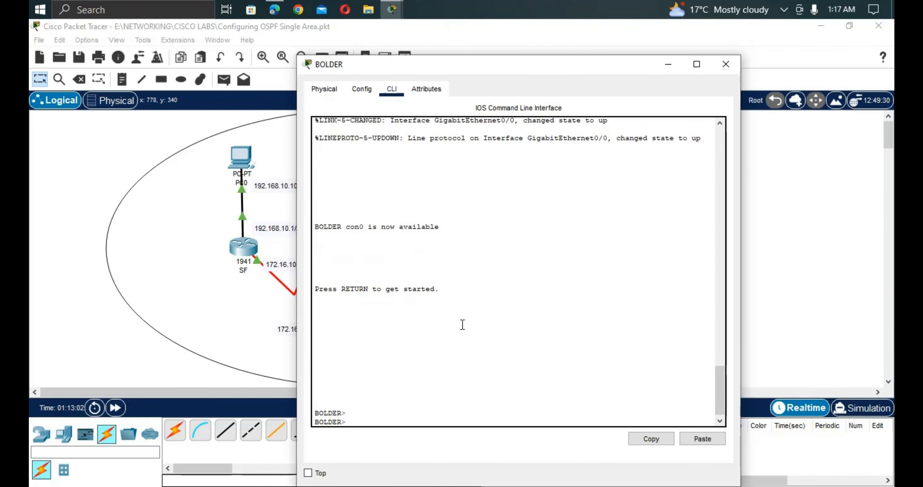
type("s")
key("BackSpace")
type("en")
key("Tab")
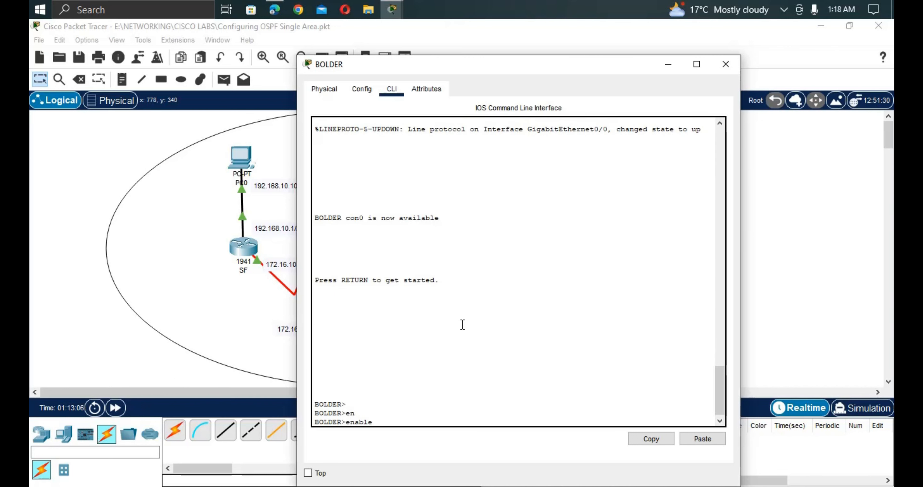
key("Return")
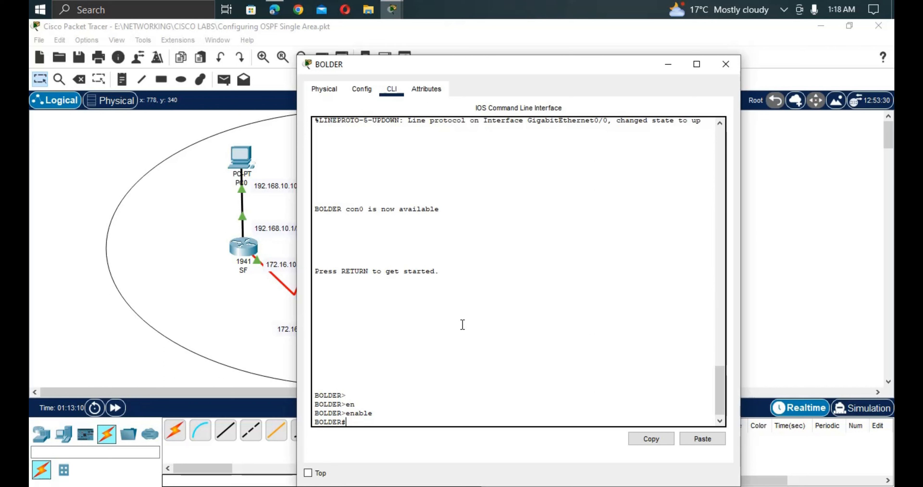
type("e")
key("BackSpace")
type("cong")
key("BackSpace")
type("df")
key("BackSpace")
key("BackSpace")
type("f t")
key("Return")
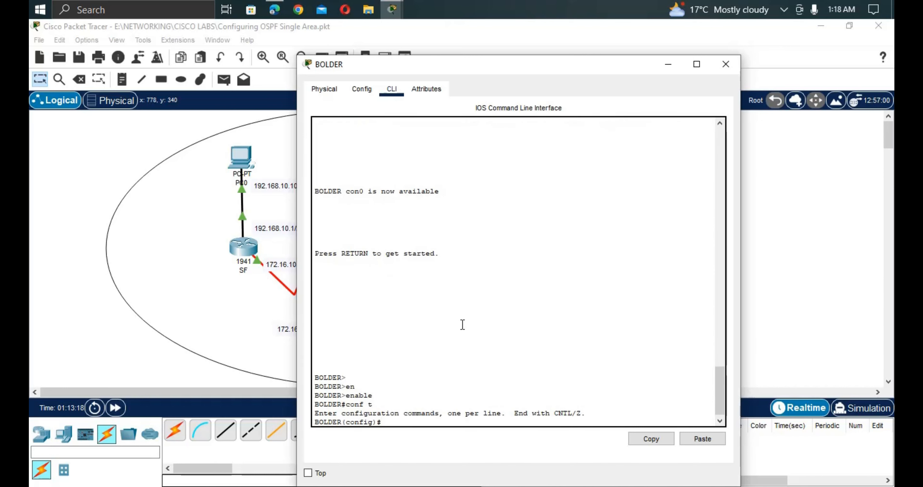
Start OSPF process 1 on BOLDER advertising 10.10.10.2 0.0.0.255 in area 0.
type("rou")
key("Tab")
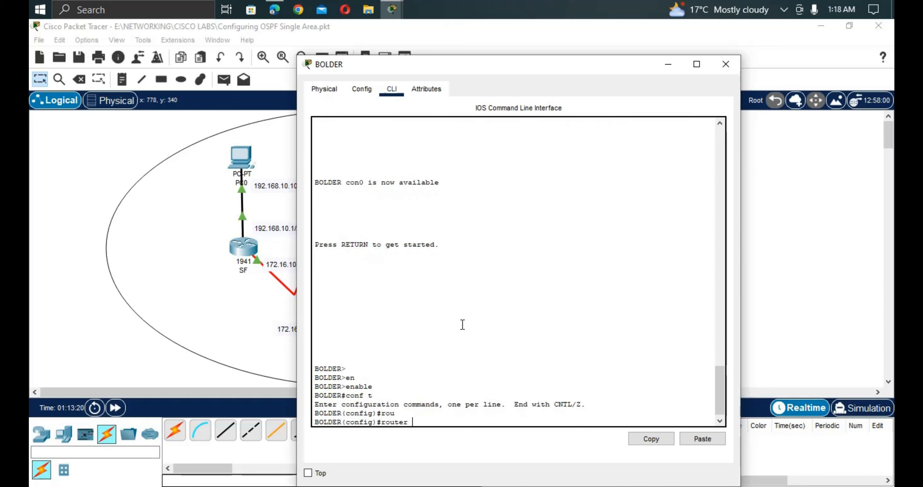
type("os")
key("Tab")
type("1")
key("Return")
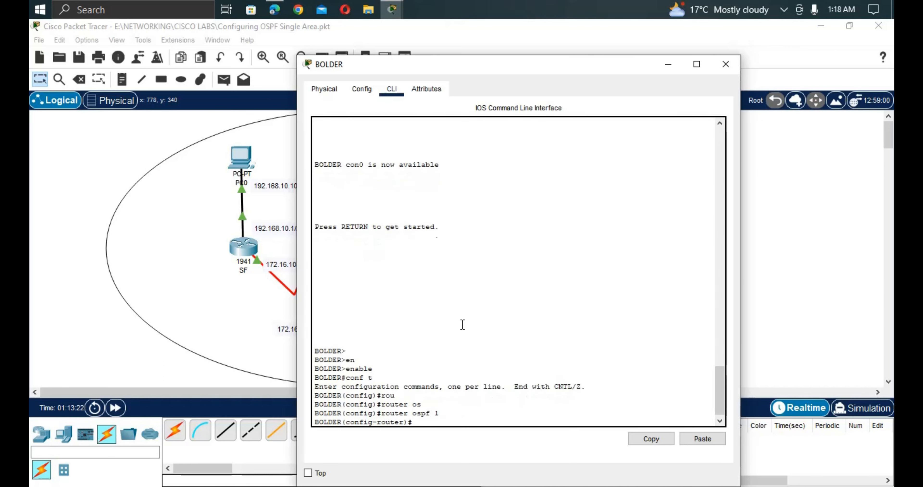
type("net")
key("Tab")
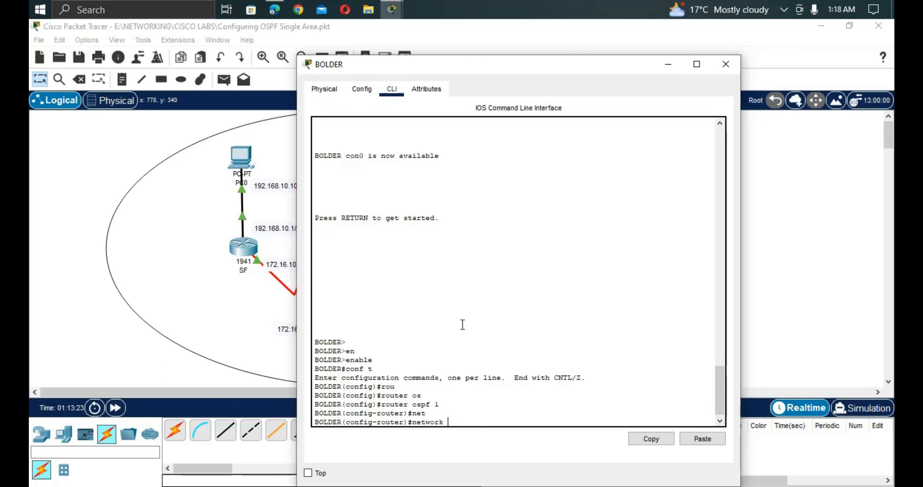
type("10.10.10.2 0.0.0.255 are")
key("Tab")
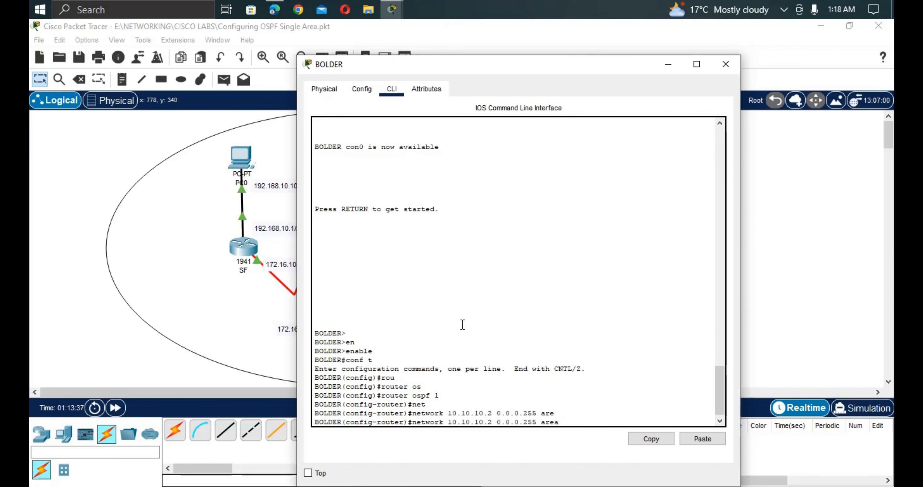
type("0")
key("Return")
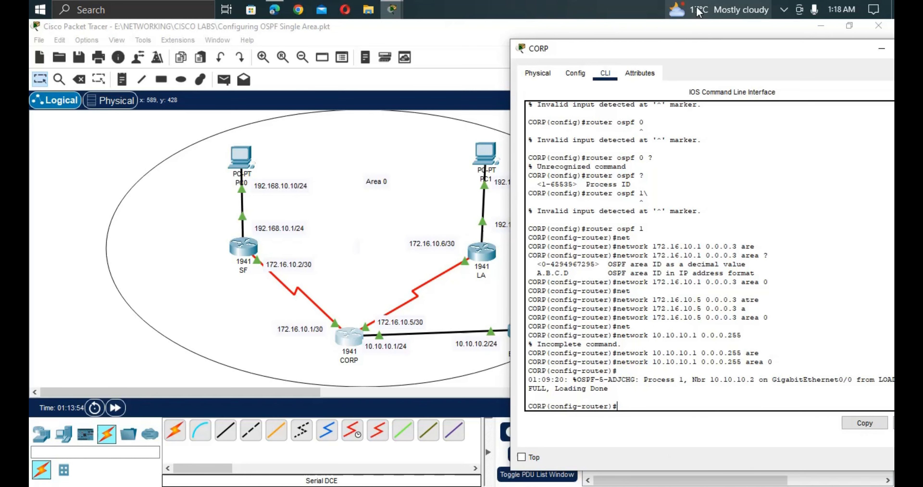
left_click_drag(692, 46, 600, 64)
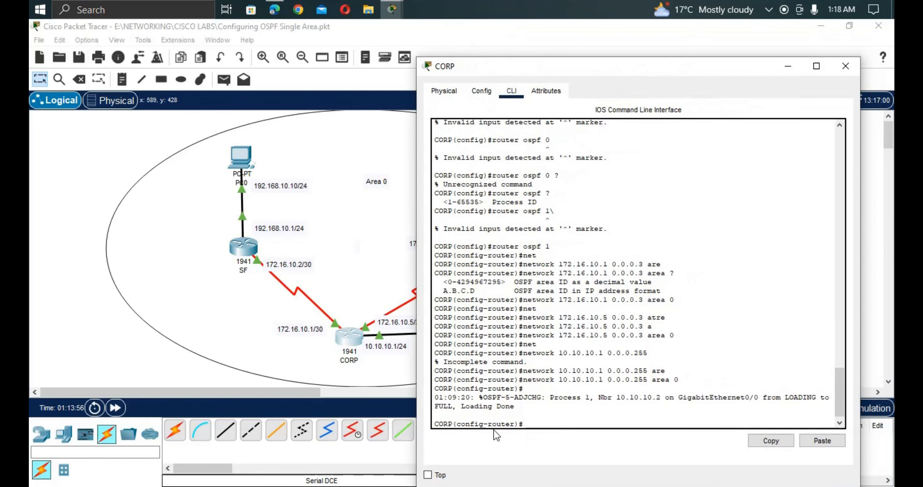
left_click_drag(456, 409, 422, 411)
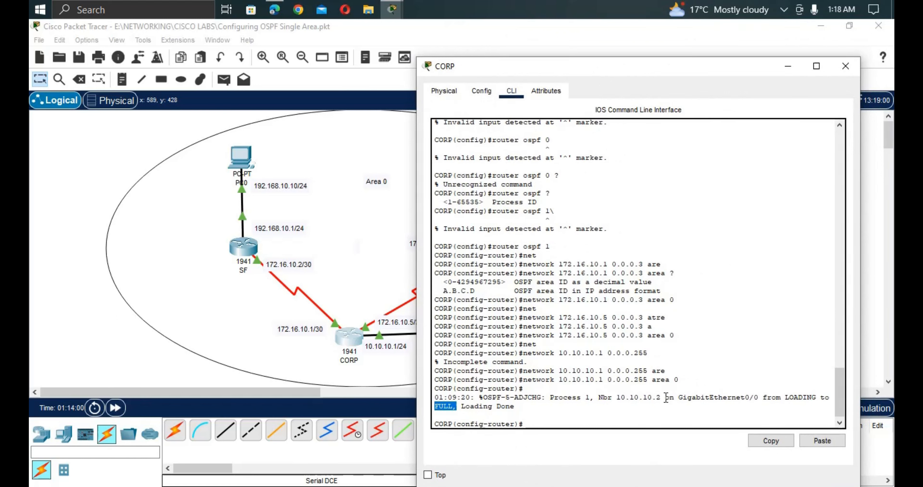
left_click_drag(665, 397, 618, 400)
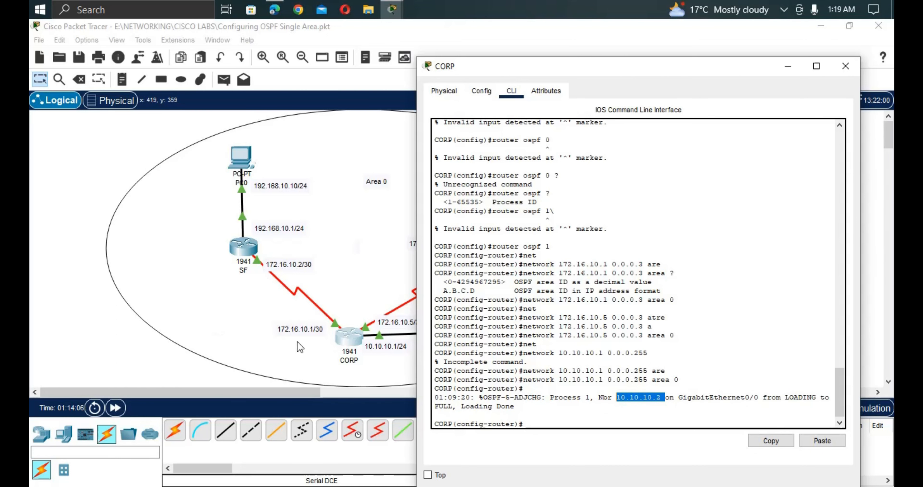
left_click(351, 373)
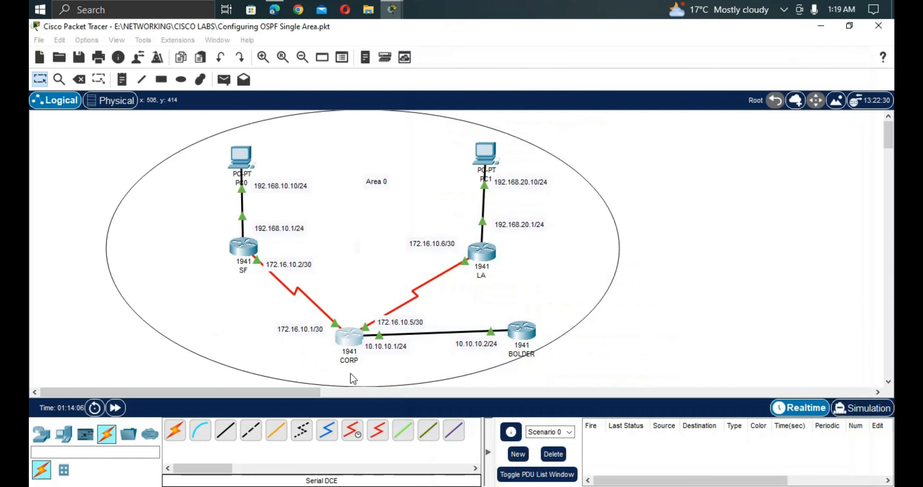
left_click(525, 335)
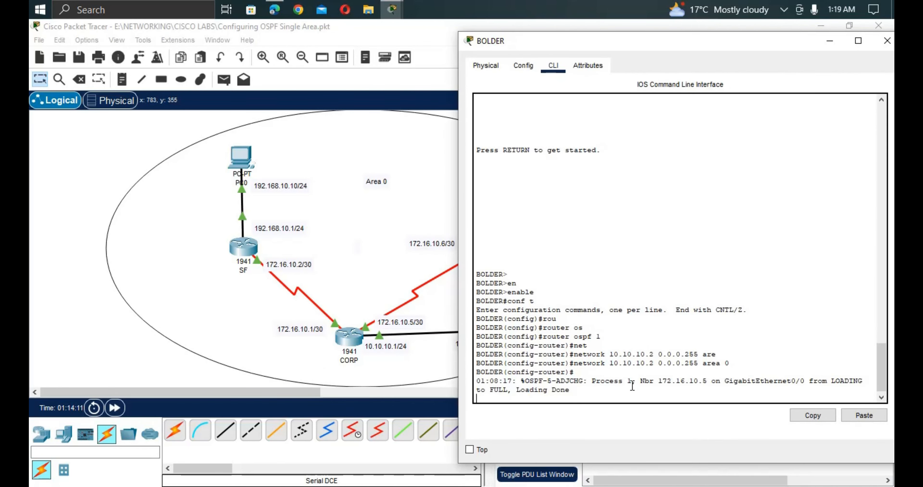
left_click_drag(631, 381, 573, 381)
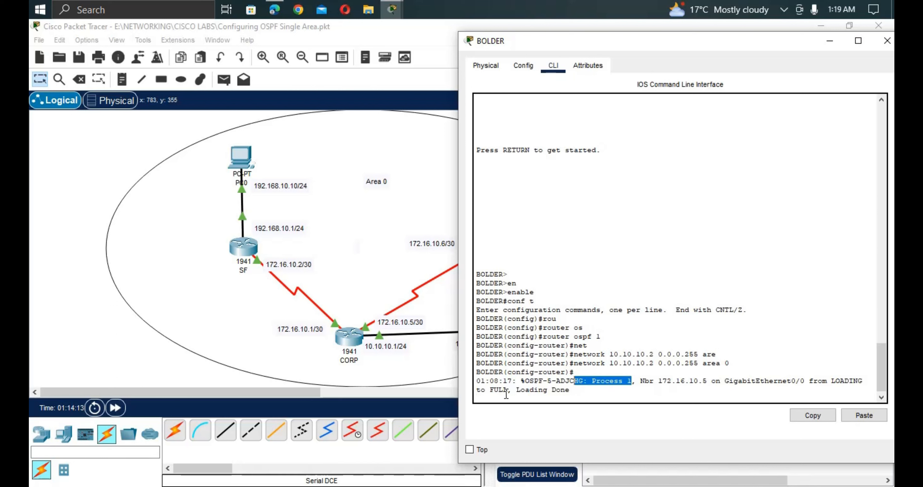
left_click_drag(508, 390, 454, 392)
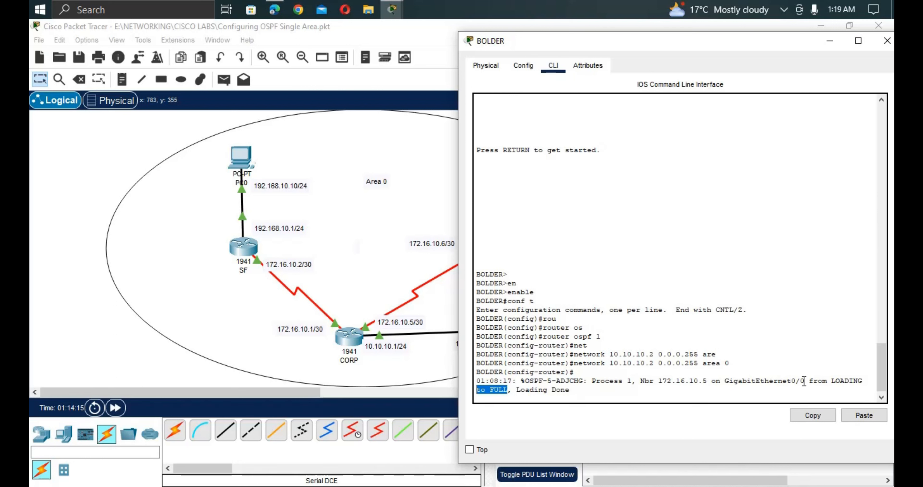
left_click_drag(710, 381, 643, 384)
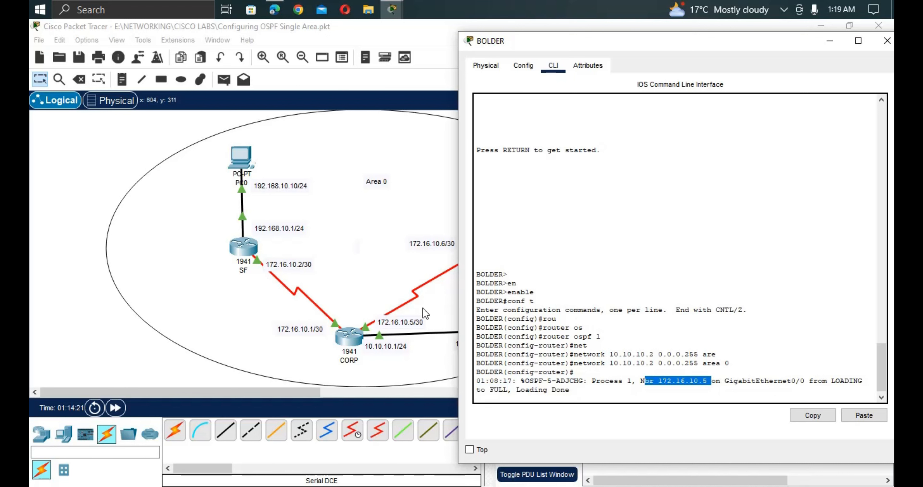
left_click(335, 331)
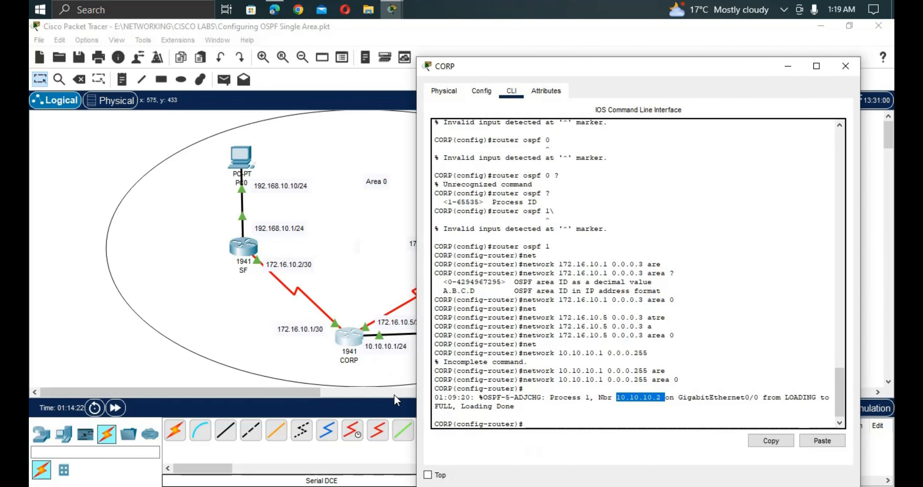
Open SF's console and enter global configuration mode.
left_click(240, 255)
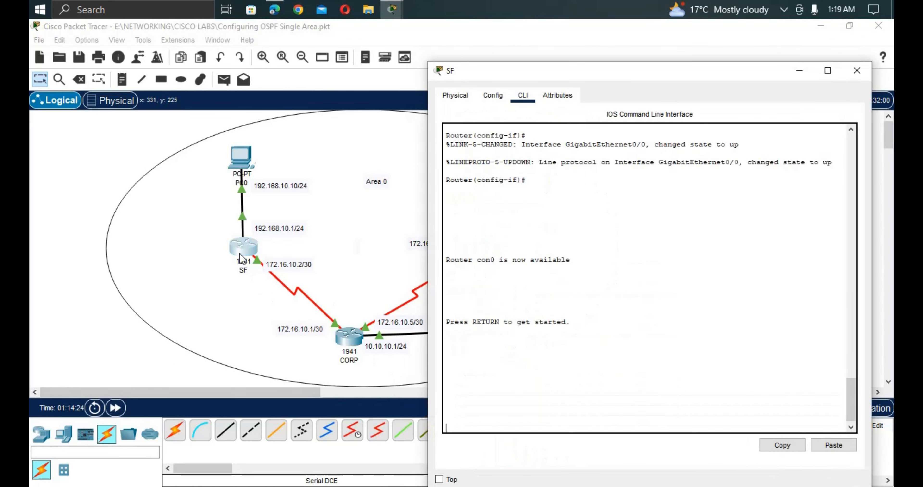
key("Return")
key("Return")
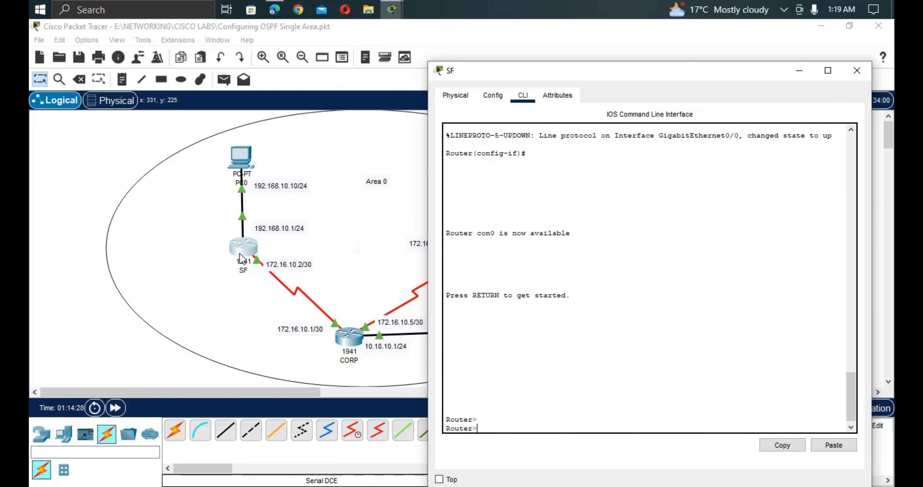
type("ena")
key("Tab")
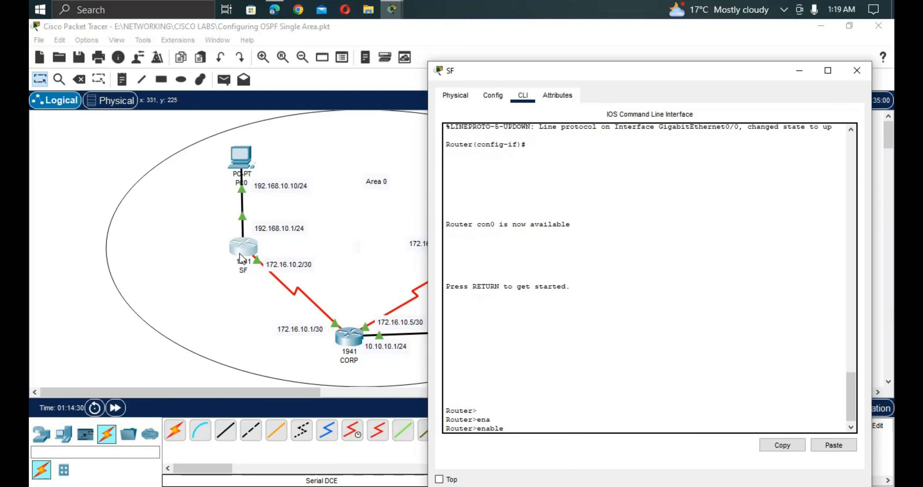
key("Return")
type("cp")
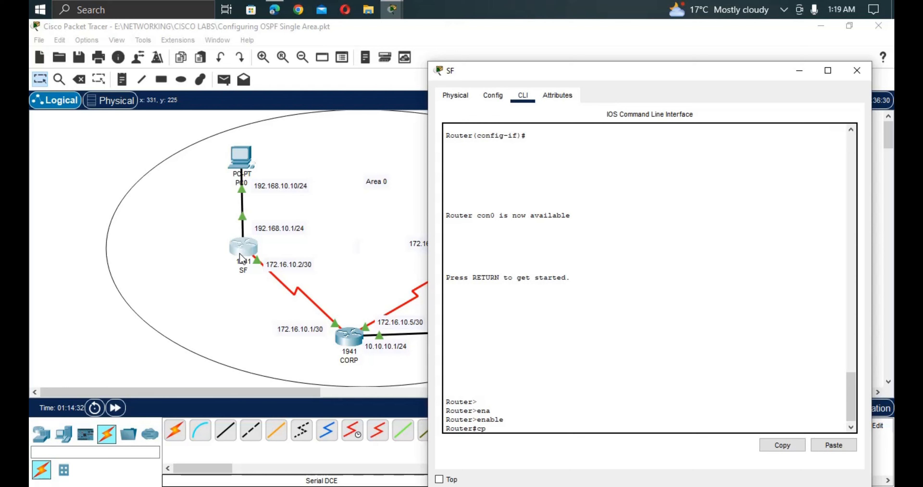
key("BackSpace")
type("onfi")
key("Tab")
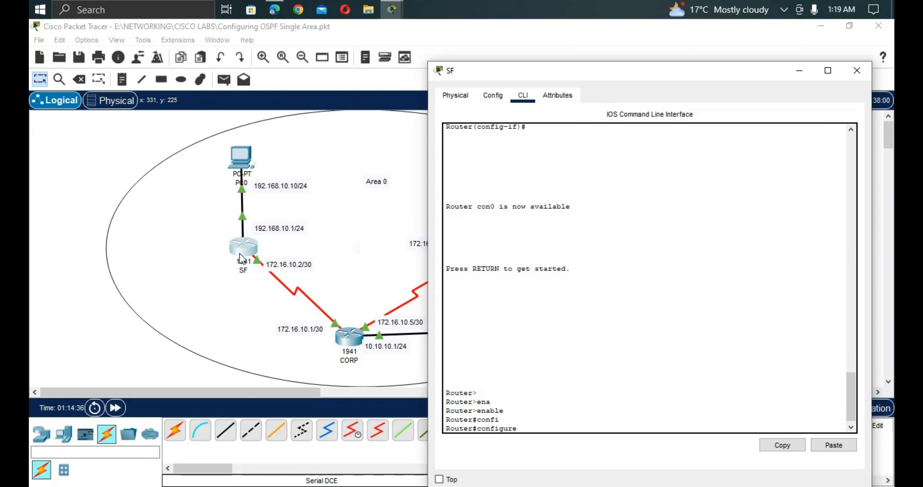
key("Return")
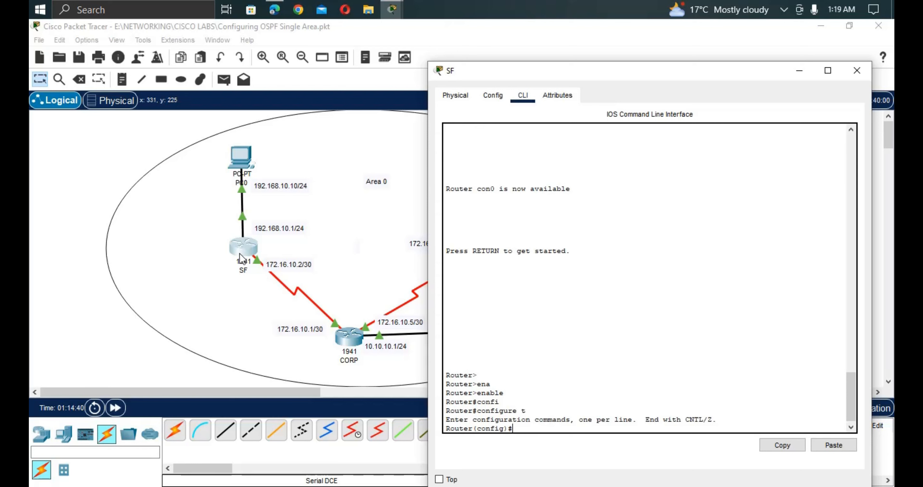
Start OSPF process 1 on SF with router ospf 1.
type("rou")
key("Tab")
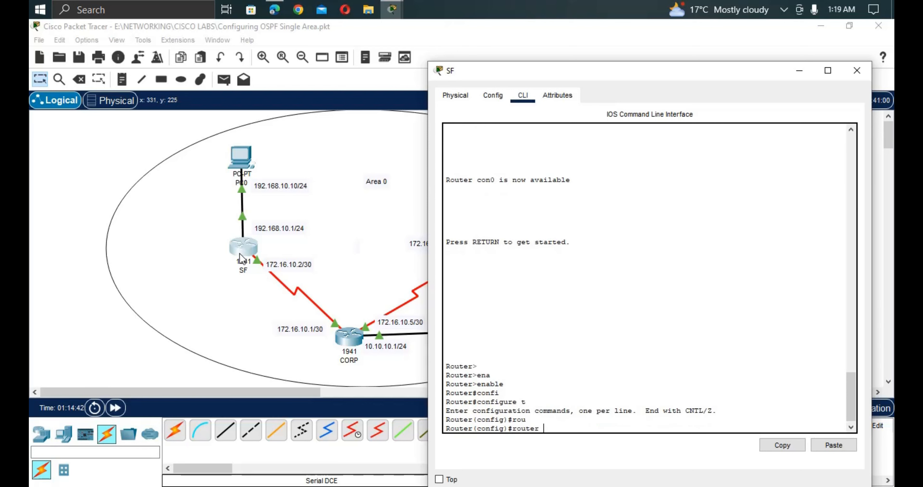
type("os")
key("Tab")
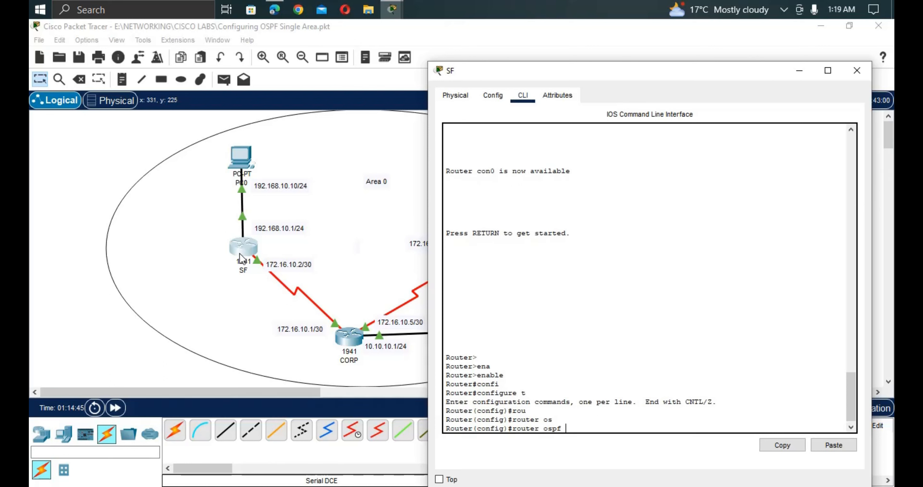
type("1")
key("Return")
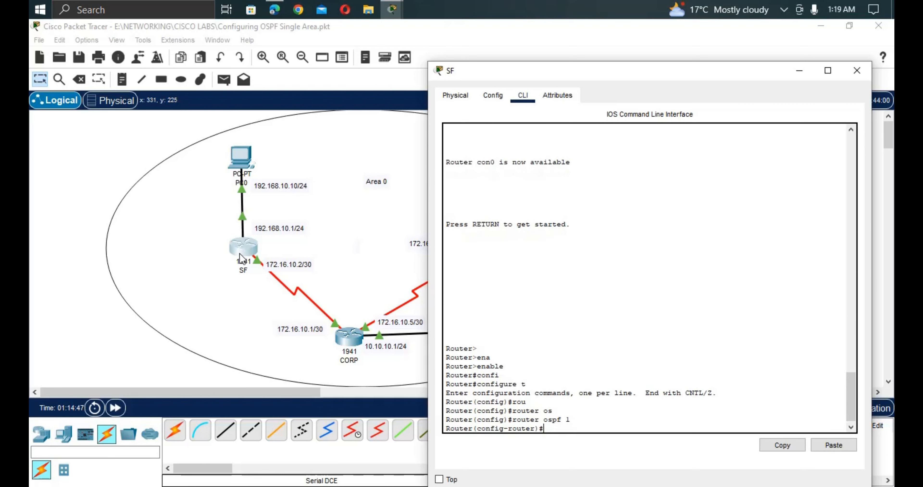
Advertise 192.168.10.1 and 172.16.10.2 with wildcard 0.0.0.255 in area 0.
type("net")
key("Tab")
type("1")
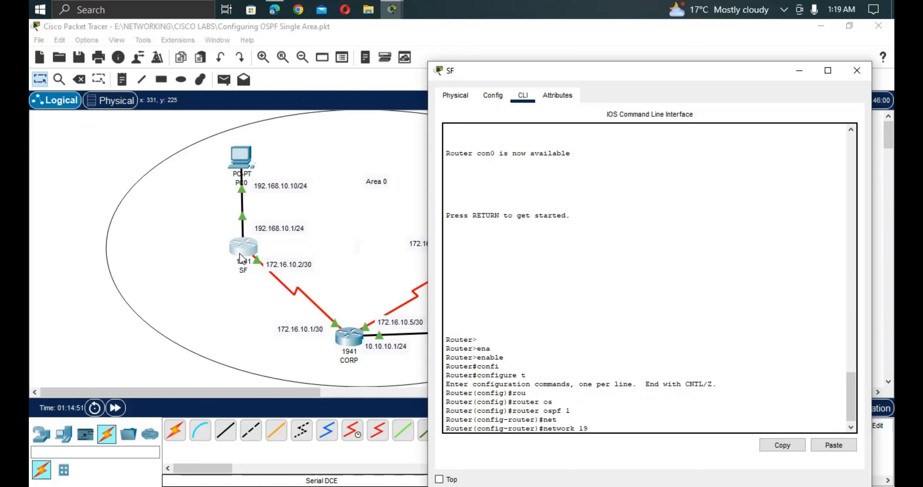
type("92.168.10.1 0.0.0.255 are")
key("Tab")
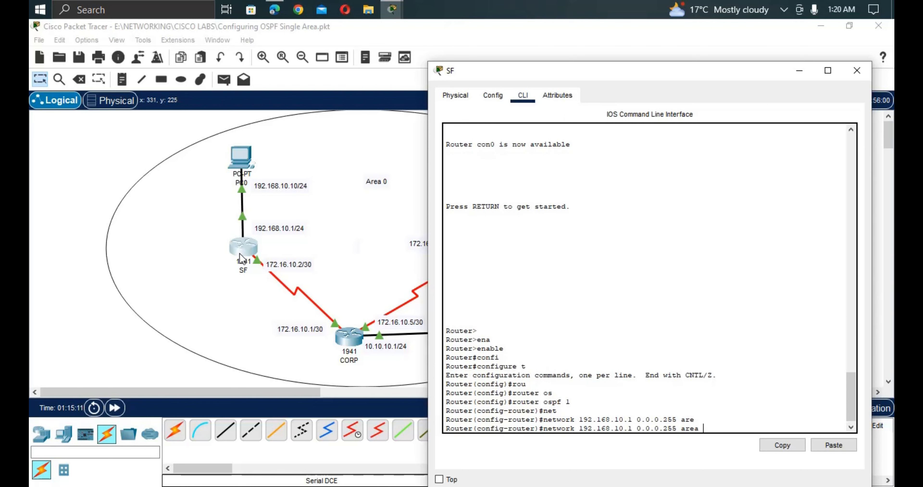
type("0")
key("Return")
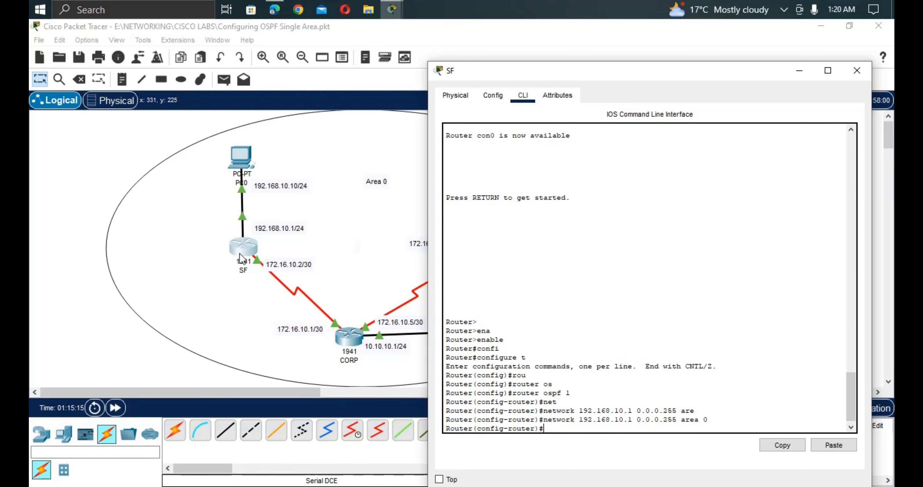
type("net")
key("Tab")
type("18")
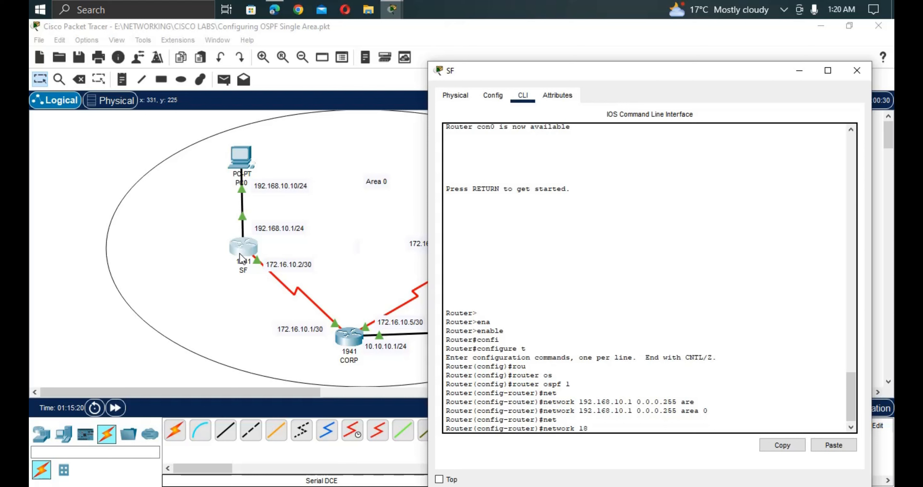
key("BackSpace")
type("72.16.10.2 0.0.0.255 are")
key("Tab")
key("Return")
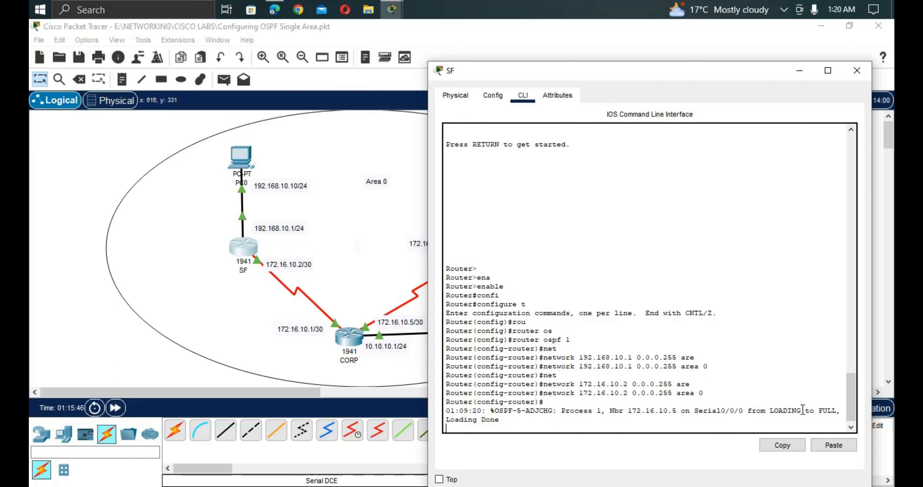
Confirm the LOADING-to-FULL adjacency with neighbour 172.16.10.5, then close SF's window.
left_click_drag(769, 412, 820, 418)
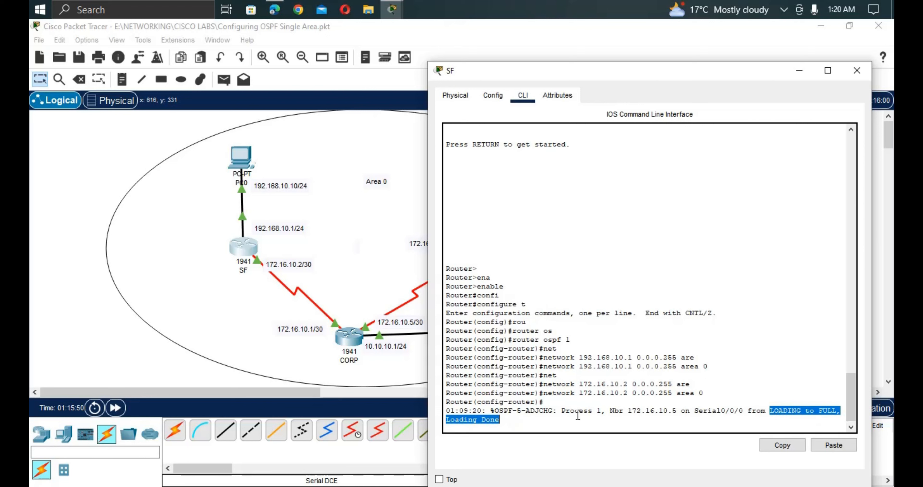
left_click_drag(610, 412, 678, 414)
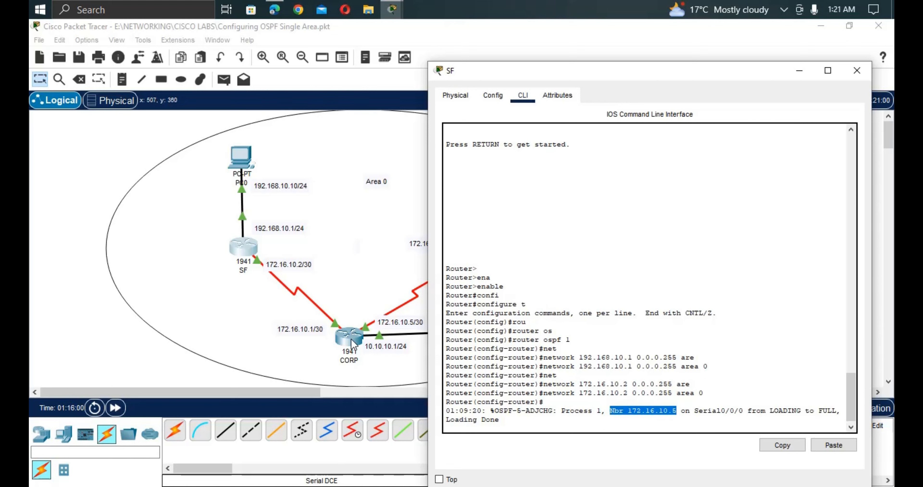
left_click(358, 295)
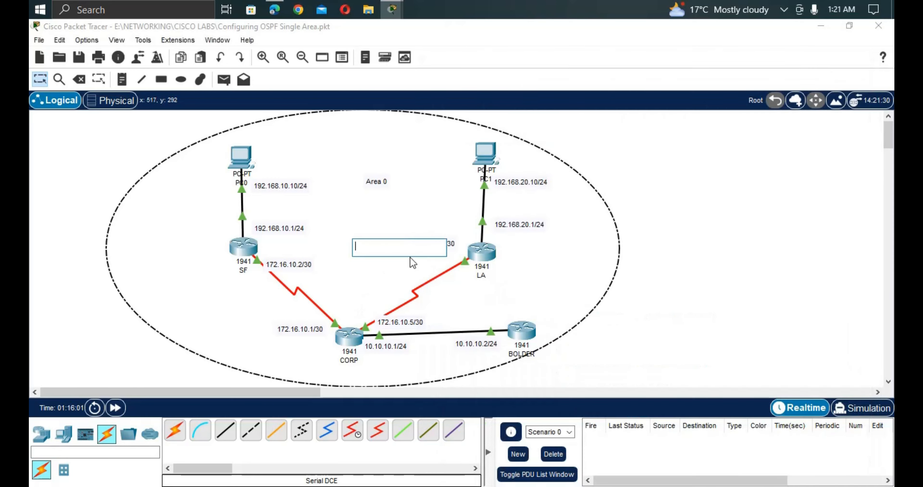
On LA's console, leave interface mode and start OSPF process 1.
left_click(482, 258)
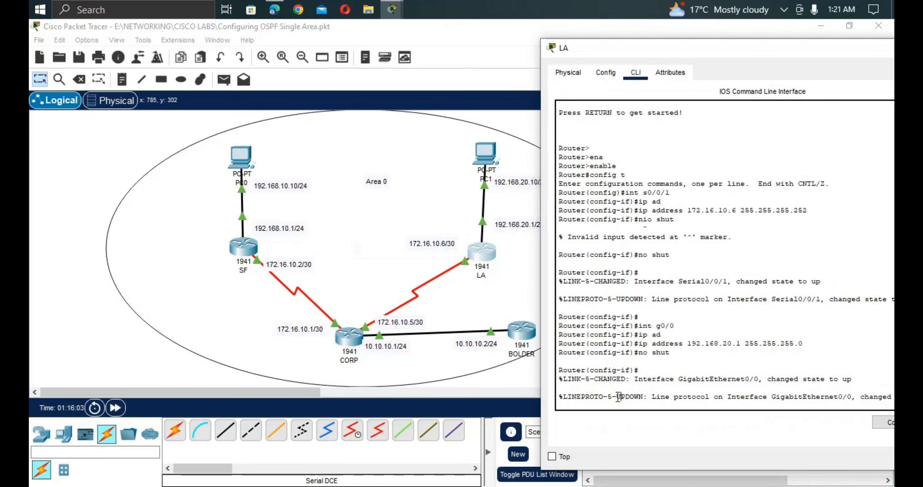
key("Return")
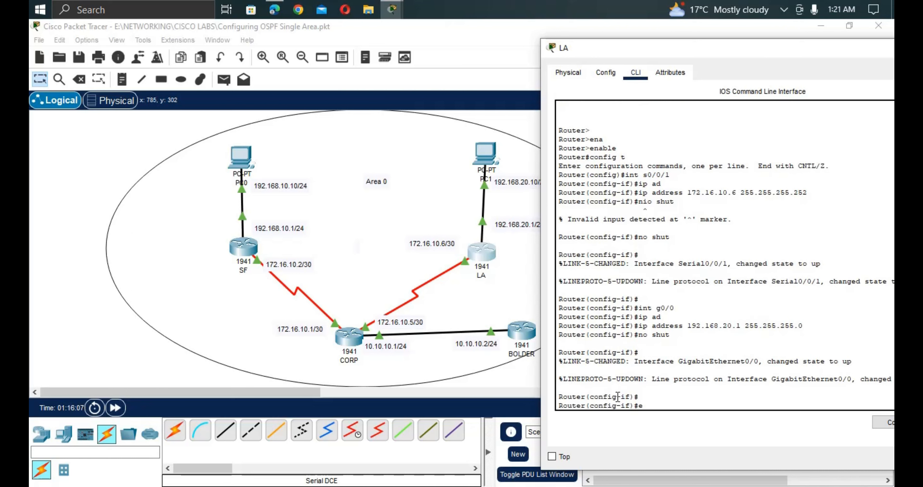
type("exi")
key("Return")
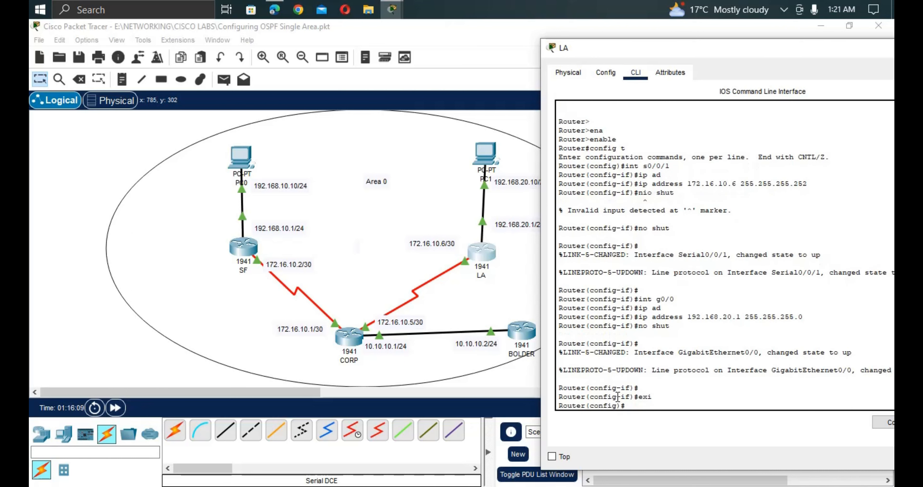
type("rou")
key("Tab")
type("o")
key("Tab")
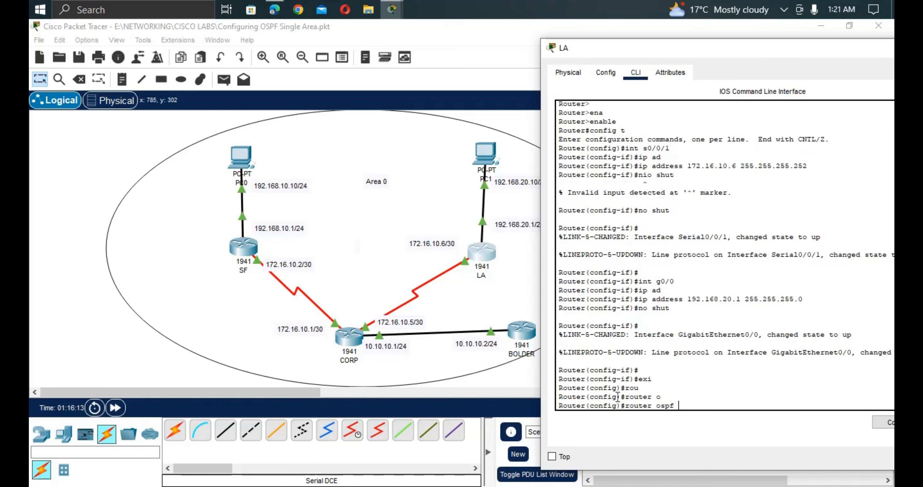
type("1")
key("Return")
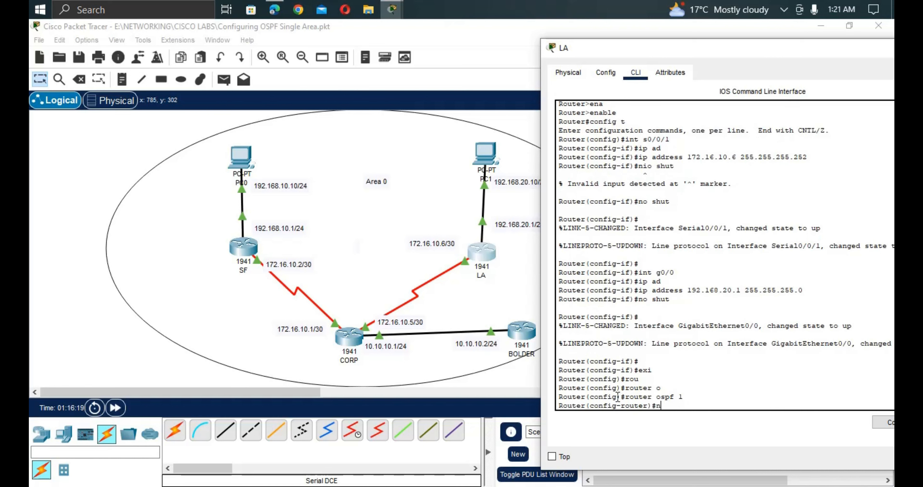
Advertise LA's 192.168.20.1 network with wildcard 0.0.0.255 in area 0.
type("ne")
key("Tab")
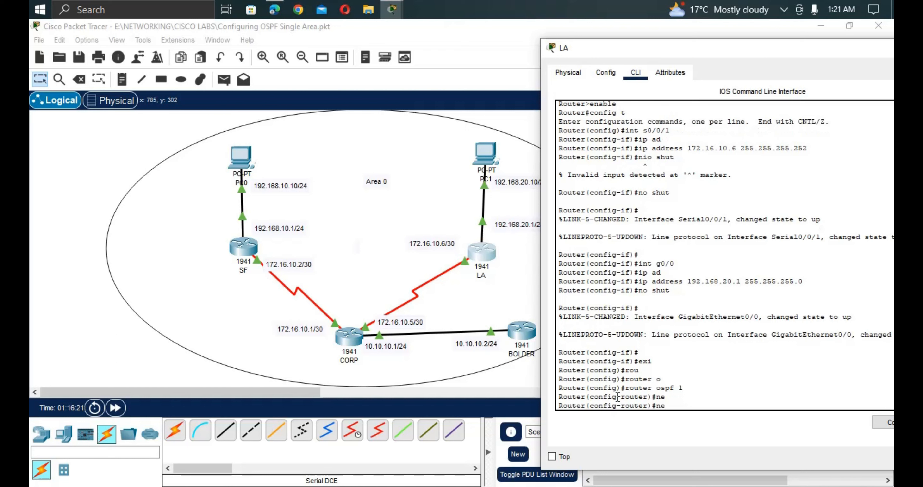
type("t")
key("Tab")
type("1")
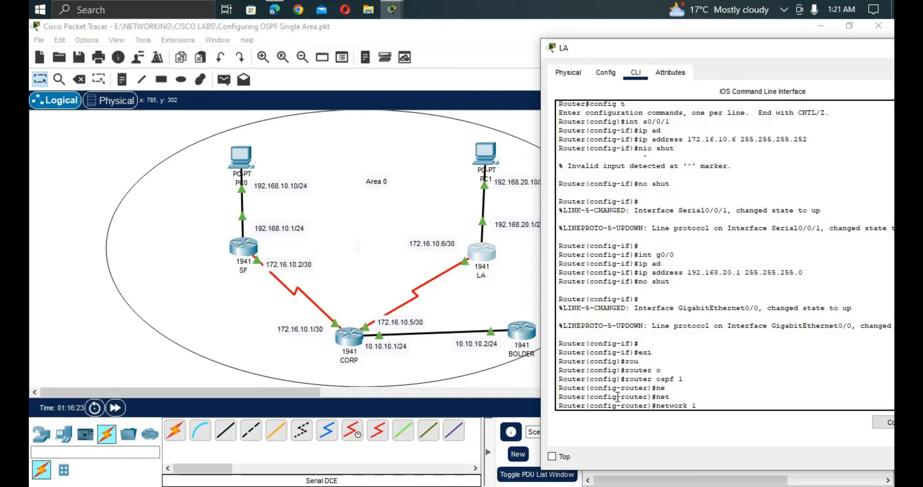
type("92")
type(".168.20.1 0.0.0.255")
key("Return")
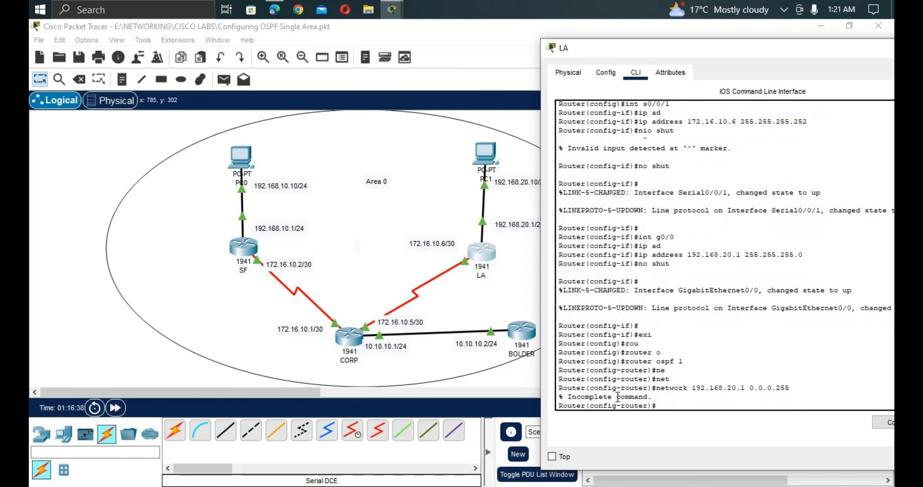
key("Up")
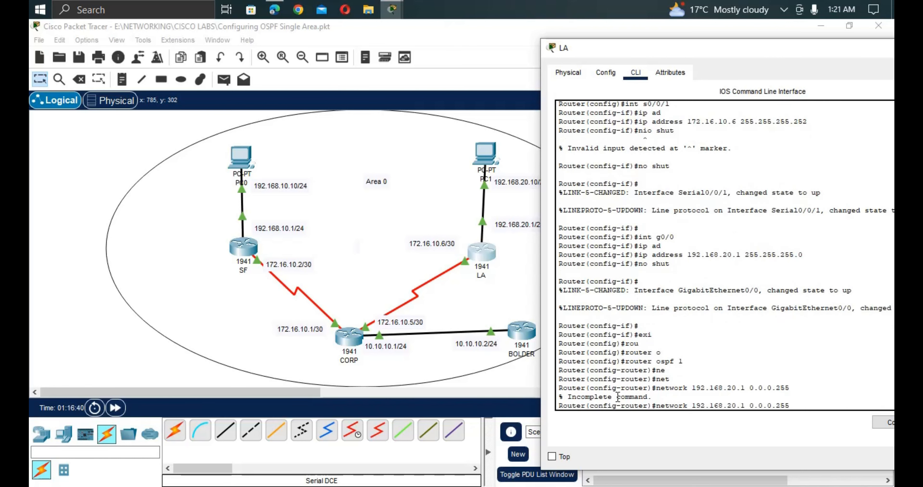
type("are")
key("Tab")
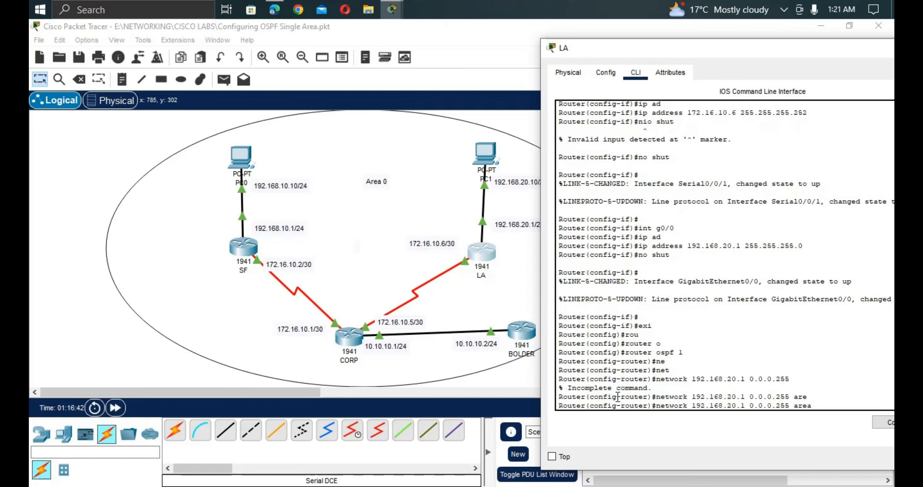
type("0")
key("Return")
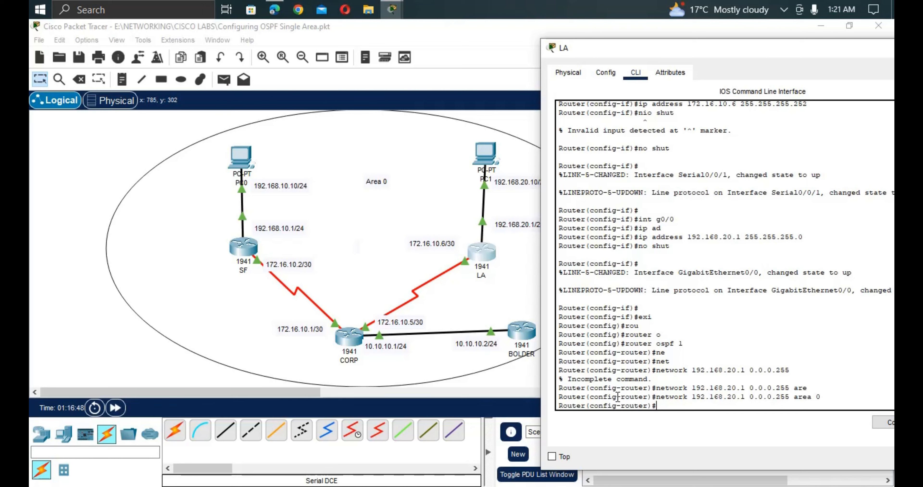
Advertise LA's 172.16.10.6 serial network with wildcard 0.0.0.3 in area 0.
type("net")
key("Tab")
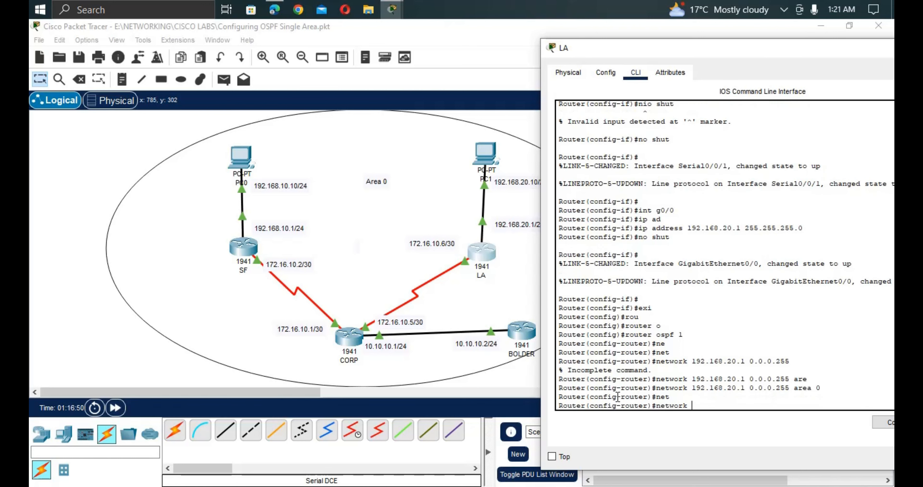
type("172.16.10.6")
type("0.6 0.0.0.3 are")
key("Tab")
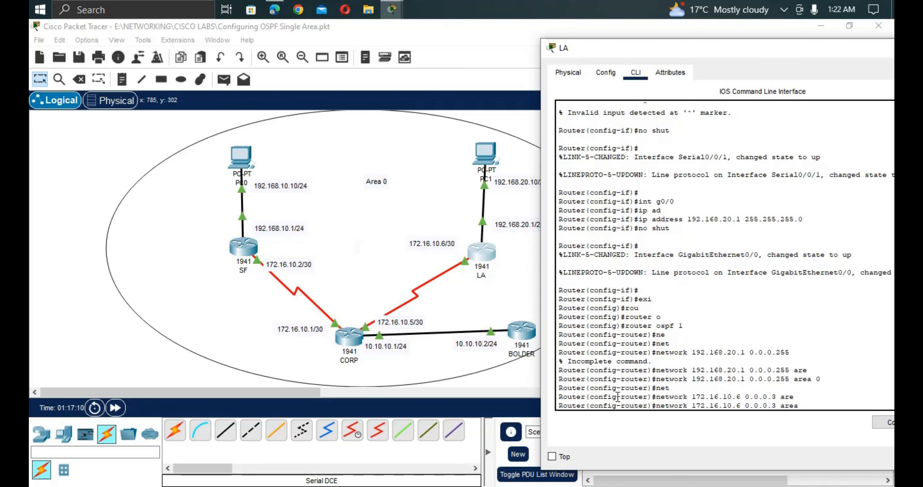
type("0")
key("Return")
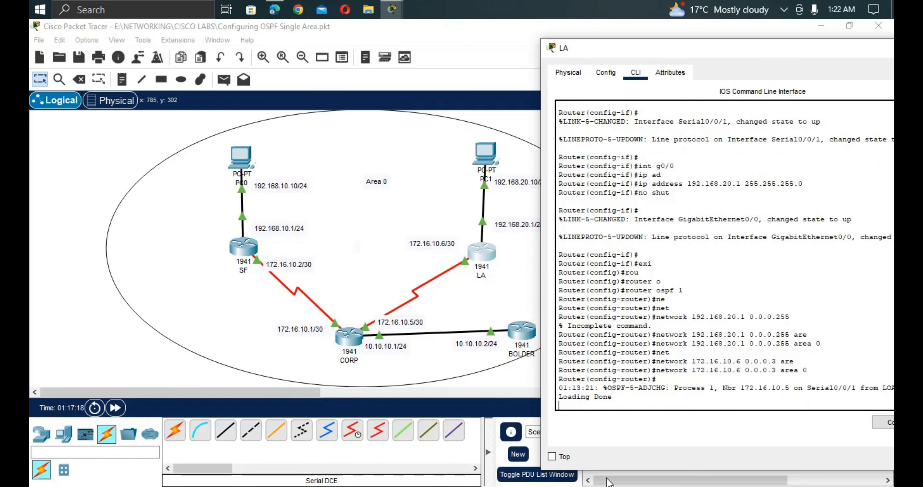
left_click_drag(622, 486, 644, 483)
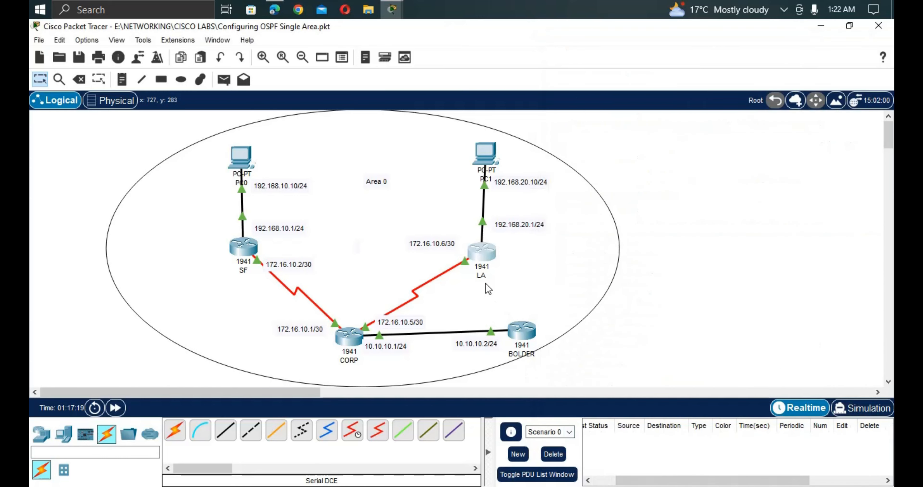
left_click(480, 255)
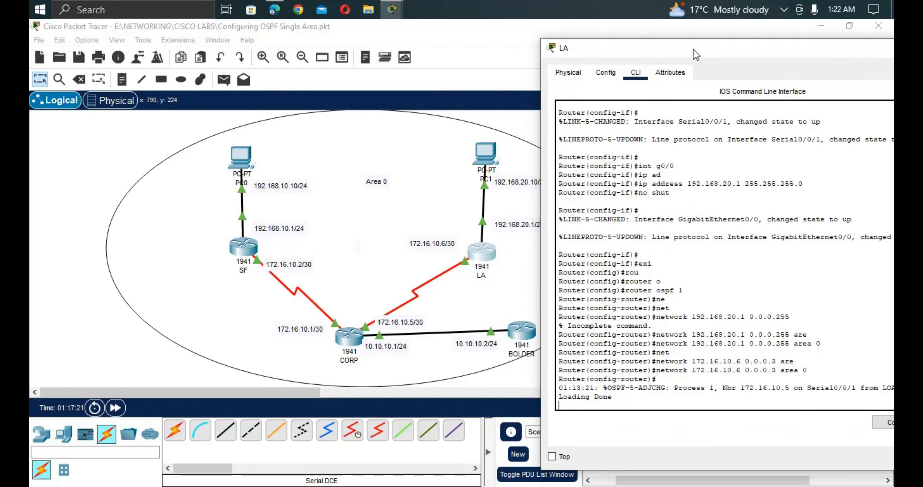
left_click_drag(677, 19, 622, 74)
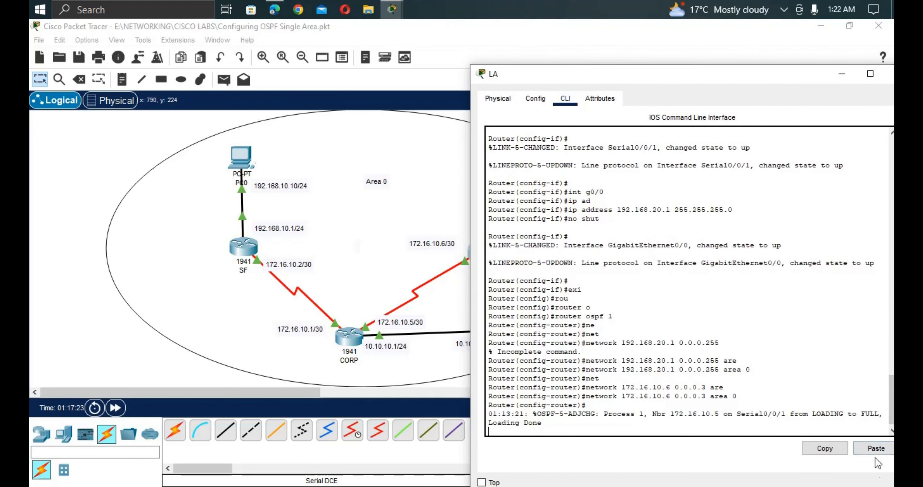
left_click_drag(879, 414, 808, 414)
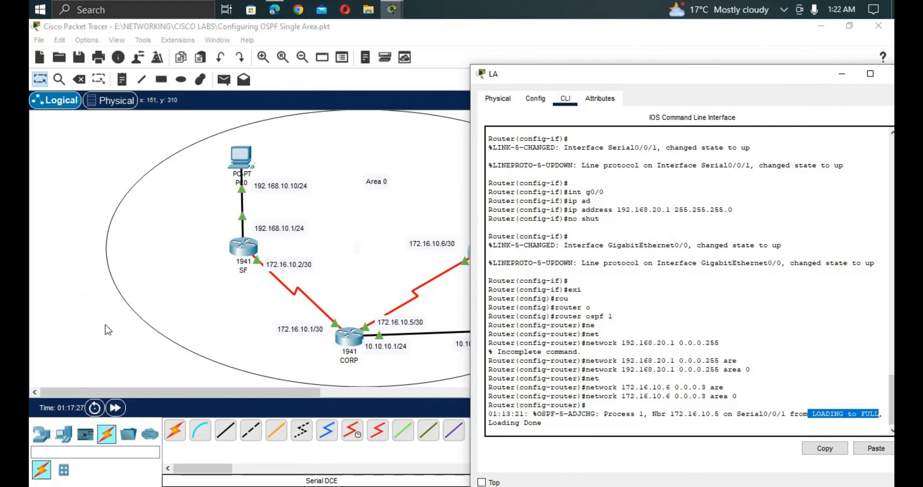
left_click(102, 331)
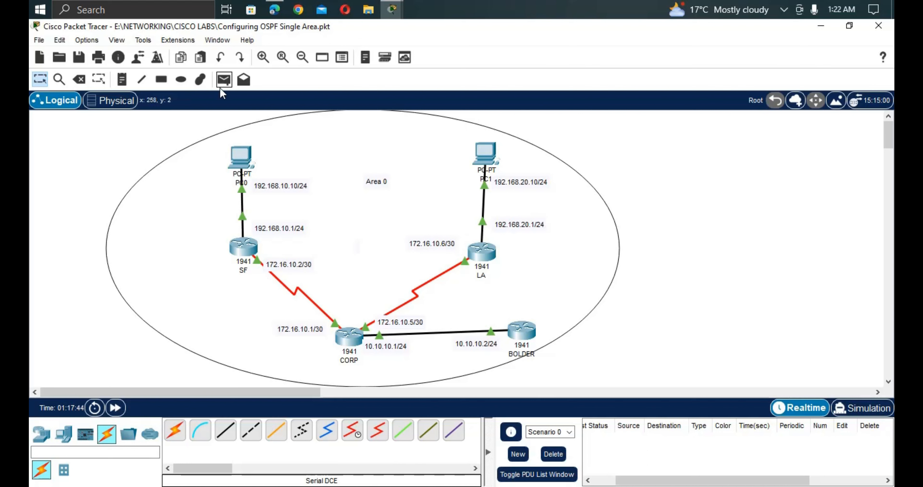
Add simple PDU pings from PC0 to PC1 and to BOLDER.
left_click(224, 79)
left_click(241, 158)
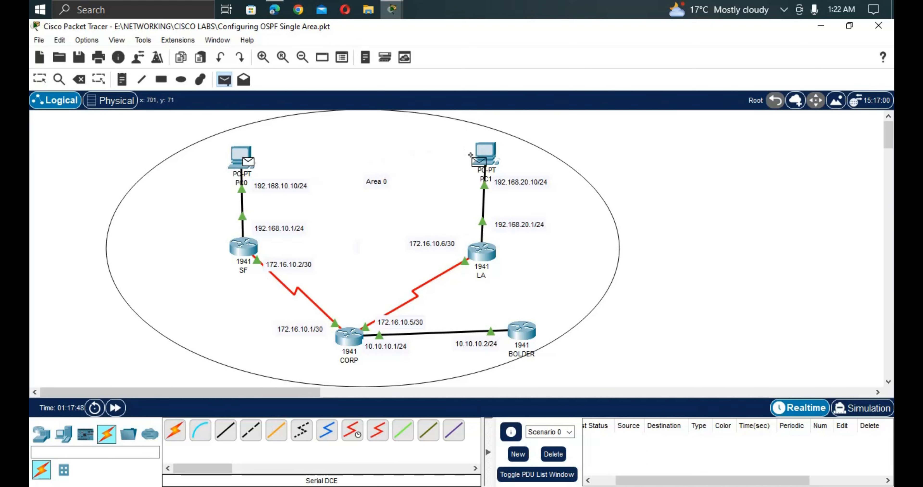
left_click(478, 147)
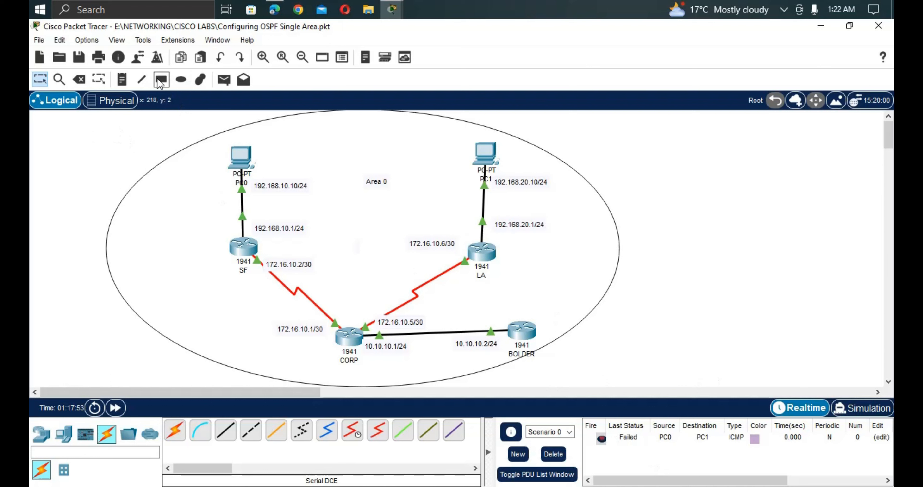
left_click(224, 79)
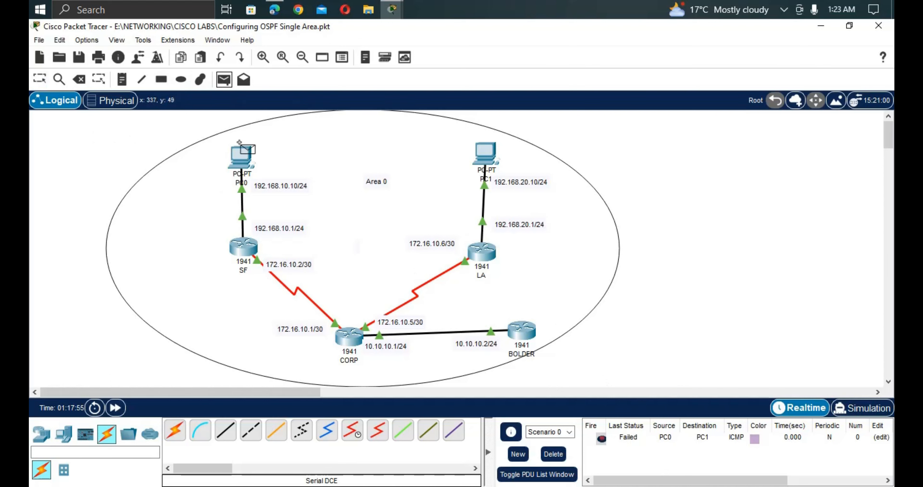
left_click(242, 156)
left_click(521, 330)
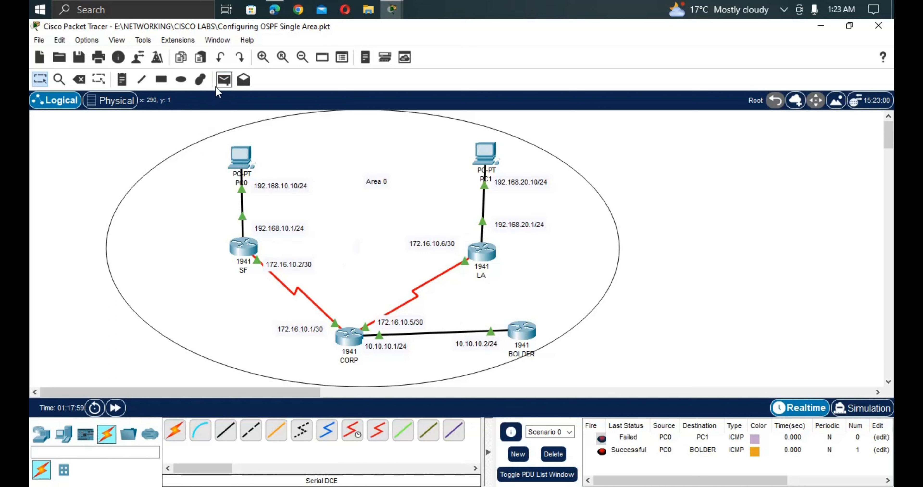
Add simple PDU pings from PC0 to routers SF, CORP and LA.
left_click(224, 79)
left_click(242, 157)
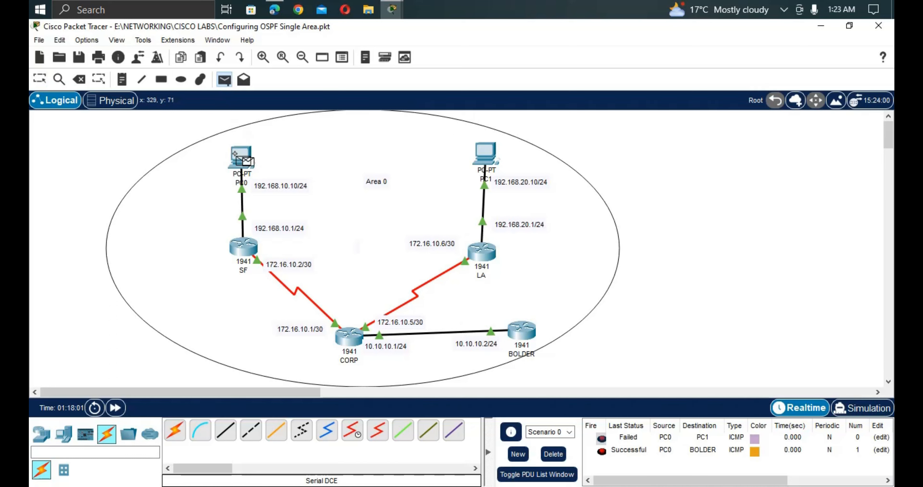
left_click(239, 239)
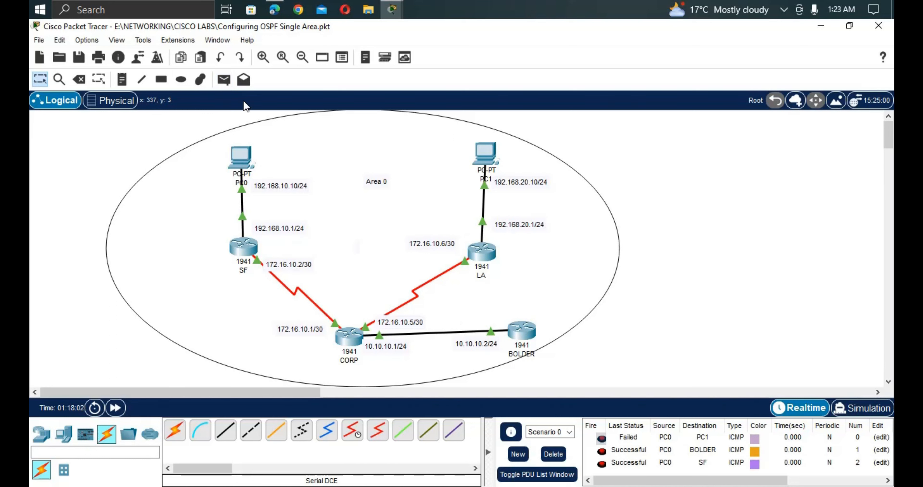
left_click(224, 80)
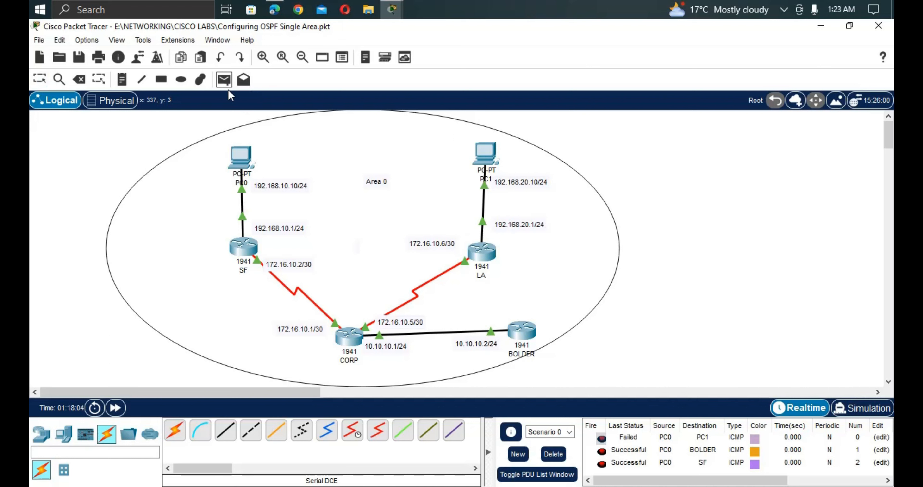
left_click(242, 158)
left_click(327, 336)
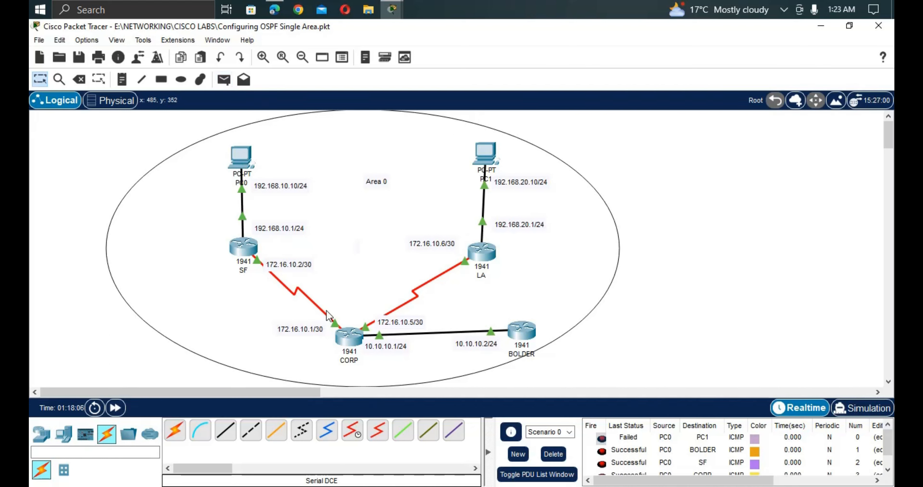
left_click(223, 81)
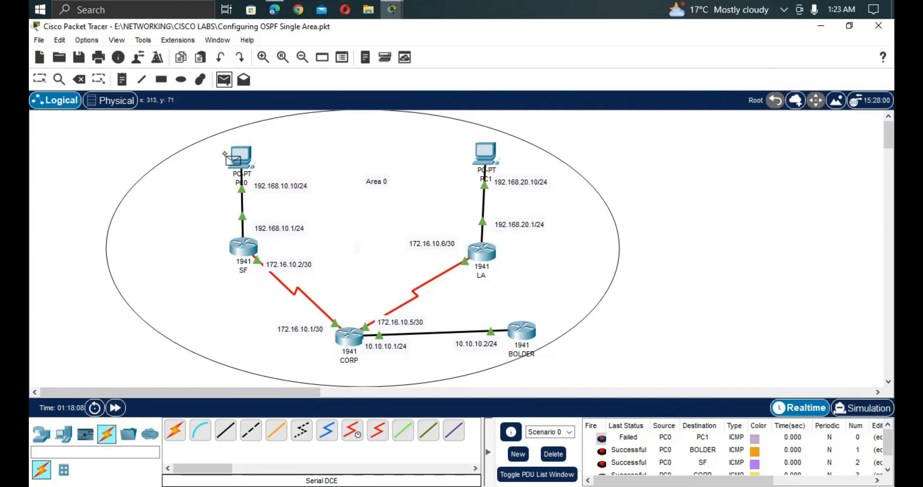
left_click(241, 157)
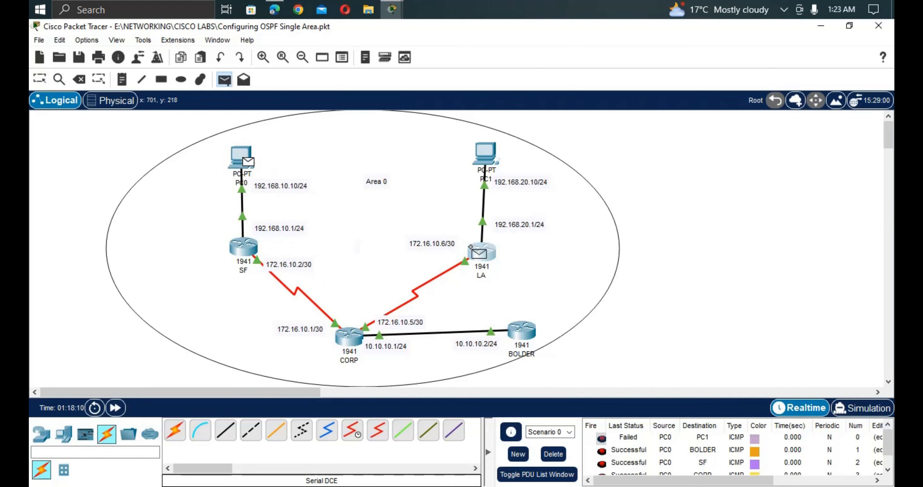
left_click(481, 252)
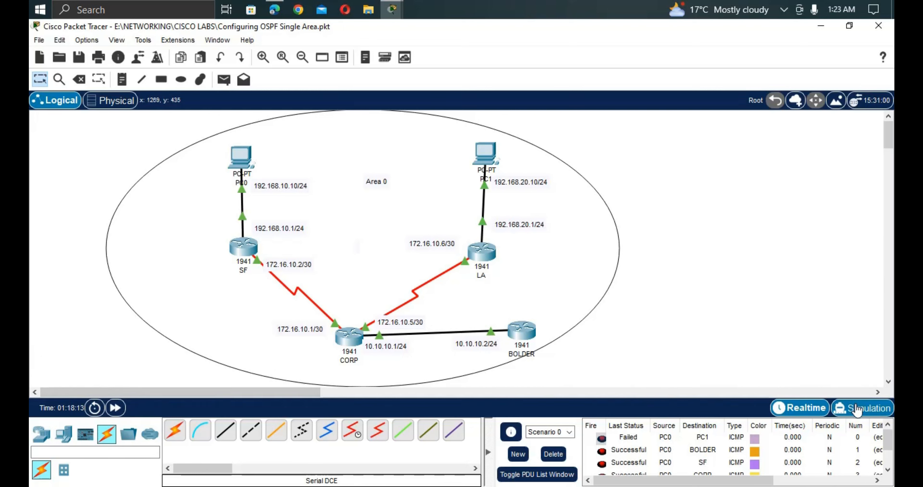
Switch to Simulation mode and play the queued test pings.
left_click(845, 408)
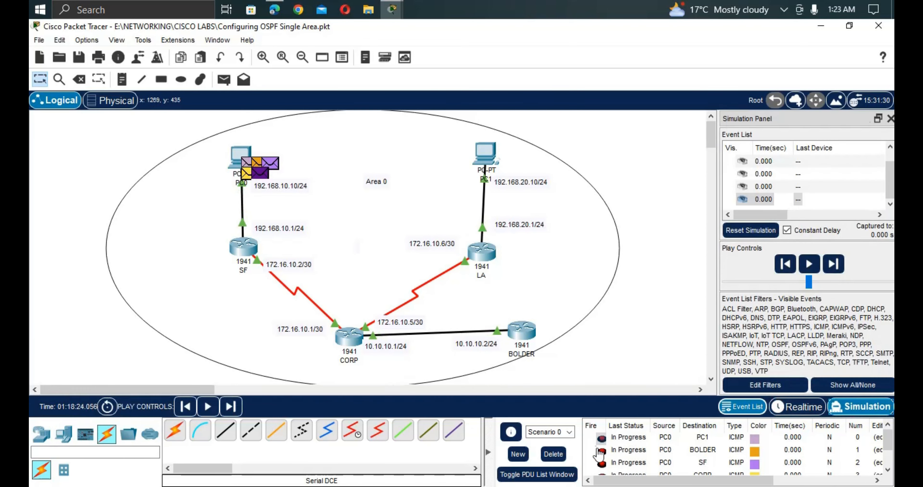
left_click_drag(648, 483, 662, 485)
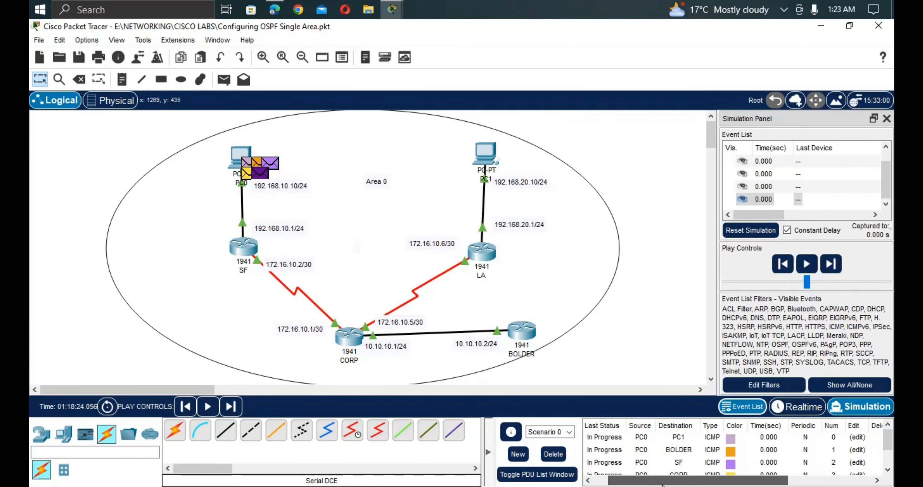
scroll(670, 463, "down", 1)
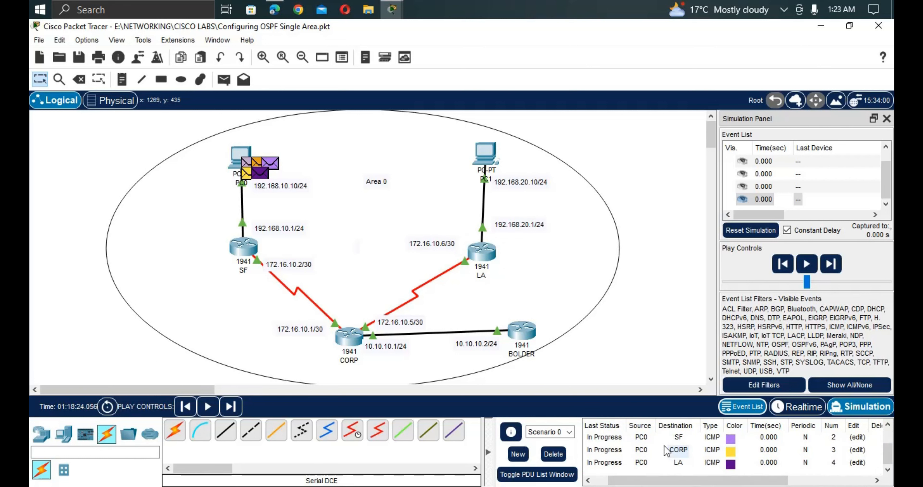
scroll(670, 465, "up", 1)
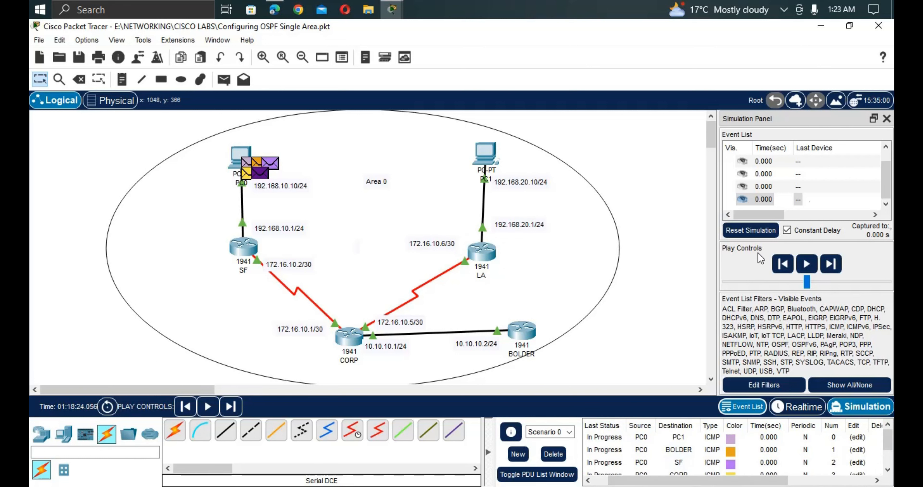
left_click(813, 264)
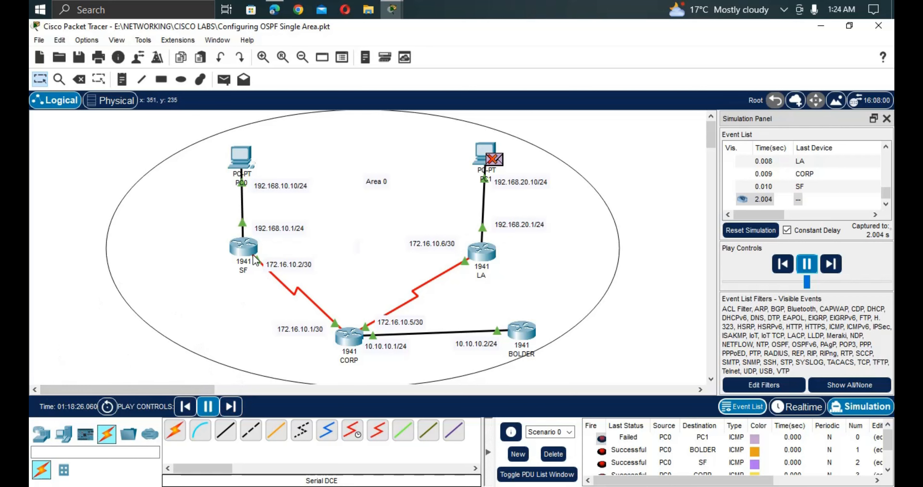
Check PC0's IP configuration, close it, and return to Realtime mode.
left_click(241, 158)
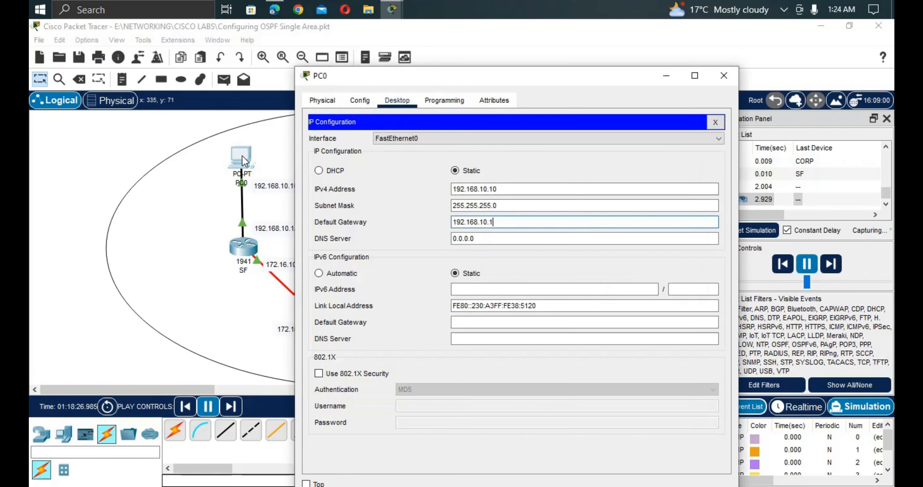
left_click_drag(413, 78, 603, 95)
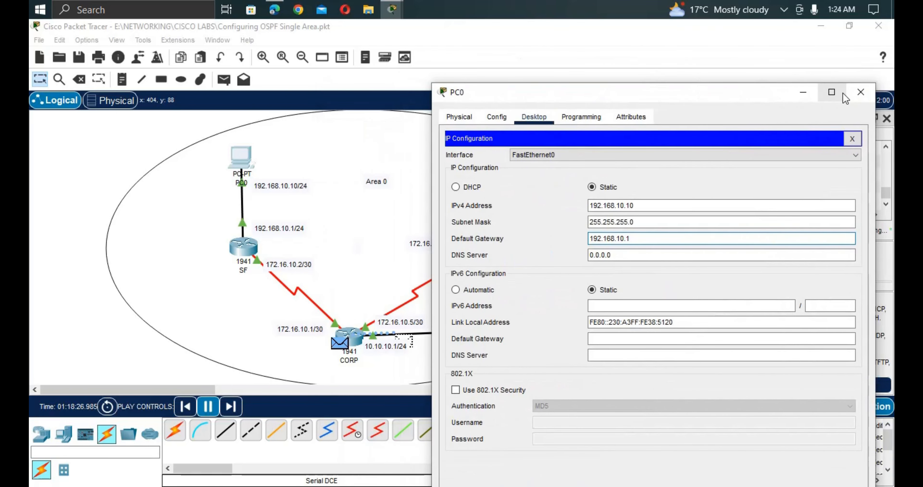
left_click(856, 95)
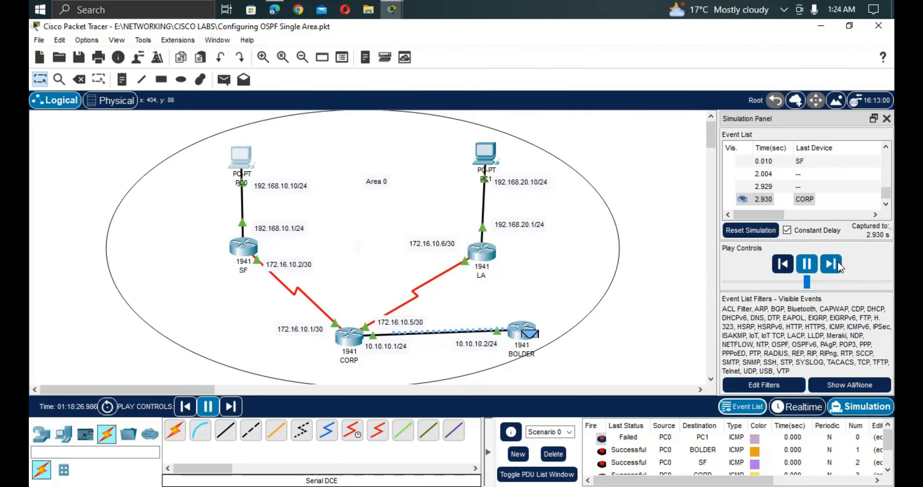
left_click(792, 407)
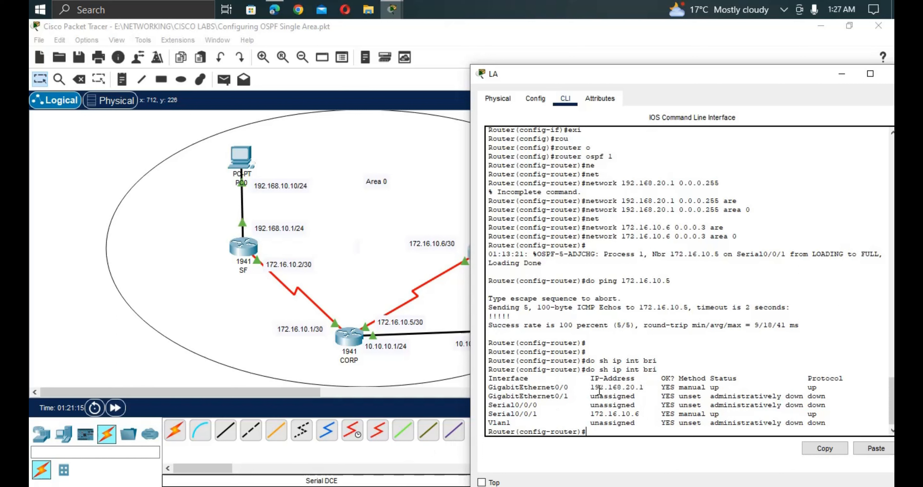
Highlight LA's GigabitEthernet0/0, Serial0/0/1 and Vlan1 interface status rows.
left_click_drag(489, 387, 818, 389)
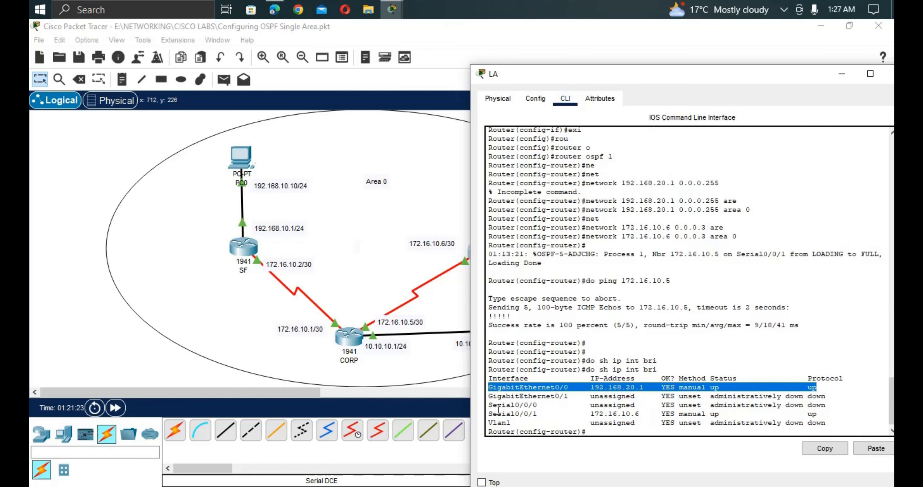
left_click(503, 418)
left_click_drag(503, 418, 615, 434)
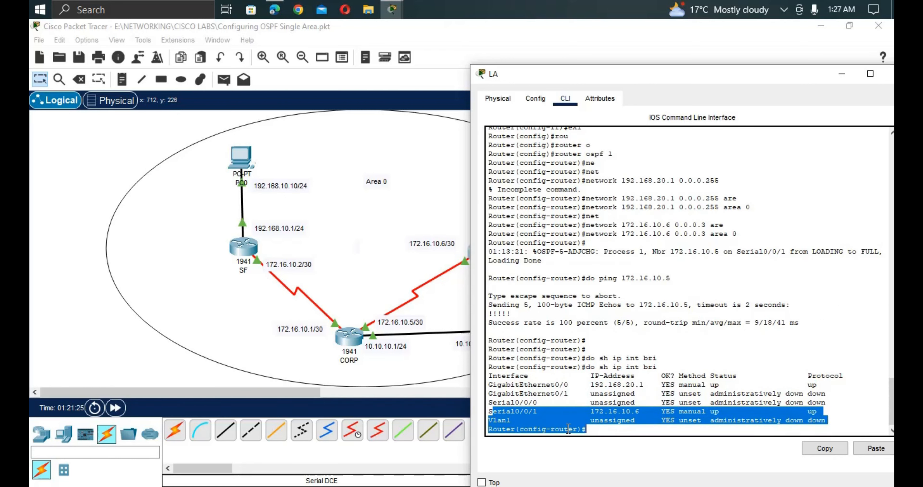
left_click(604, 435)
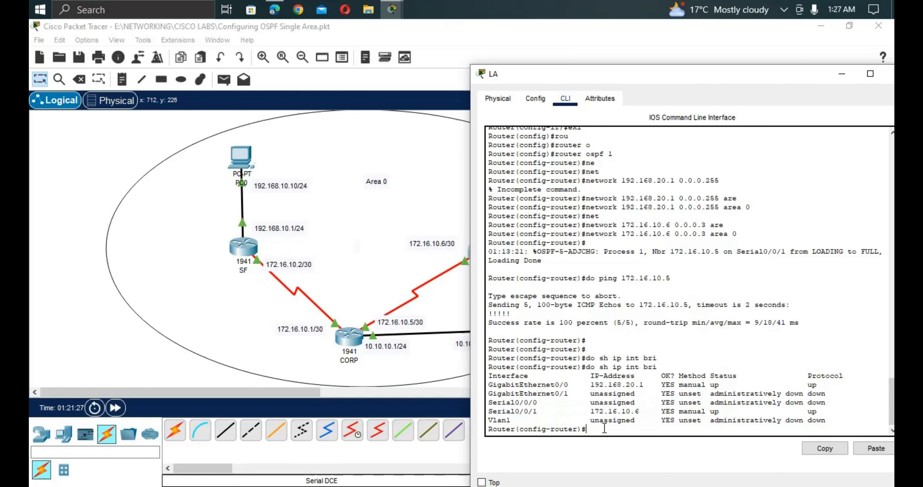
Exit OSPF and global configuration modes back to LA's privileged prompt.
key("Return")
key("Return")
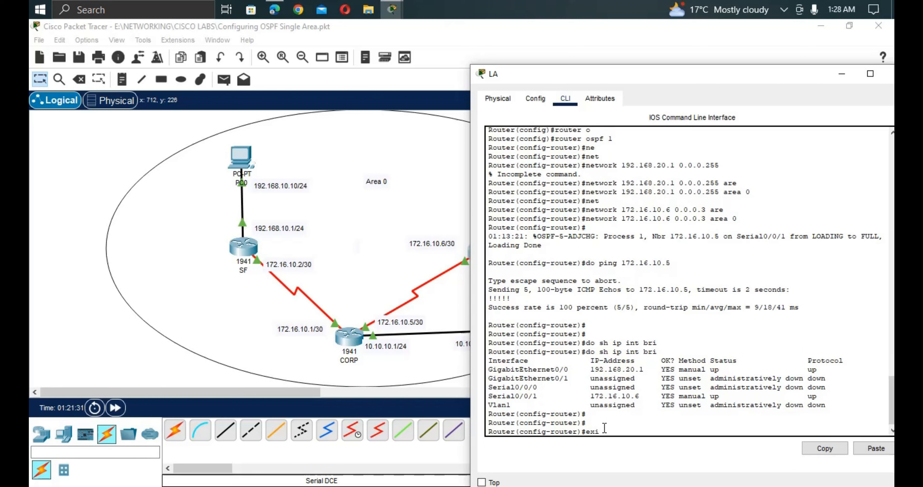
type("exit")
key("Return")
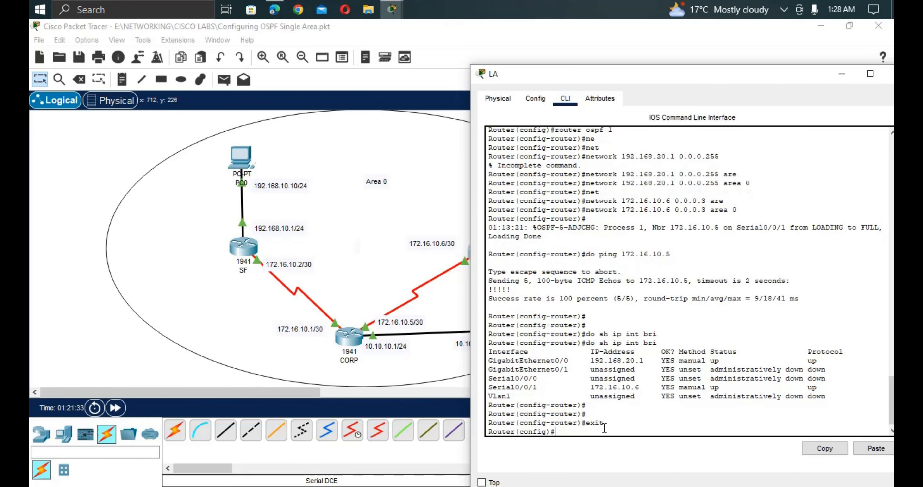
type("exi")
key("Return")
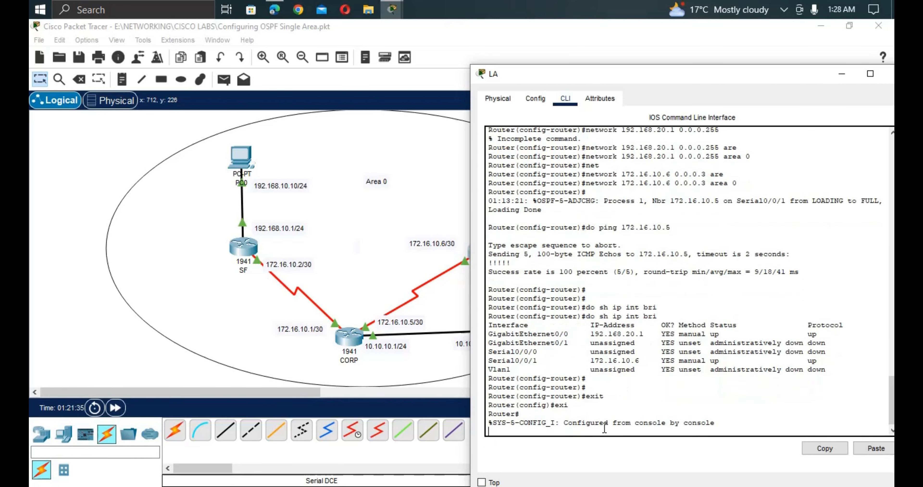
key("Return")
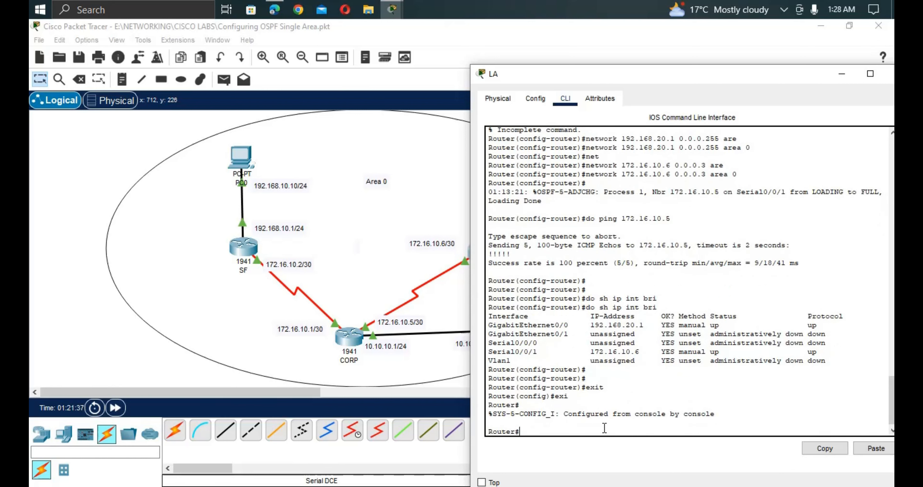
Run show ip ospf on LA and mark process ospf 1 with router ID 192.168.20.1.
type("sho w")
key("Tab")
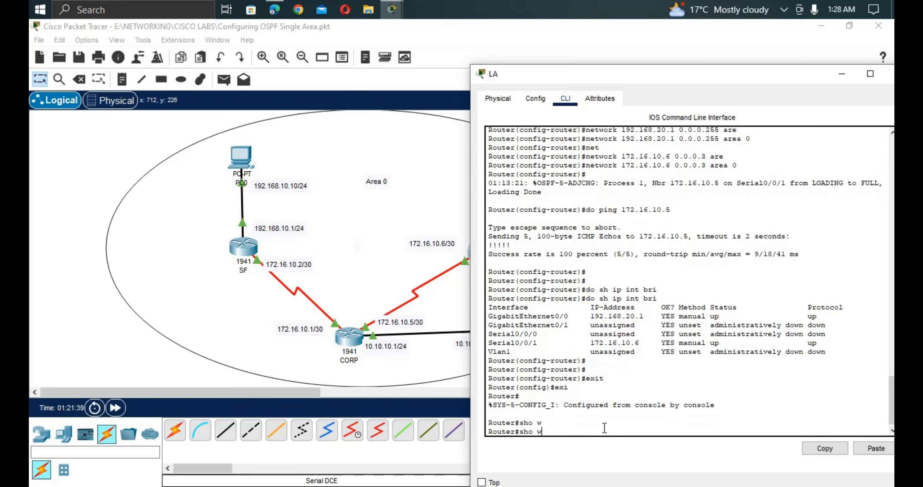
key("BackSpace")
type("ip os")
key("Tab")
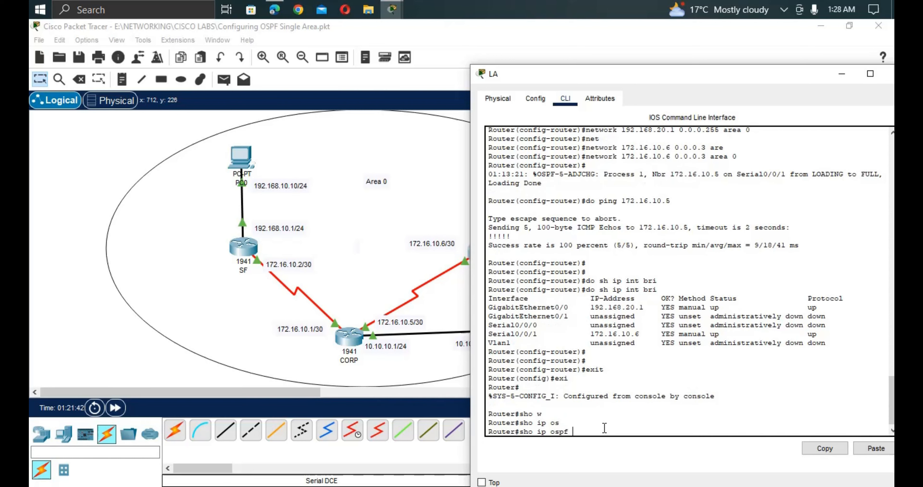
key("Return")
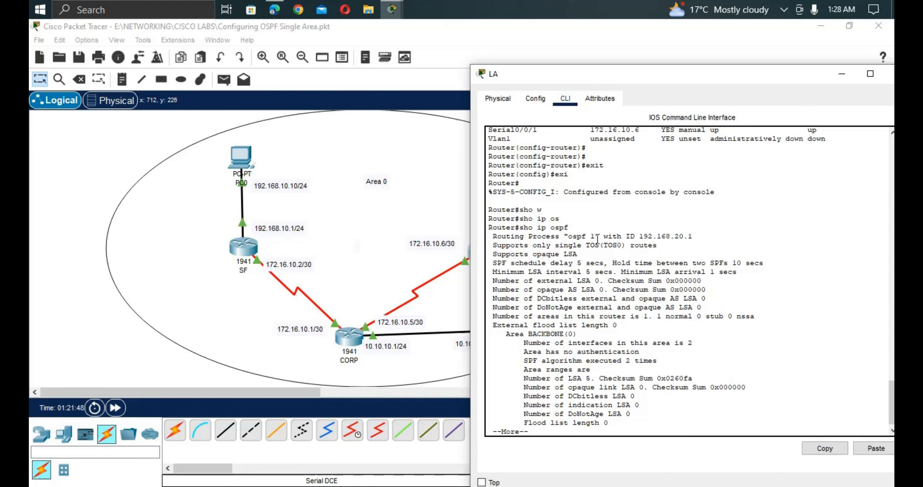
left_click_drag(597, 238, 568, 236)
left_click_drag(692, 237, 628, 240)
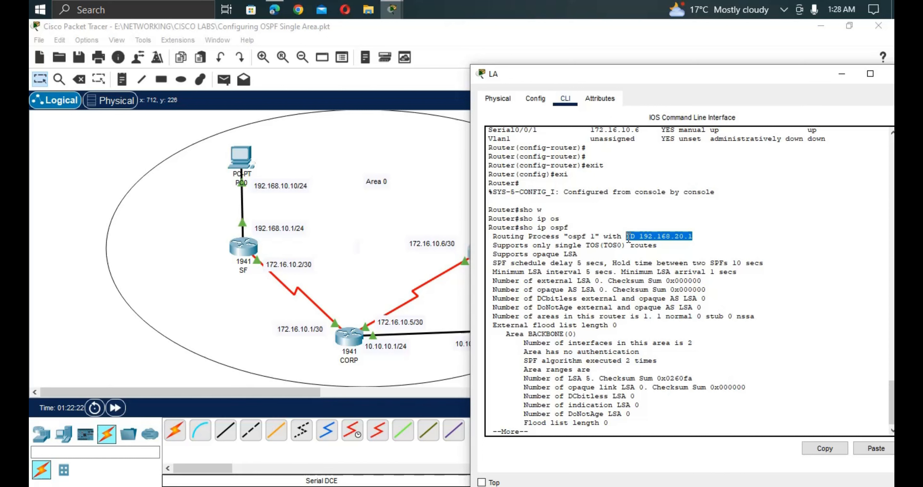
key("Return")
key("Return")
key("Return")
key("Return")
key("Return")
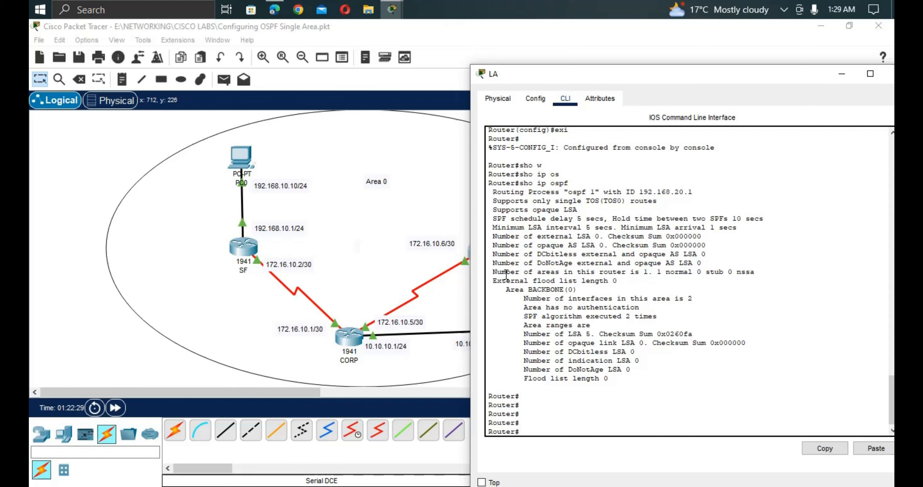
Run show ip ospf database on LA.
type("do")
key("BackSpace")
key("BackSpace")
type("sh")
key("Tab")
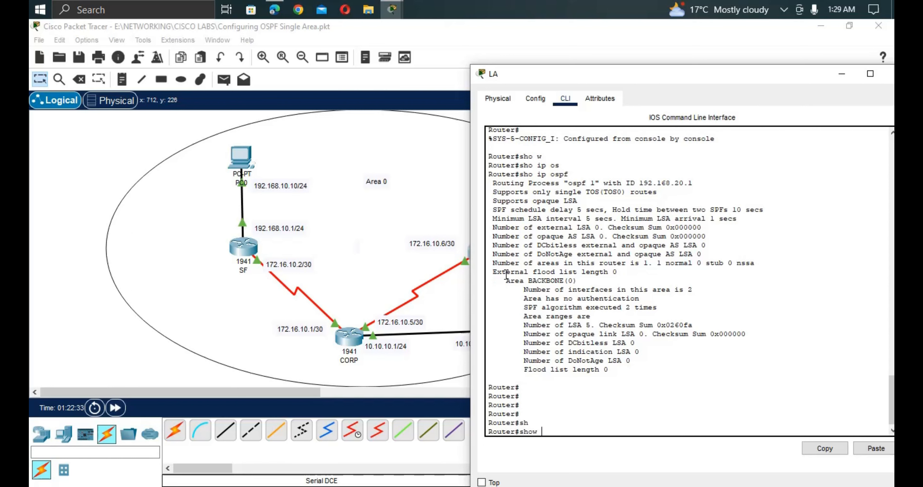
type("os")
key("Tab")
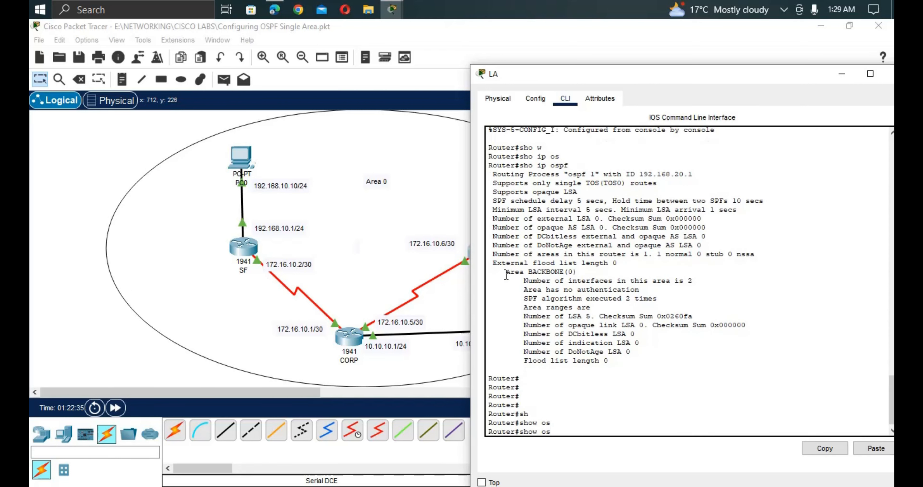
key("BackSpace")
key("Tab")
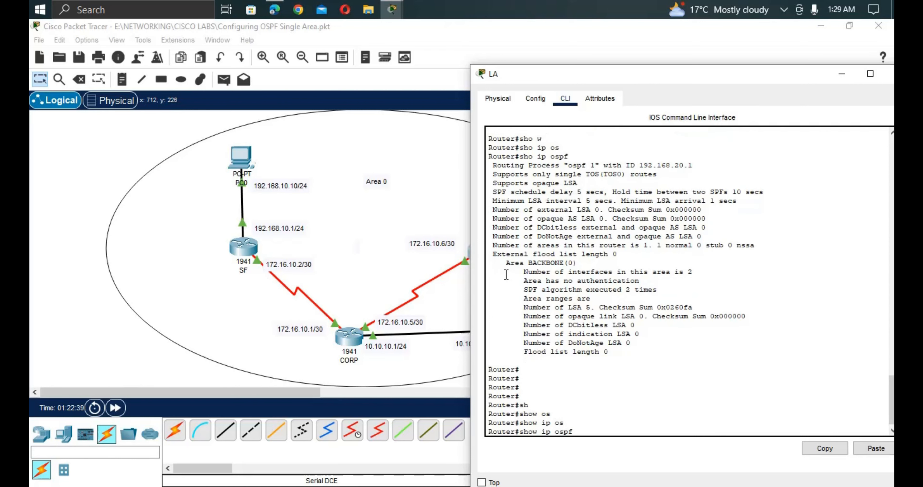
type("d")
key("Tab")
key("Return")
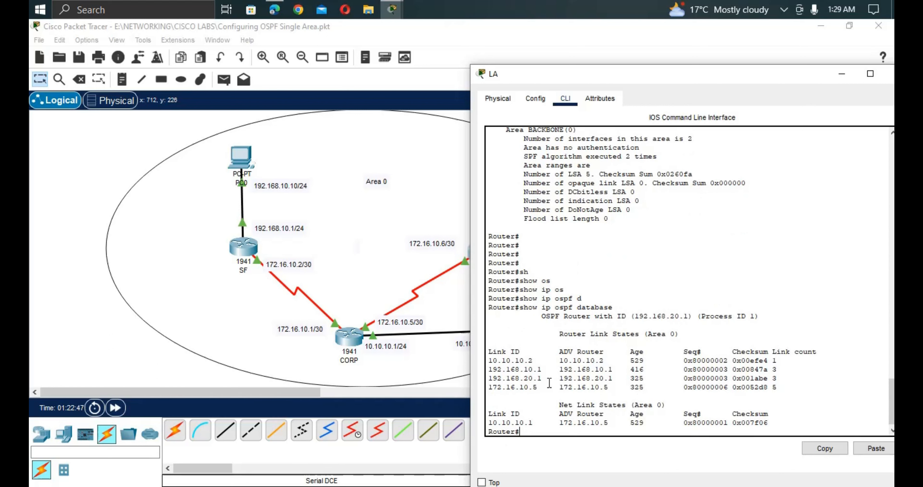
Highlight the router link rows for 10.10.10.2, 192.168.10.1 and 192.168.20.1.
left_click_drag(625, 379, 496, 353)
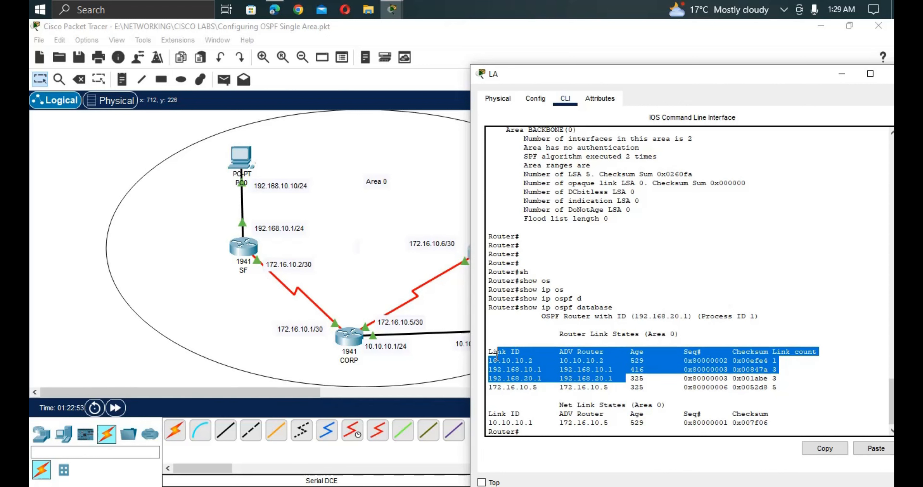
left_click(551, 404)
left_click_drag(488, 358, 625, 361)
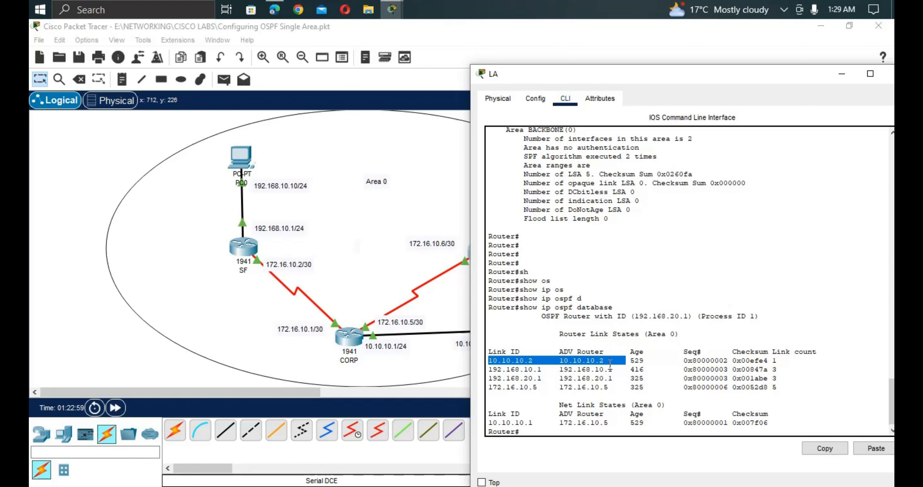
left_click_drag(493, 369, 535, 370)
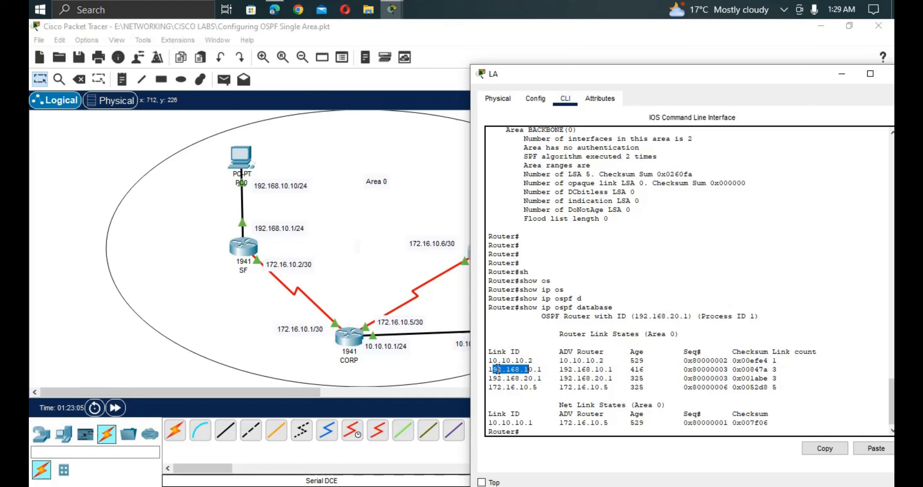
left_click_drag(488, 369, 633, 394)
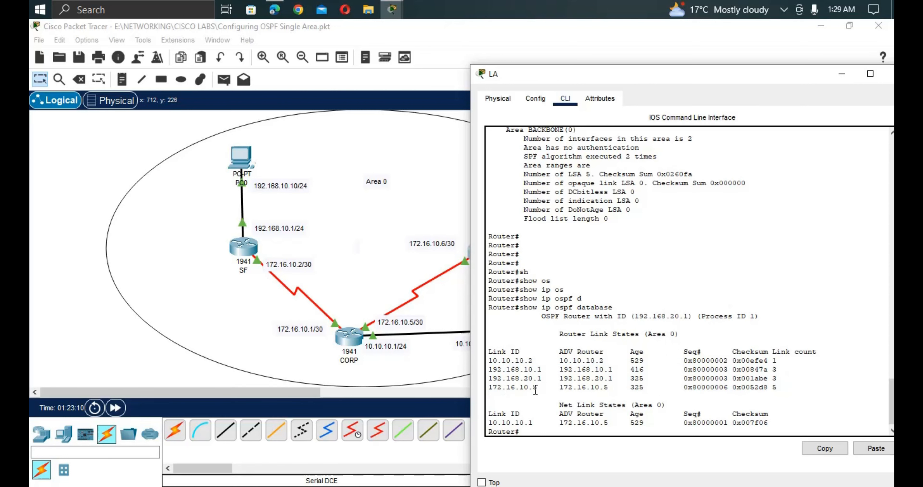
left_click_drag(616, 378, 591, 378)
Ping 192.168.10.10 from LA and confirm 100 percent success.
left_click(445, 381)
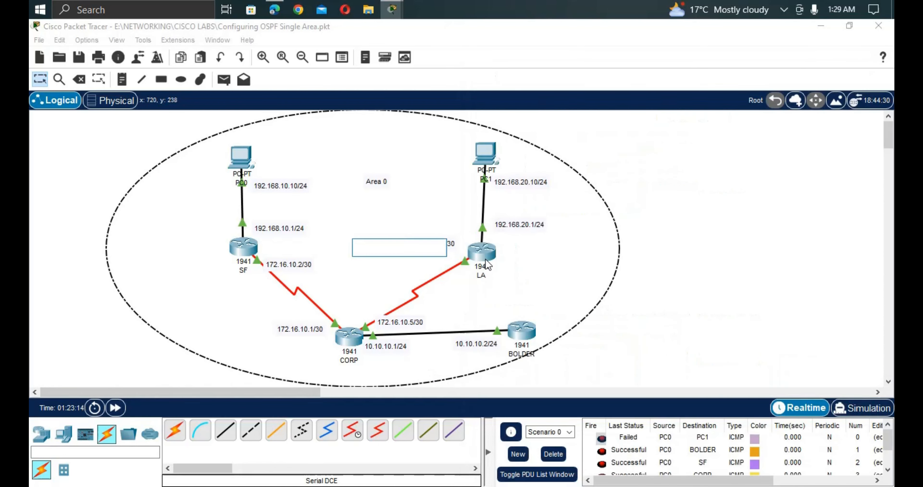
left_click(482, 252)
key("Return")
key("Return")
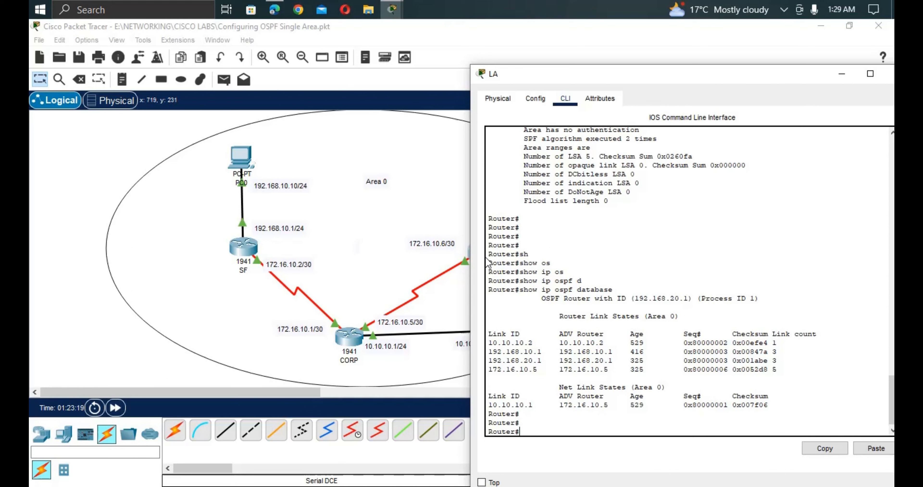
type("ping")
type(" 192.168")
type("8")
type(".1")
type("0")
type(".10")
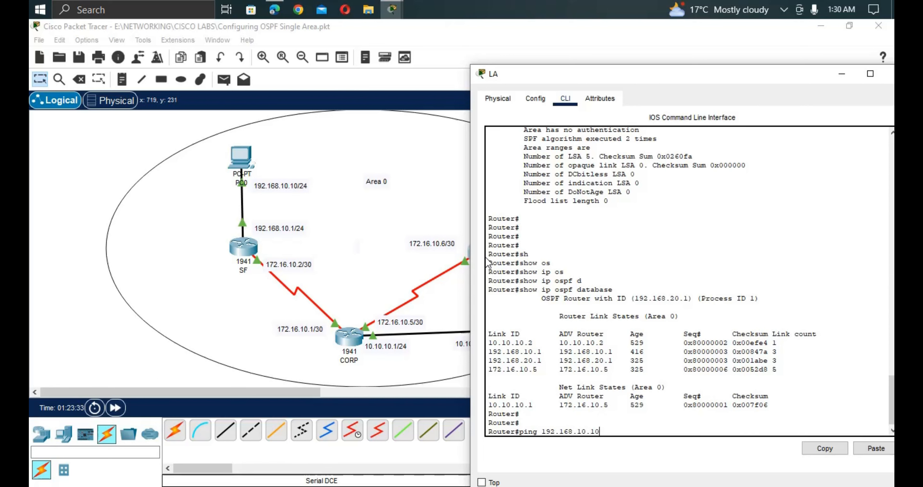
key("Return")
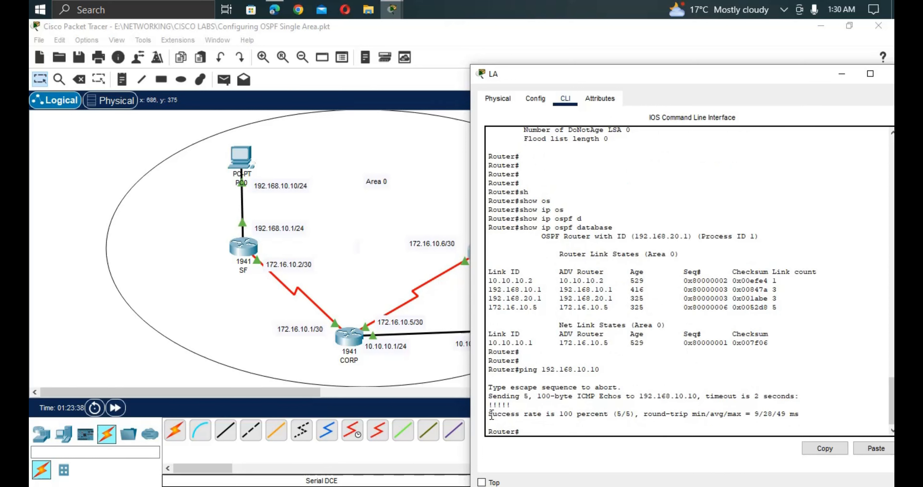
left_click_drag(489, 414, 709, 416)
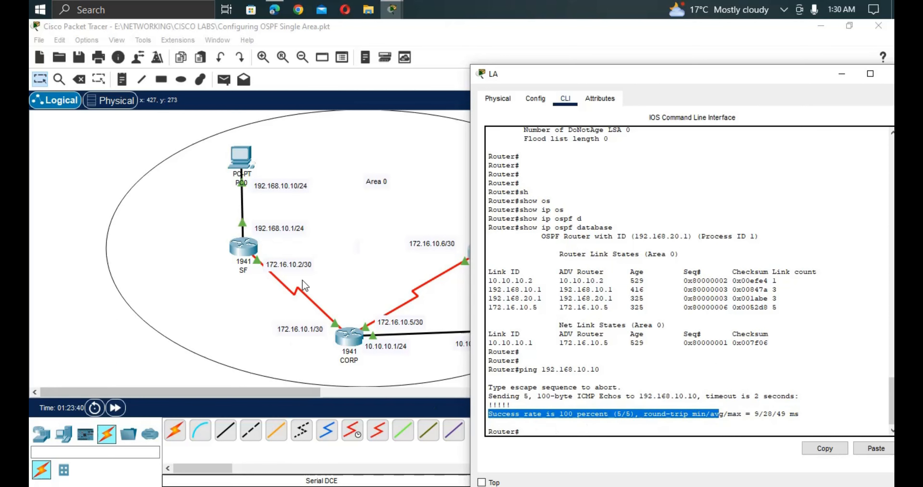
Ping 192.168.20.10 from LA, then bring up CORP's console.
left_click(415, 243)
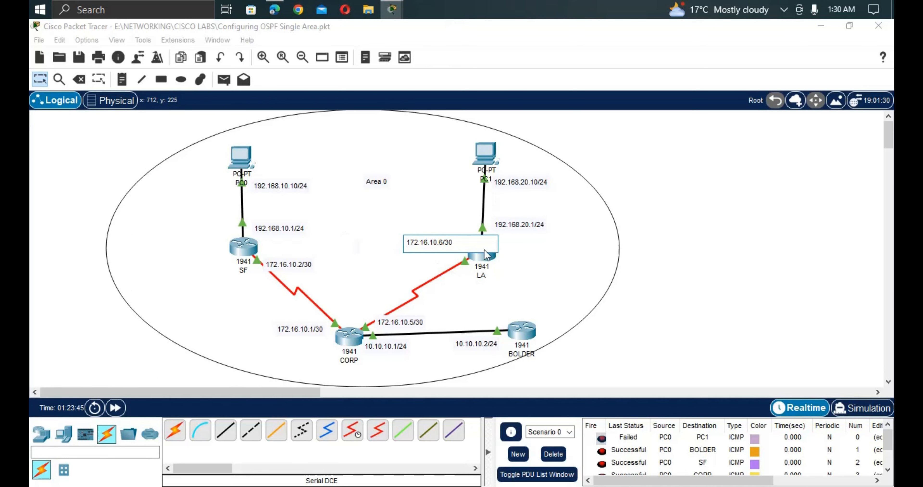
left_click(488, 261)
left_click(489, 262)
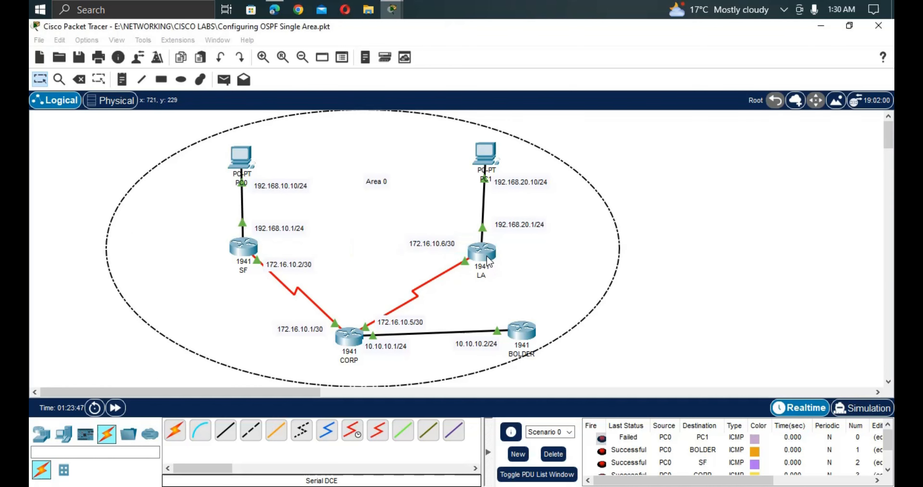
key("Return")
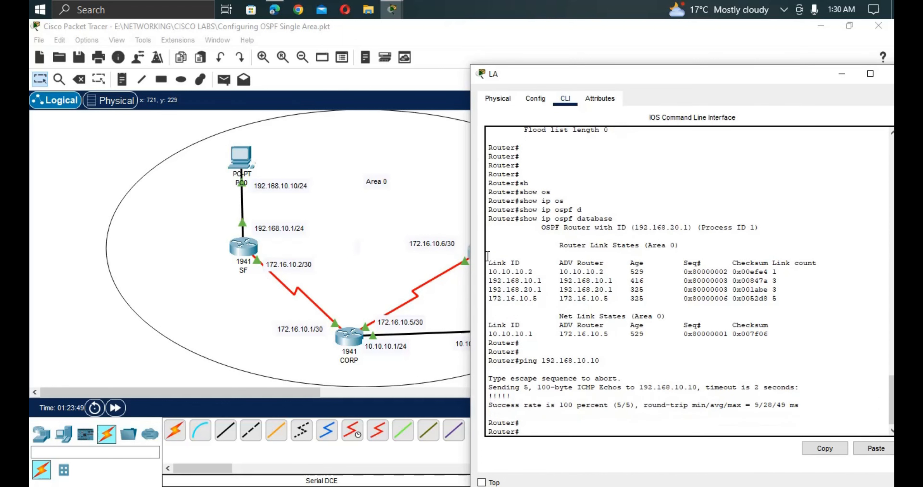
key("Up")
key("Left")
key("Left")
key("Left")
key("Left")
key("BackSpace")
type("2")
key("Return")
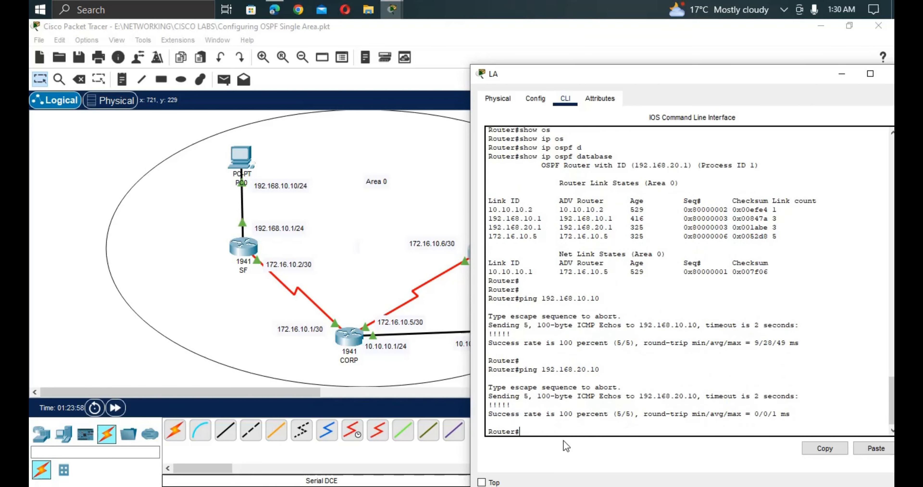
left_click(350, 344)
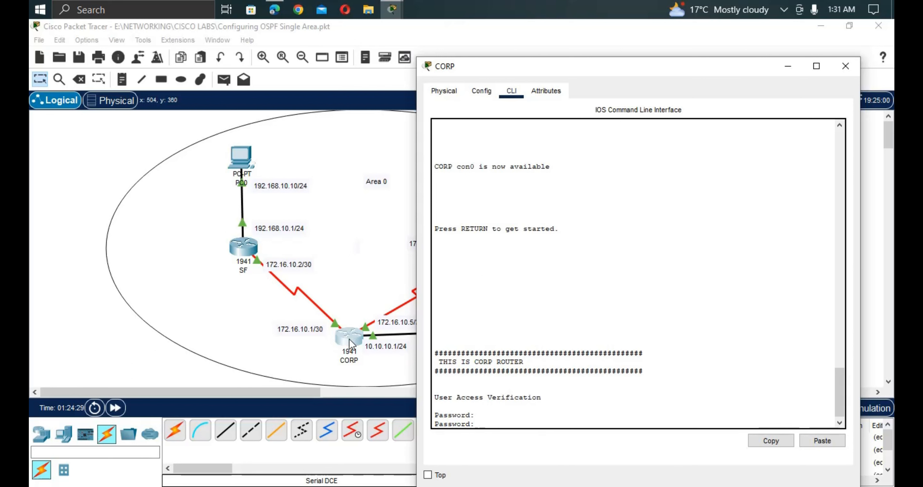
Log into the CORP console with its password and enter privileged mode using 'enable'.
key("Return")
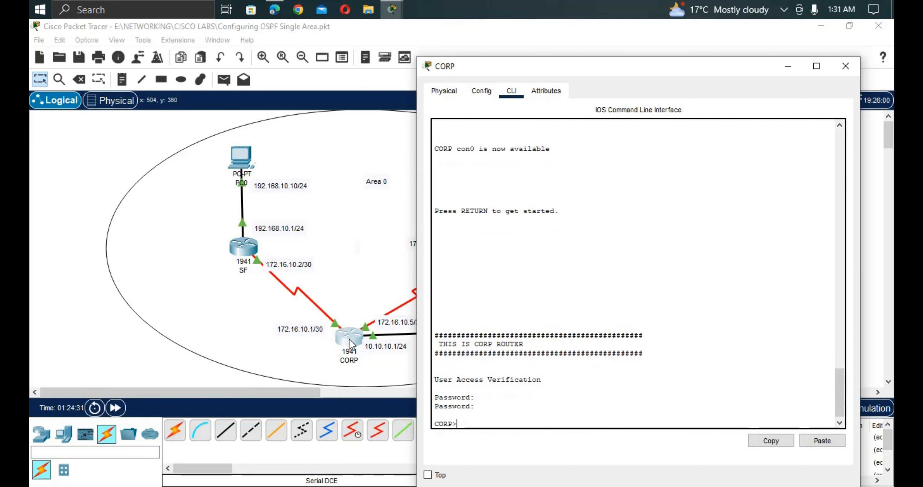
type("ens")
key("BackSpace")
type("a")
key("Tab")
key("Return")
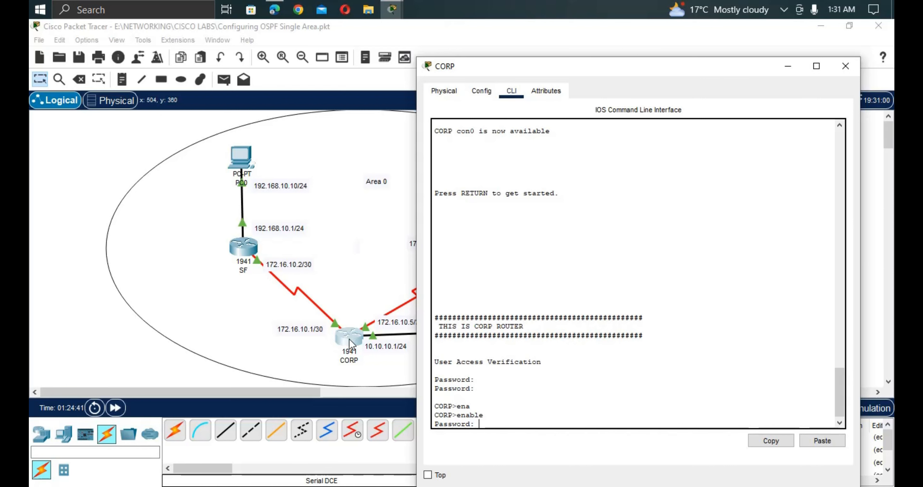
key("Return")
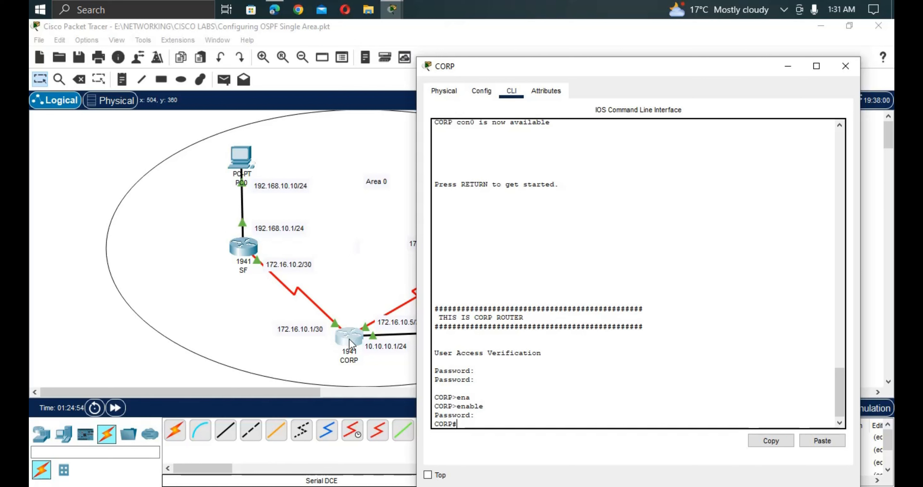
Run 'show ip ospf database' on CORP, check router ID 172.16.10.5, and move the console aside.
type("sh ip os")
key("Tab")
type("d")
key("Tab")
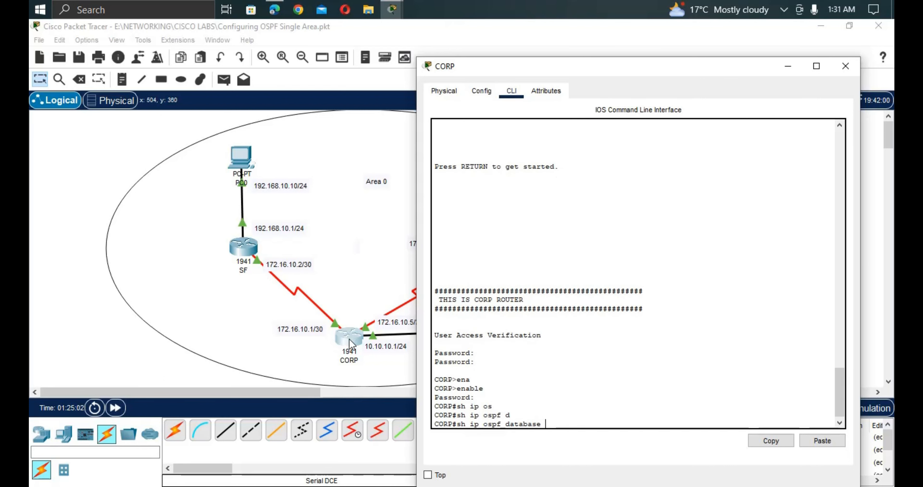
key("Return")
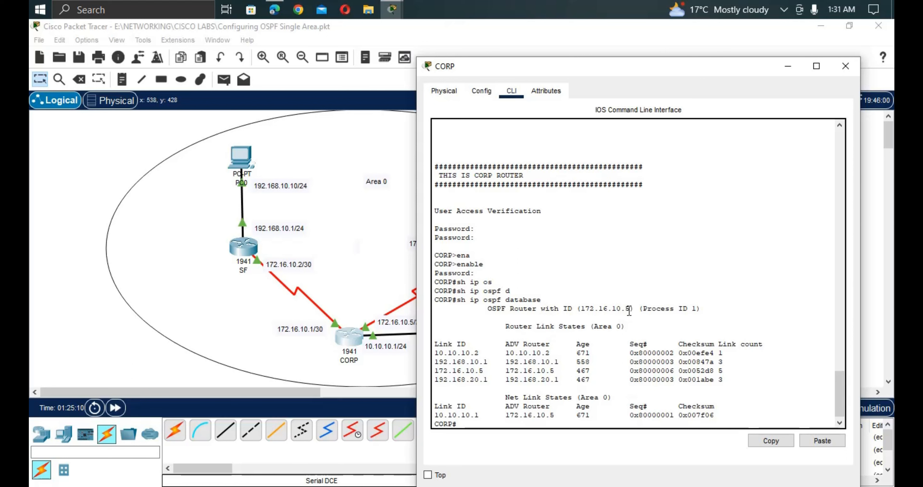
left_click_drag(631, 310, 581, 309)
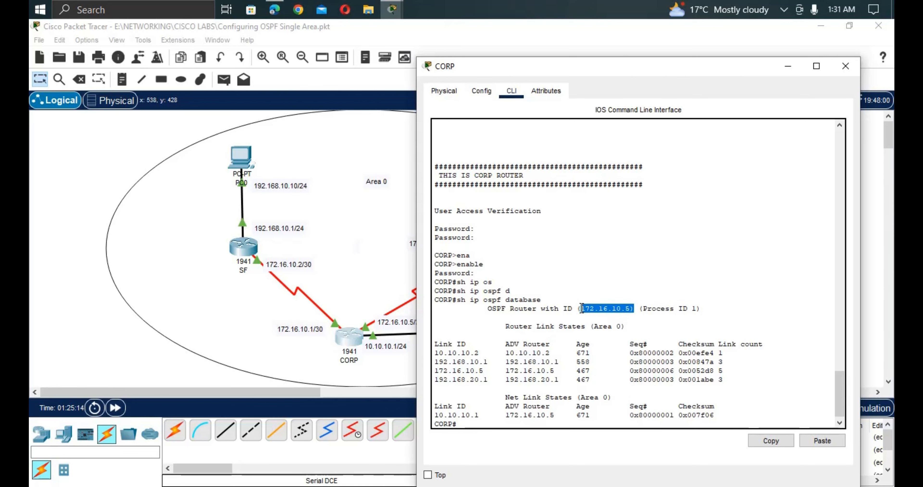
left_click(581, 309)
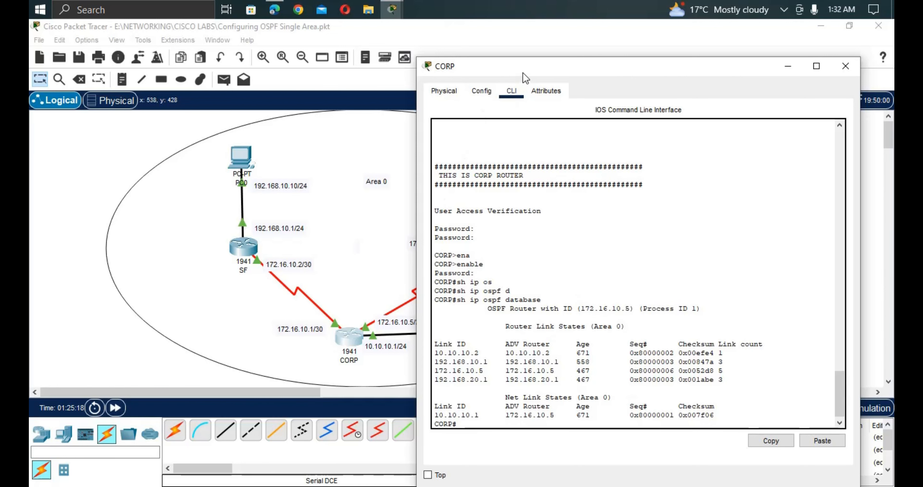
left_click_drag(522, 73, 623, 113)
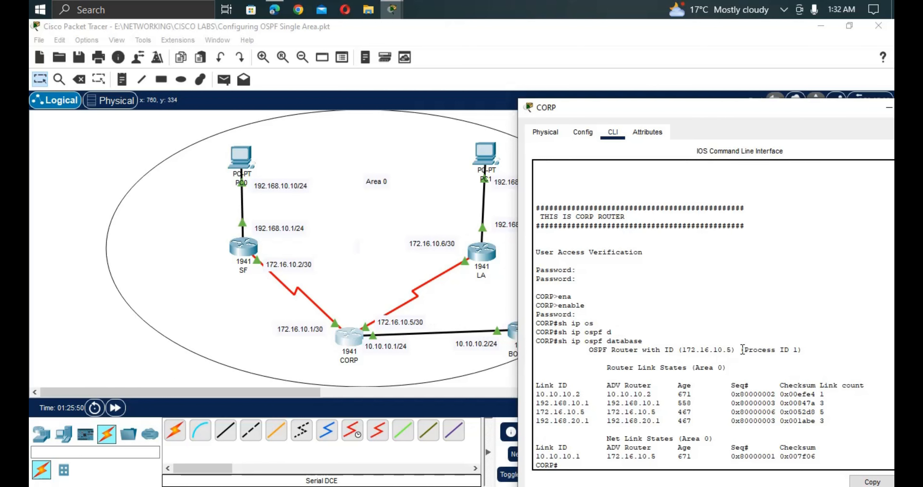
Highlight CORP's router ID 172.16.10.5 and the 10.10.10.1 link ID in the database output.
left_click_drag(718, 350, 682, 352)
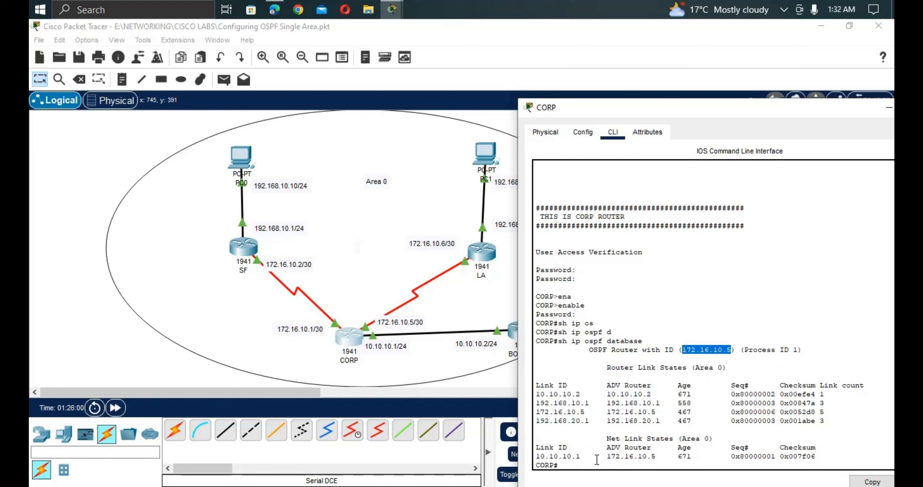
left_click_drag(538, 456, 567, 457)
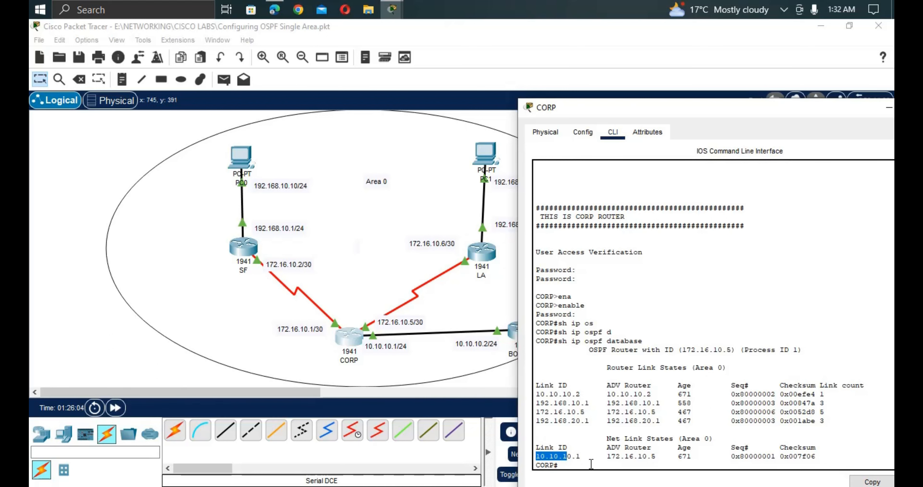
left_click_drag(592, 457, 536, 458)
Run 'show ip ospf interface' on CORP after erasing a mistaken 'ip ospf' entry.
key("Return")
key("Return")
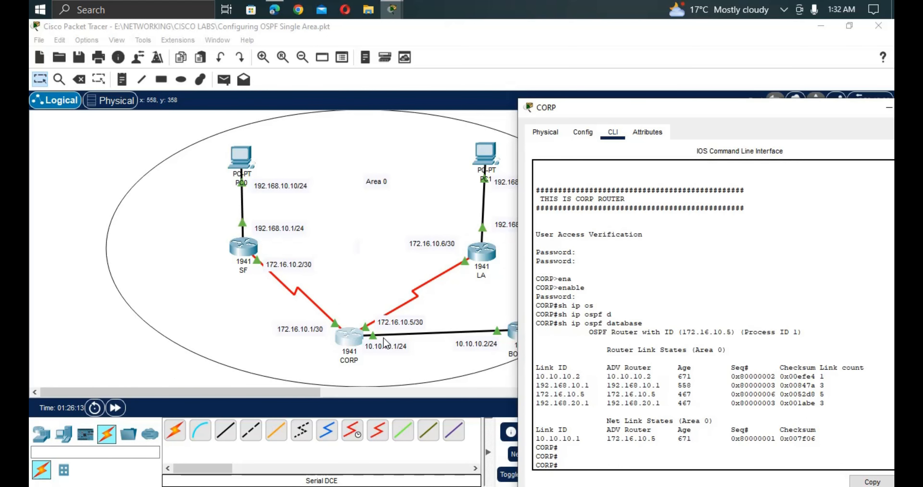
type("ip os")
key("Tab")
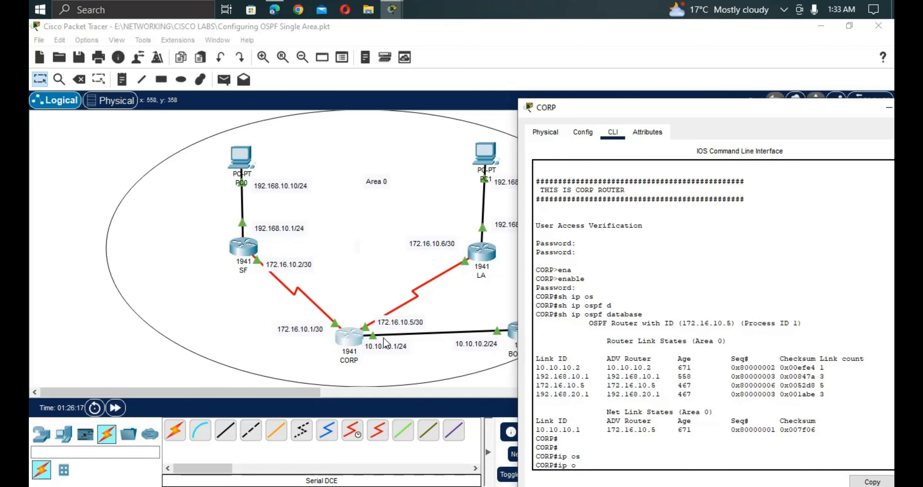
key("BackSpace")
key("BackSpace")
key("BackSpace")
type("sh")
key("Tab")
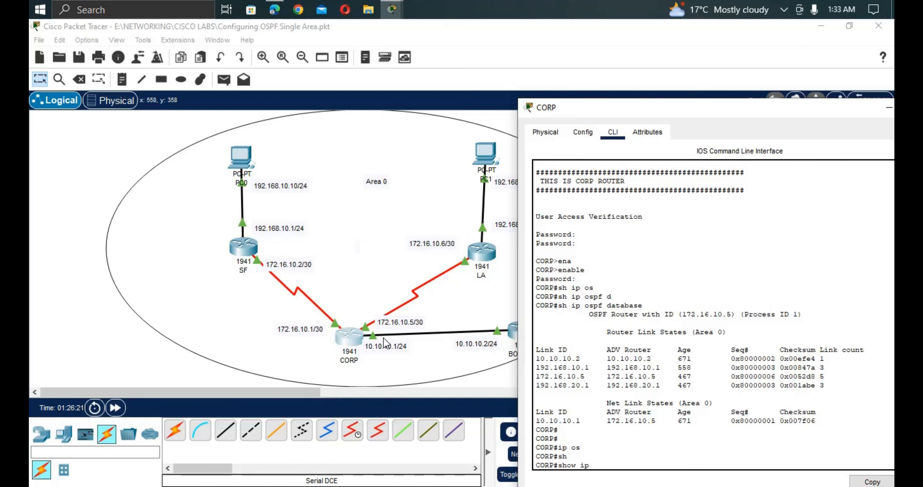
type("ip os")
key("Tab")
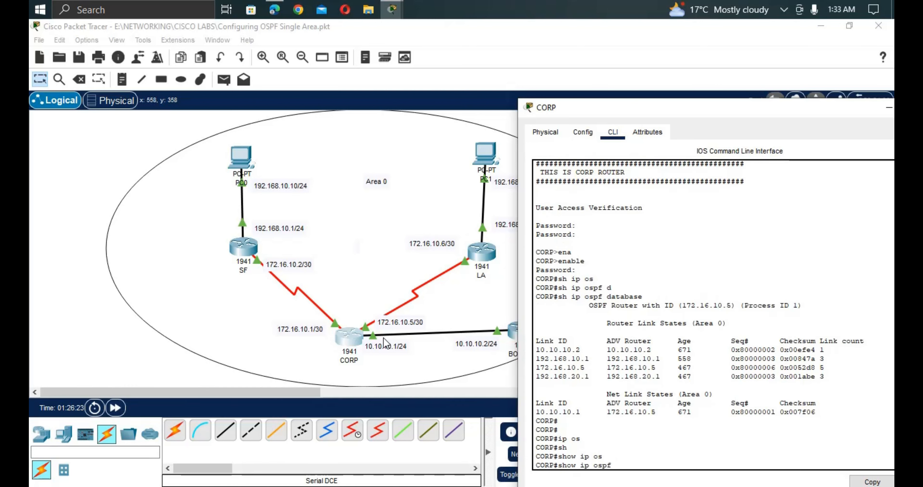
type("i")
key("Tab")
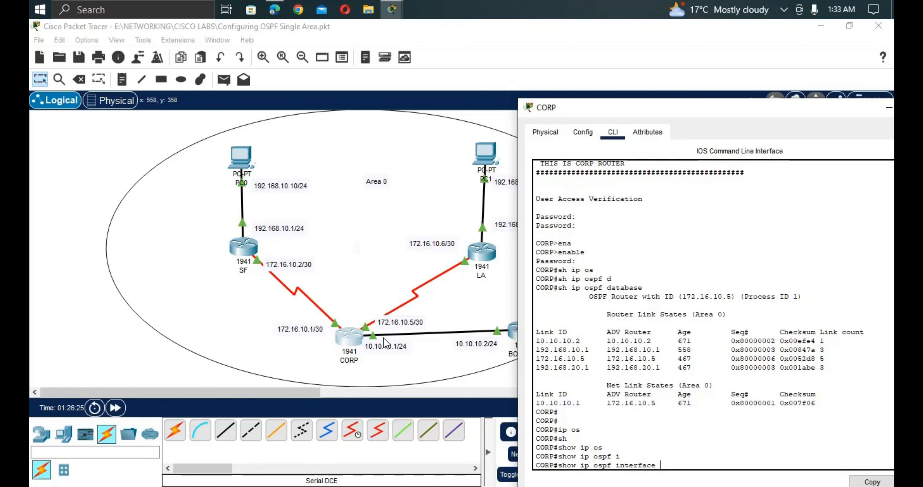
key("Return")
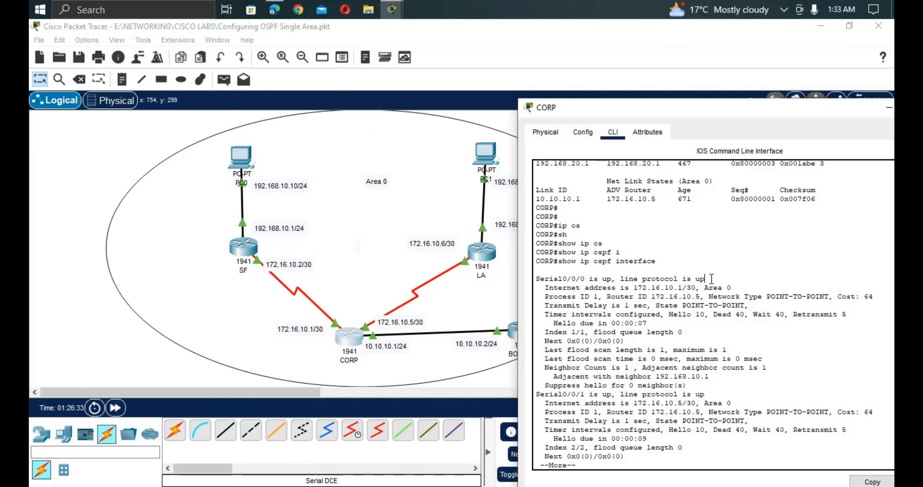
left_click_drag(711, 278, 682, 289)
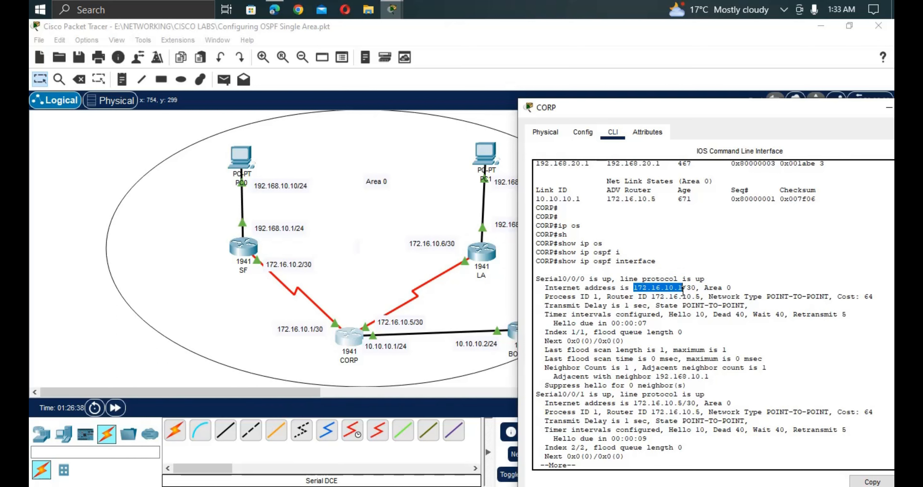
left_click_drag(700, 287, 726, 287)
left_click_drag(606, 296, 548, 300)
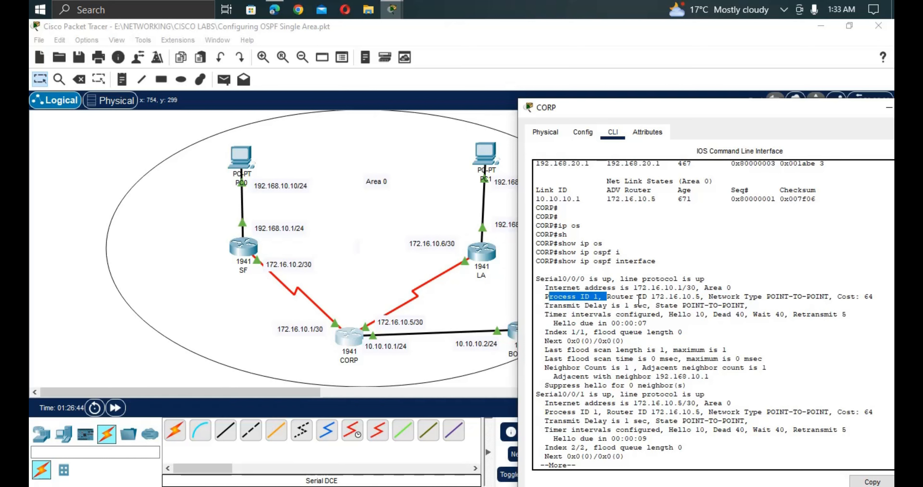
left_click_drag(621, 297, 701, 297)
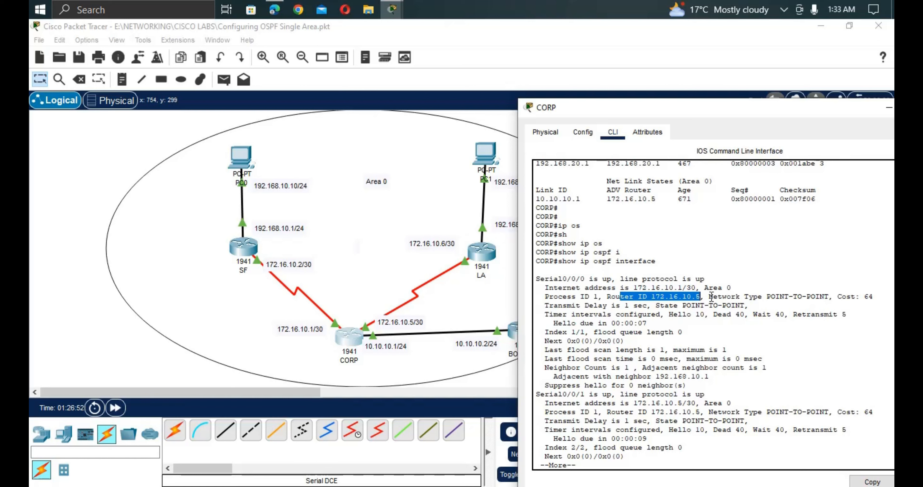
left_click_drag(709, 297, 829, 297)
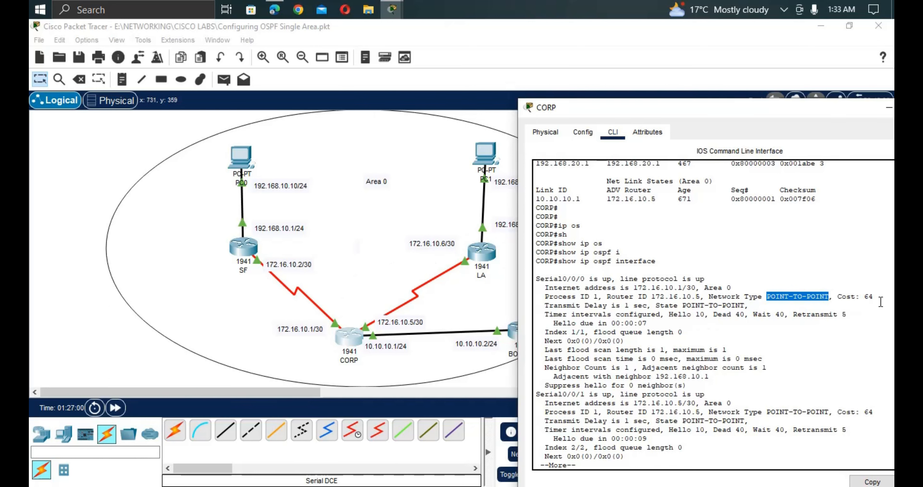
left_click_drag(881, 303, 861, 301)
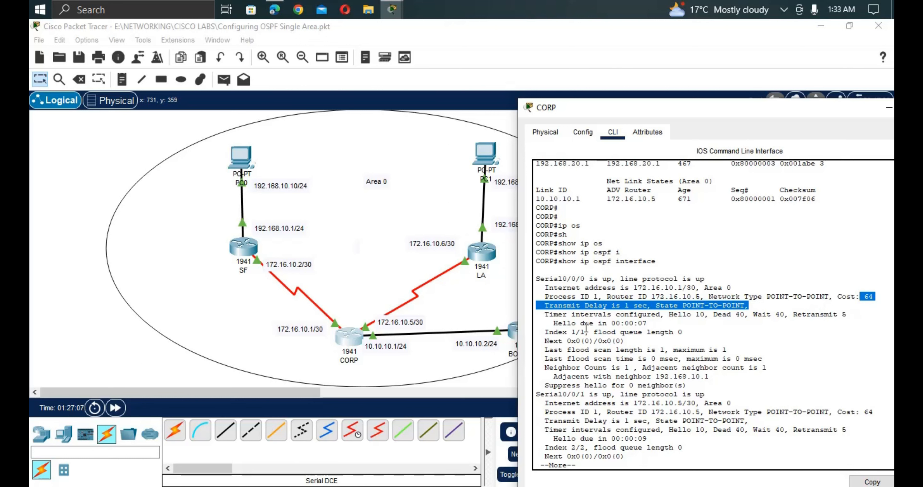
left_click(681, 319)
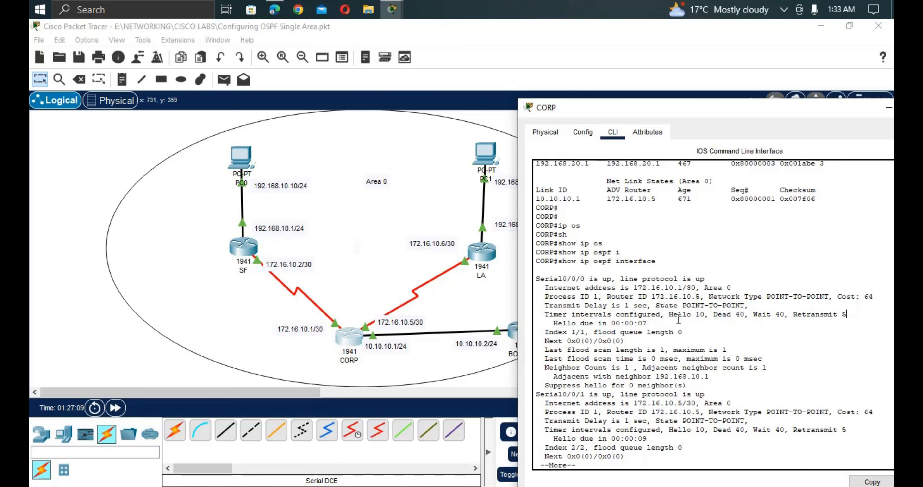
left_click_drag(705, 314, 677, 317)
left_click_drag(744, 315, 710, 319)
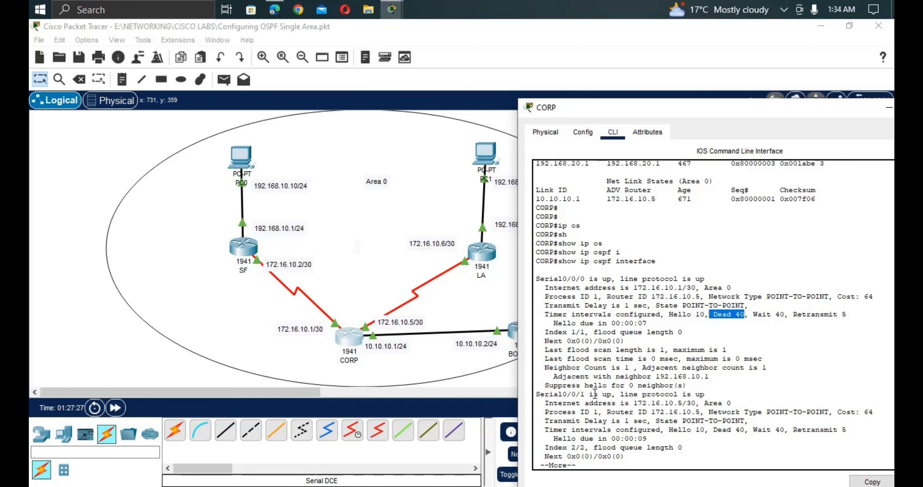
left_click_drag(585, 394, 559, 396)
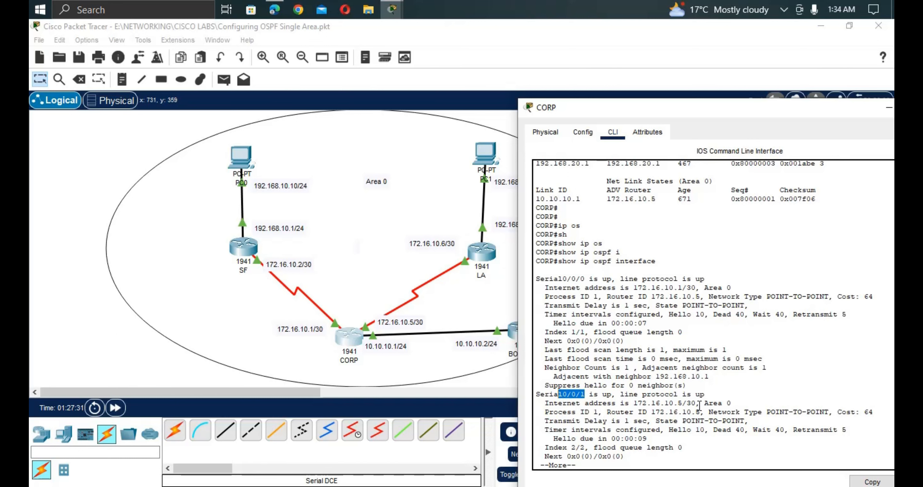
left_click_drag(699, 404, 618, 404)
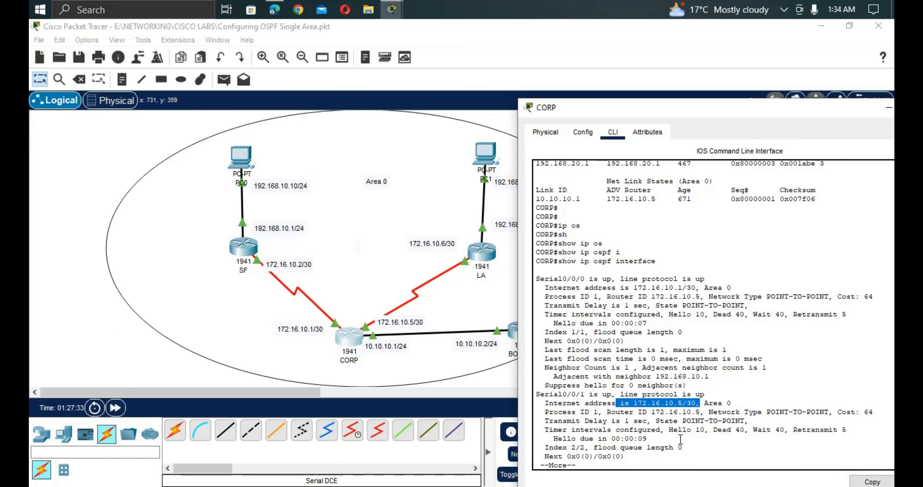
left_click_drag(700, 411, 607, 411)
left_click_drag(830, 411, 767, 411)
left_click(849, 416)
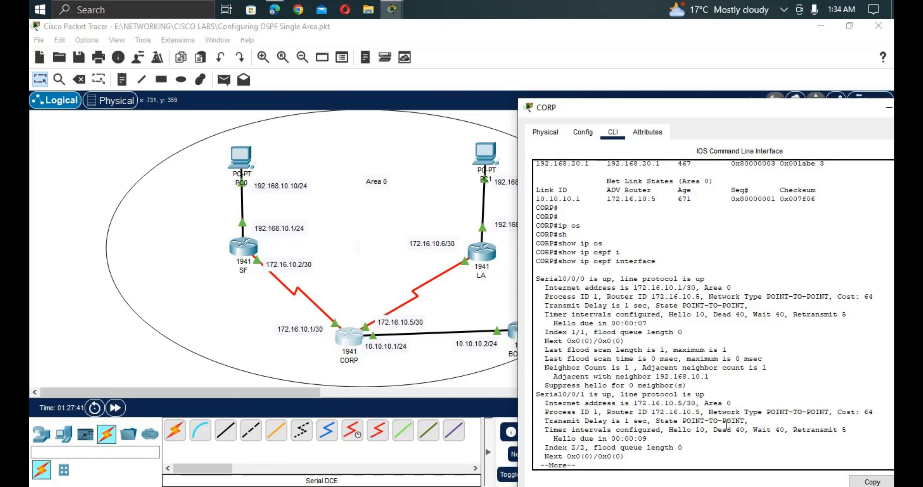
mouse_move(738, 421)
left_mouse_down()
mouse_move(670, 419)
mouse_move(669, 429)
mouse_move(740, 430)
left_mouse_up()
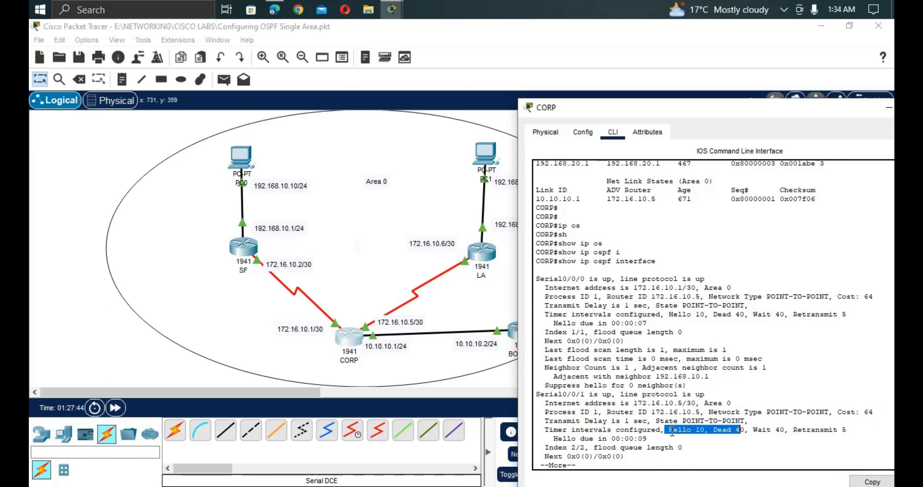
key("Return")
key("Return")
key("Return")
key("Return")
key("Return")
key("Return")
key("Return")
key("Return")
key("Return")
key("Return")
key("Return")
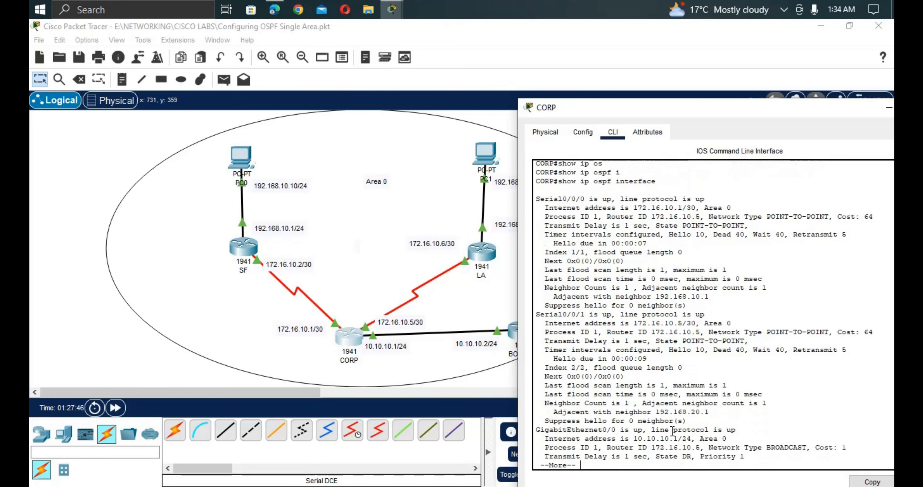
key("Return")
key("Return")
key("Return")
key("Return")
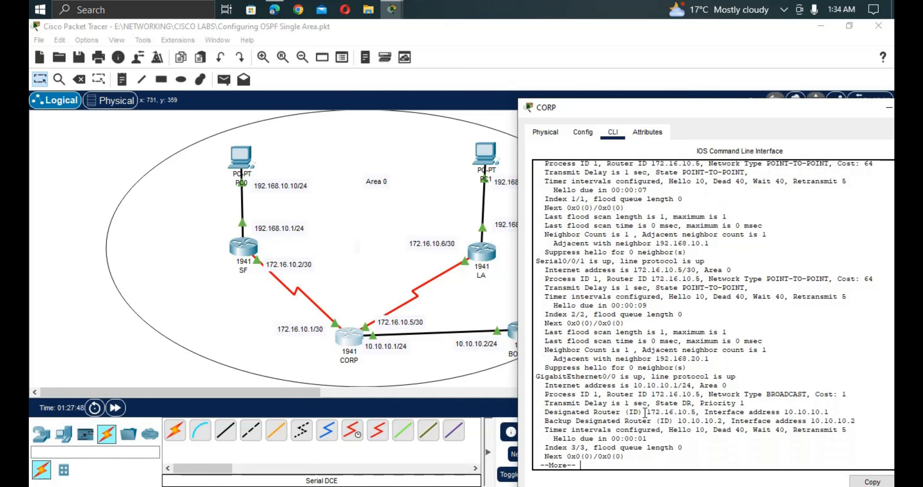
key("Return")
key("Return")
key("Return")
key("Return")
key("Return")
key("Return")
key("Return")
key("Return")
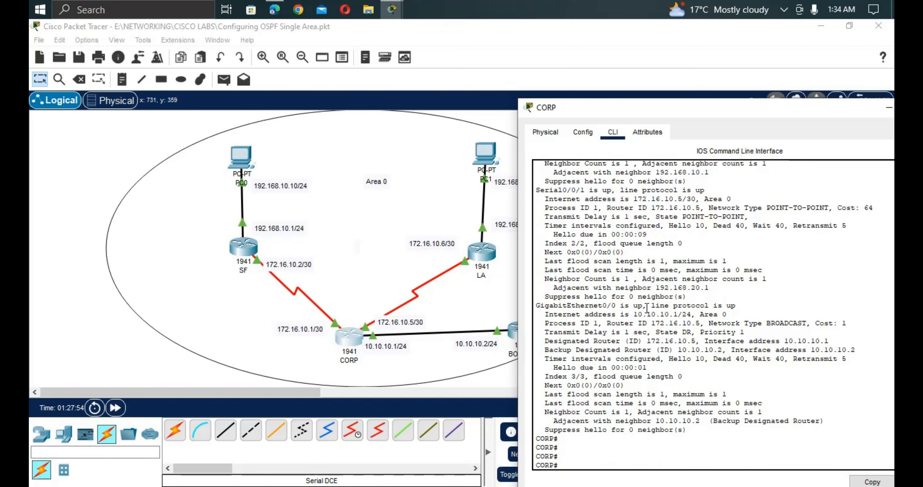
left_click_drag(647, 308, 562, 306)
left_click_drag(740, 305, 640, 308)
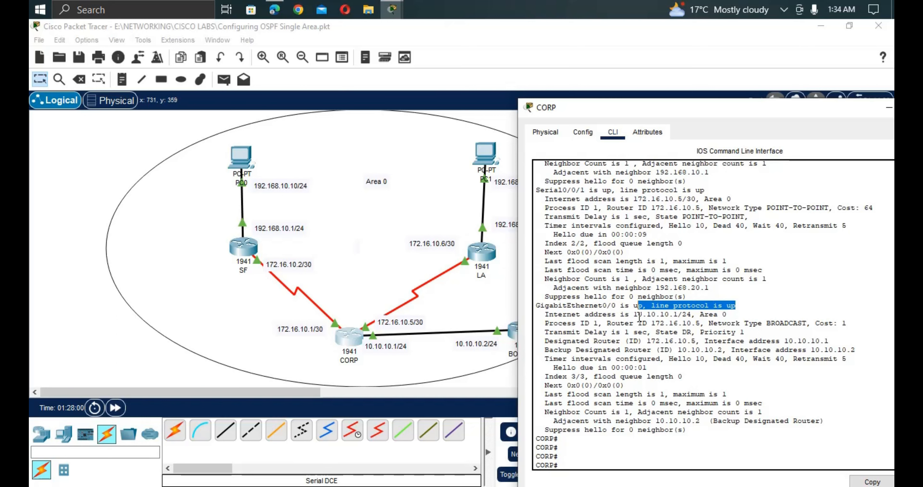
left_click_drag(634, 315, 699, 315)
left_click_drag(595, 323, 548, 326)
left_click_drag(621, 324, 554, 324)
left_click_drag(703, 324, 621, 322)
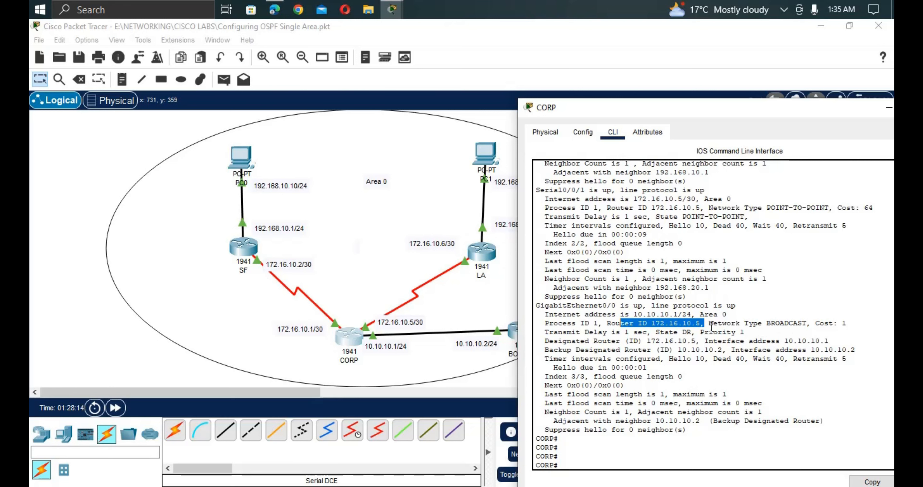
left_click_drag(708, 324, 809, 327)
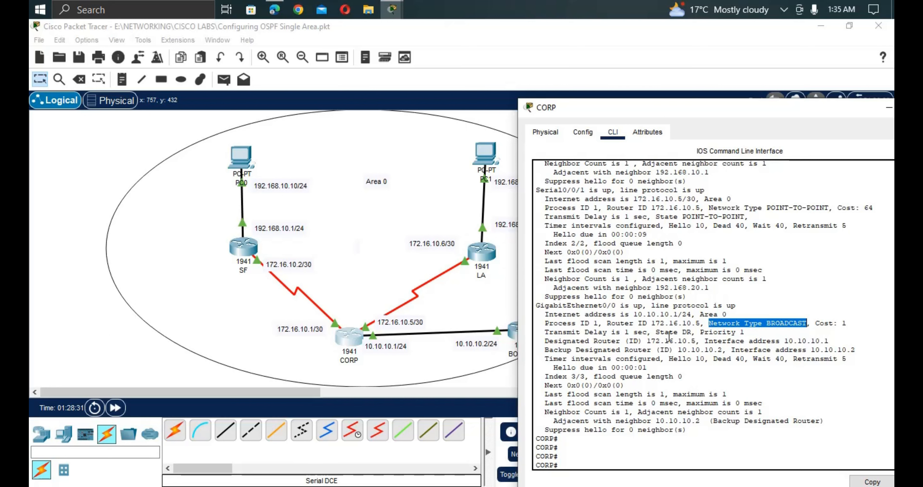
left_click_drag(660, 335, 691, 335)
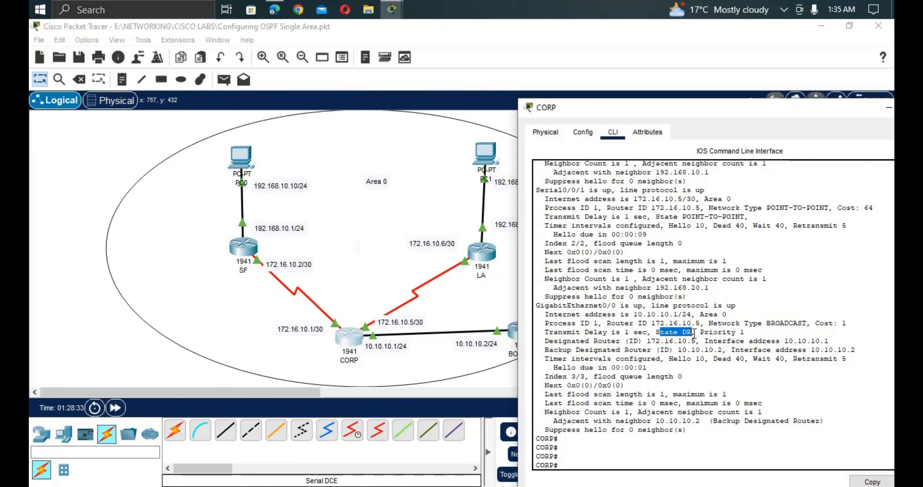
left_click_drag(749, 333, 706, 342)
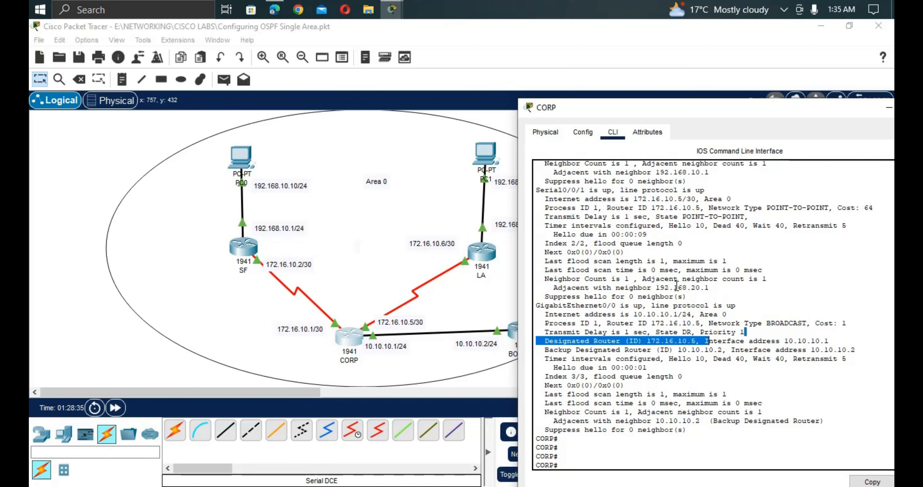
left_click_drag(744, 216, 681, 218)
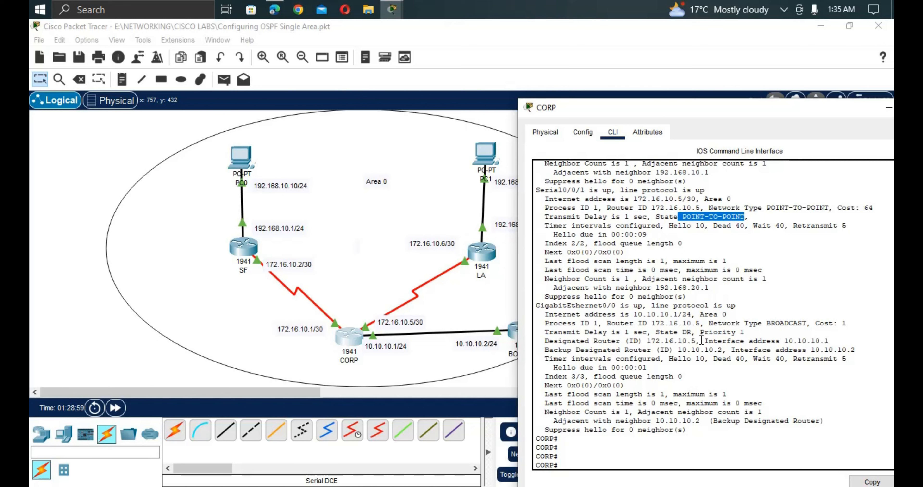
left_click_drag(699, 340, 544, 343)
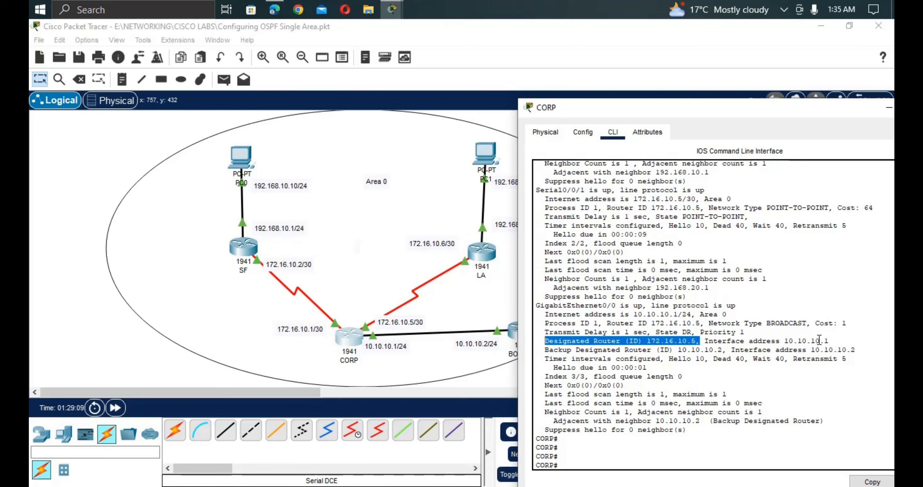
left_click_drag(844, 341, 776, 342)
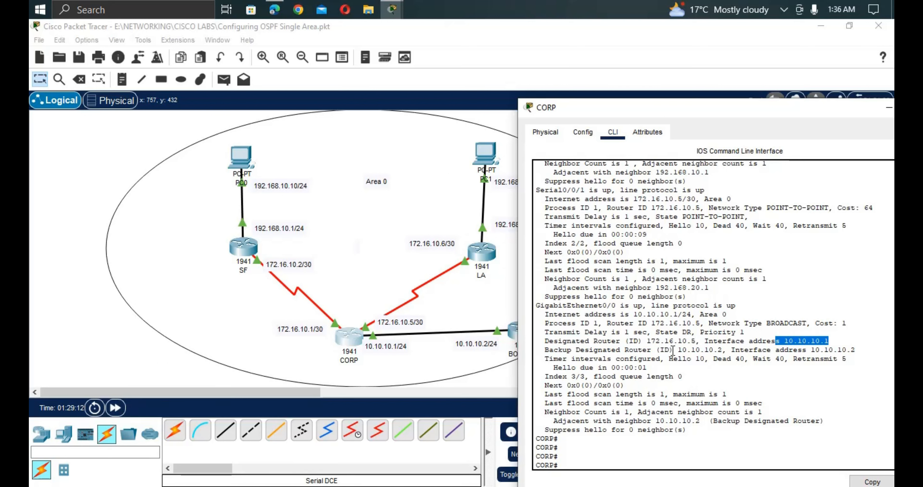
left_click_drag(664, 350, 723, 351)
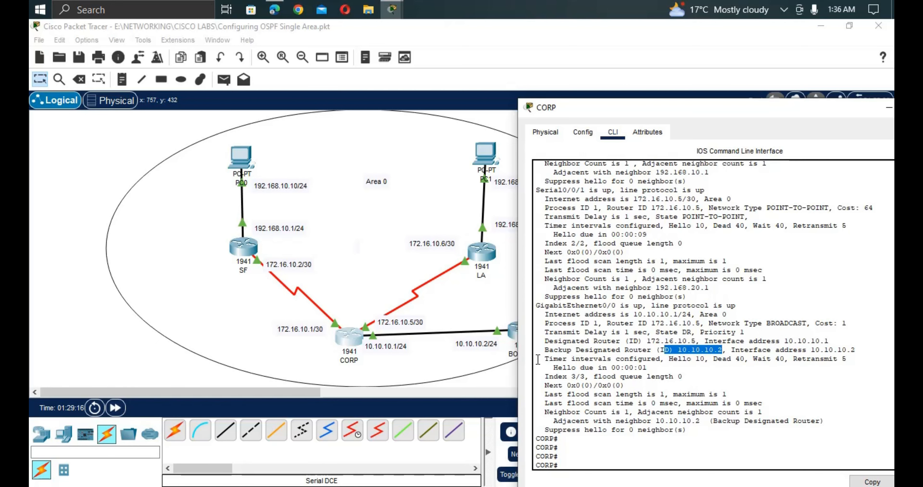
left_click(499, 363)
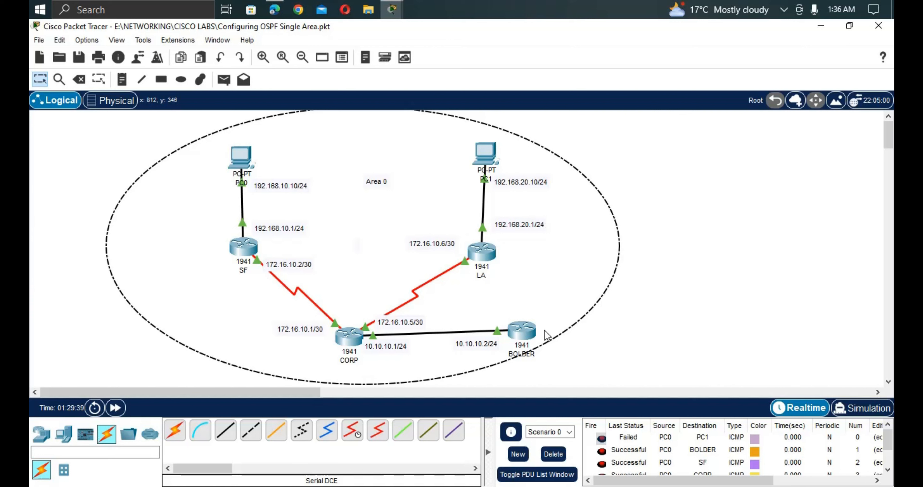
left_click(360, 338)
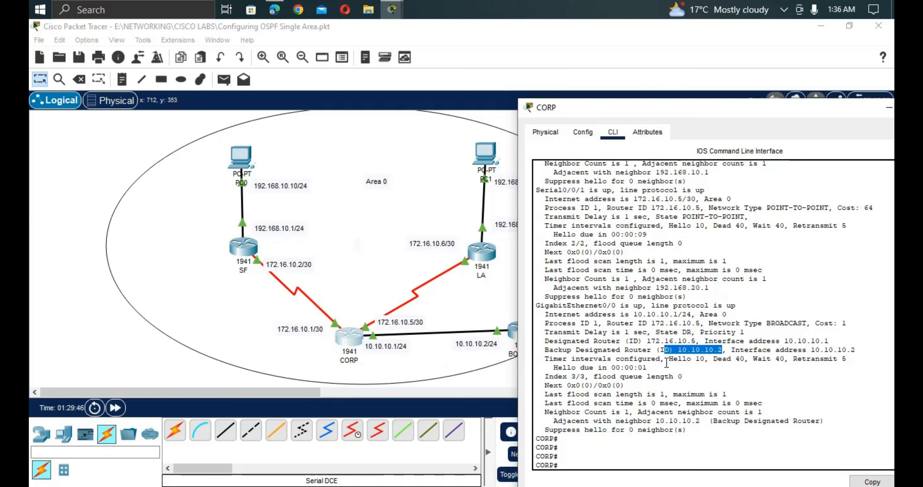
left_click_drag(666, 358, 746, 362)
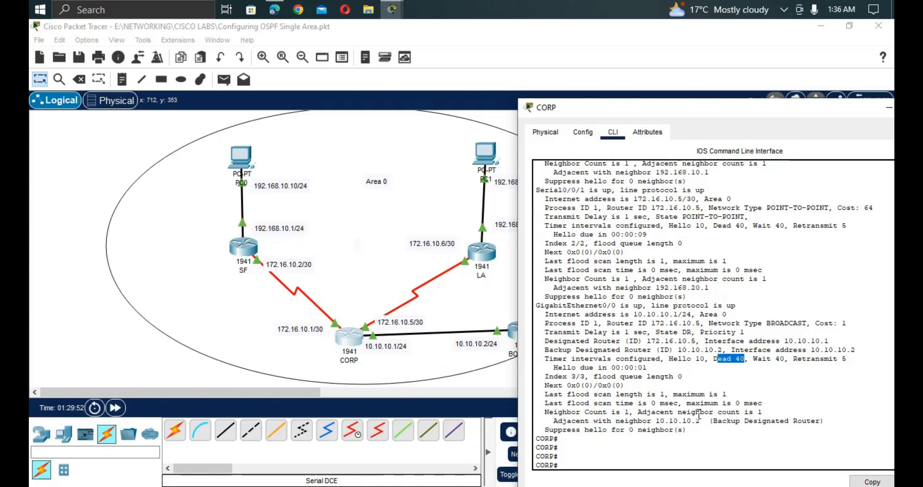
left_click(599, 448)
key("Return")
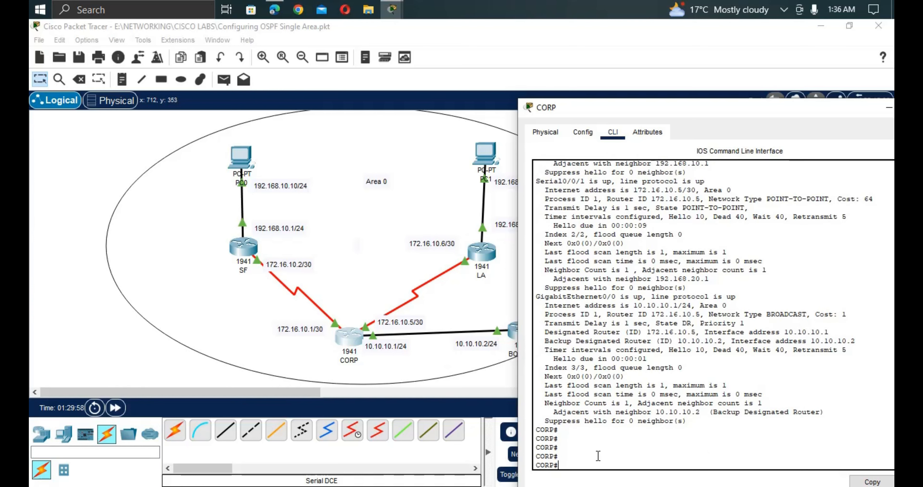
Run 'show ip protocols' on CORP to list OSPF process 1 and its advertised networks.
type("sh")
key("Tab")
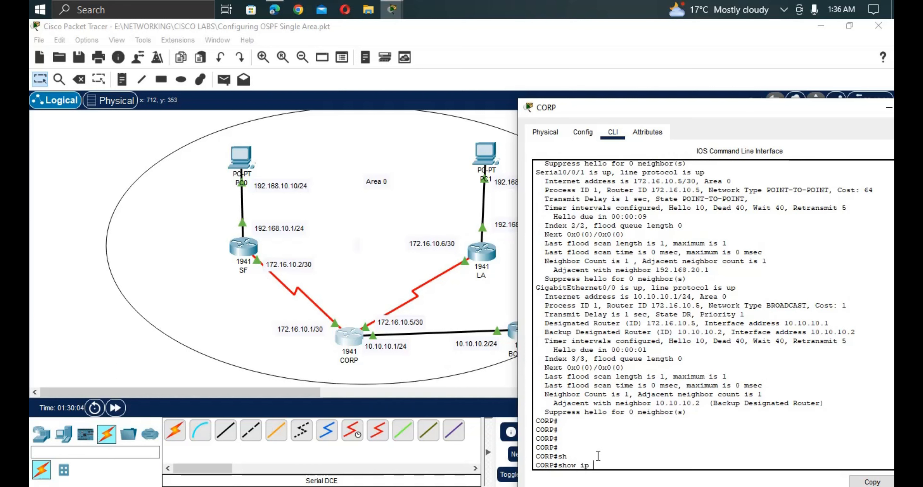
type("ip p")
key("Tab")
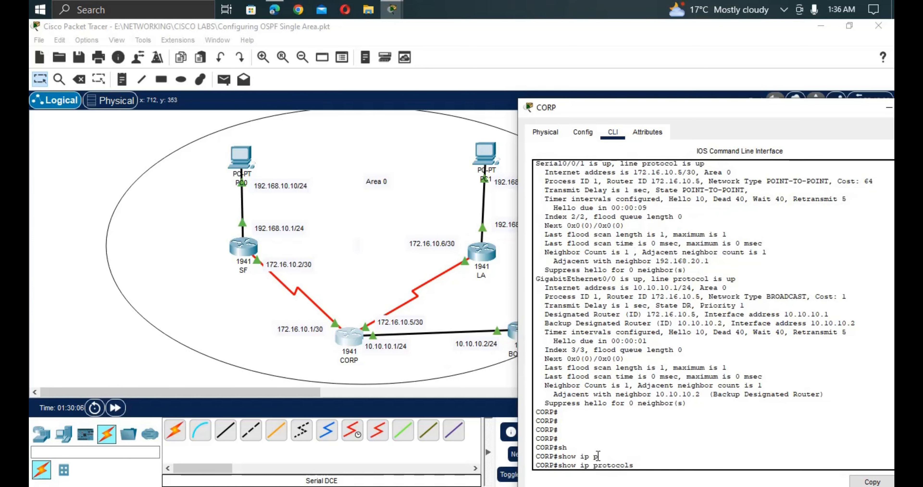
key("Return")
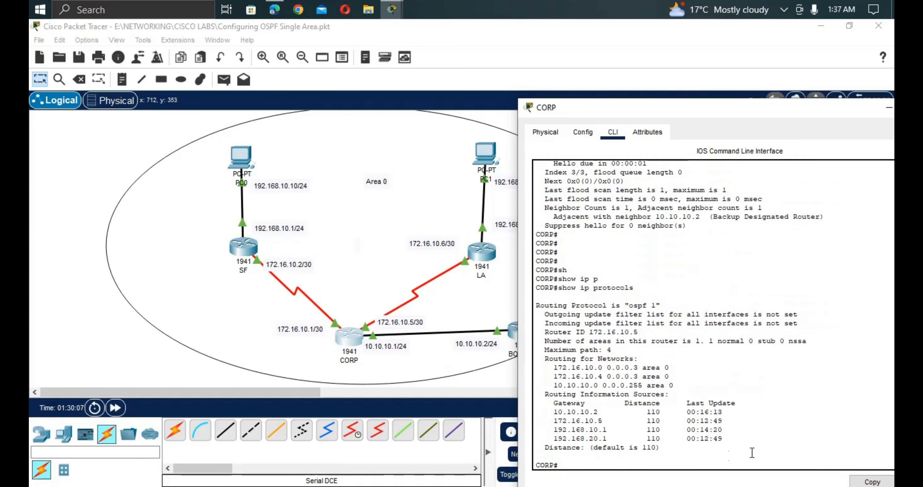
Highlight OSPF process 1, advertised networks, routing sources and distance 110, then return to the topology.
left_click_drag(657, 305, 629, 308)
left_click(629, 308)
left_click_drag(549, 363, 678, 384)
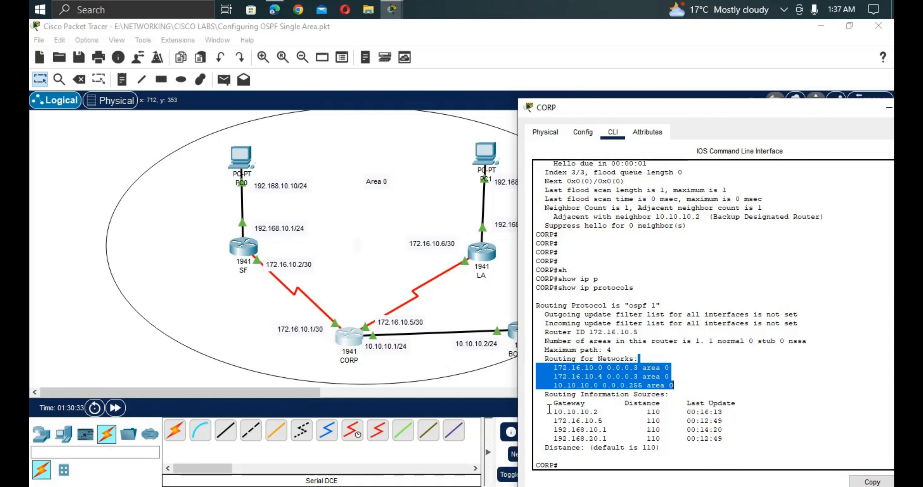
left_click_drag(549, 408, 677, 444)
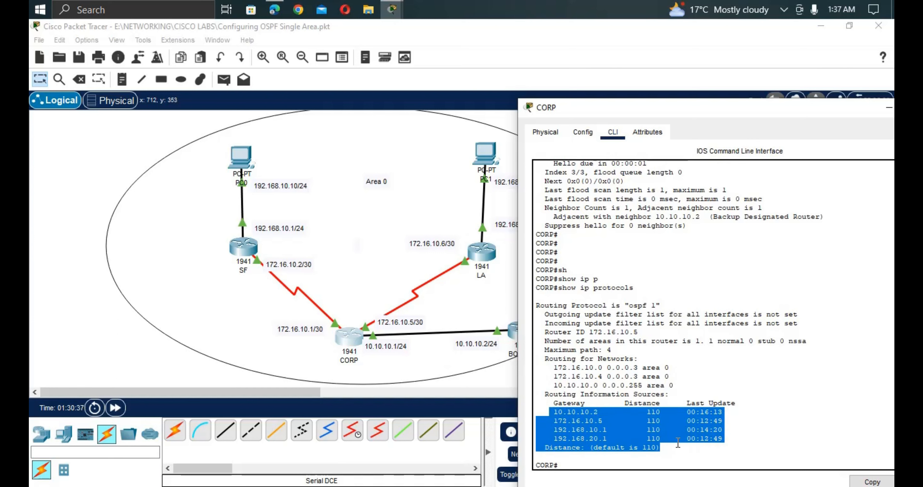
left_click(677, 442)
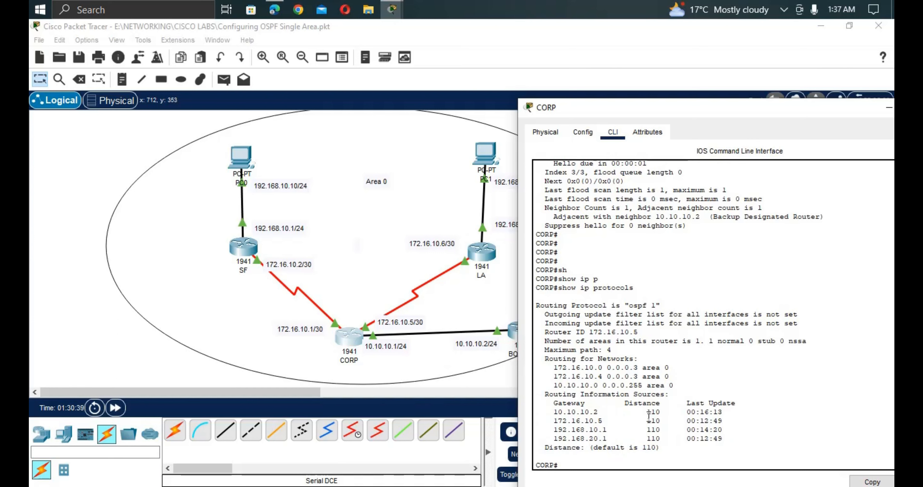
left_click_drag(642, 403, 542, 450)
left_click(644, 455)
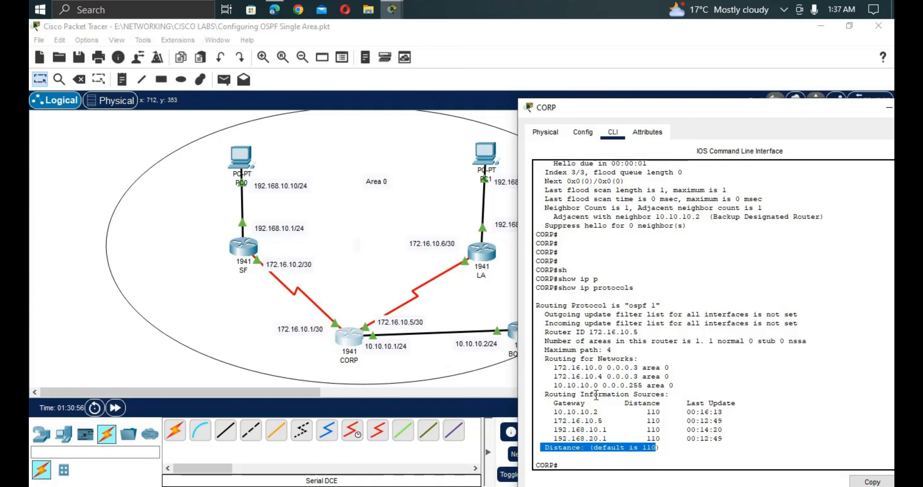
left_click(436, 359)
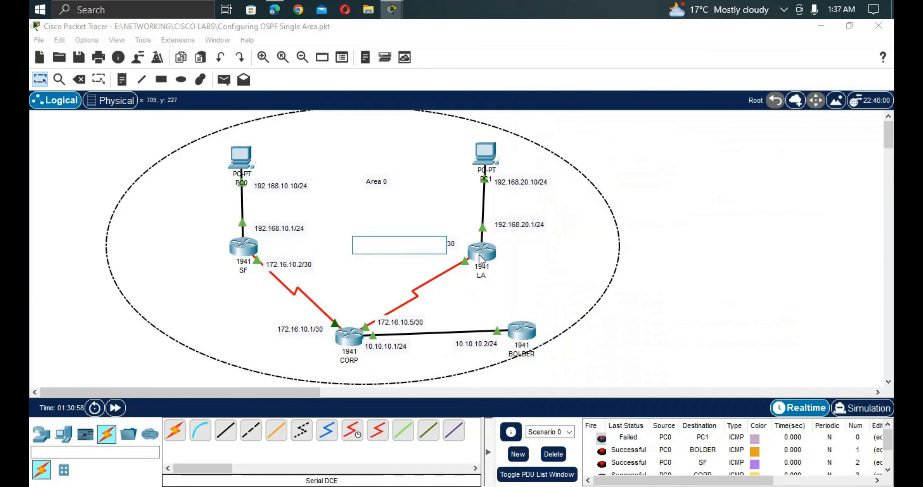
Open BOLDER's command line and enter privileged mode with 'enable'.
left_click(521, 334)
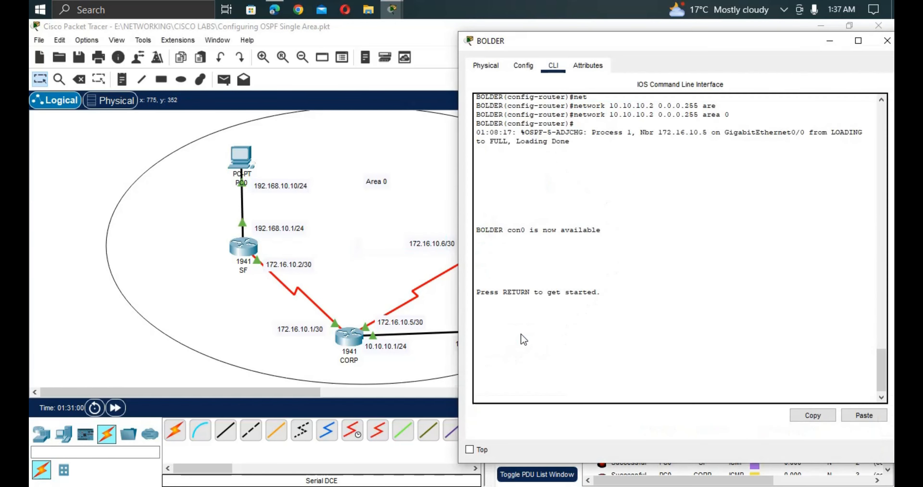
key("Return")
key("Return")
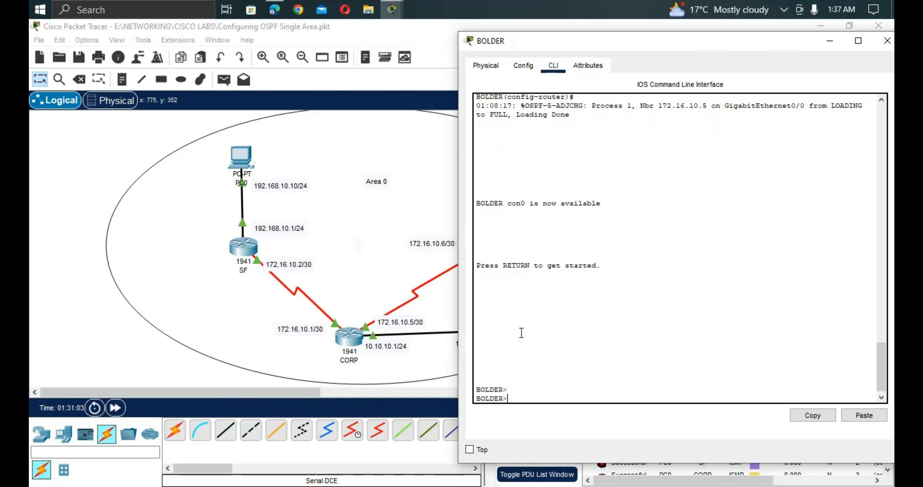
type("enab")
key("Tab")
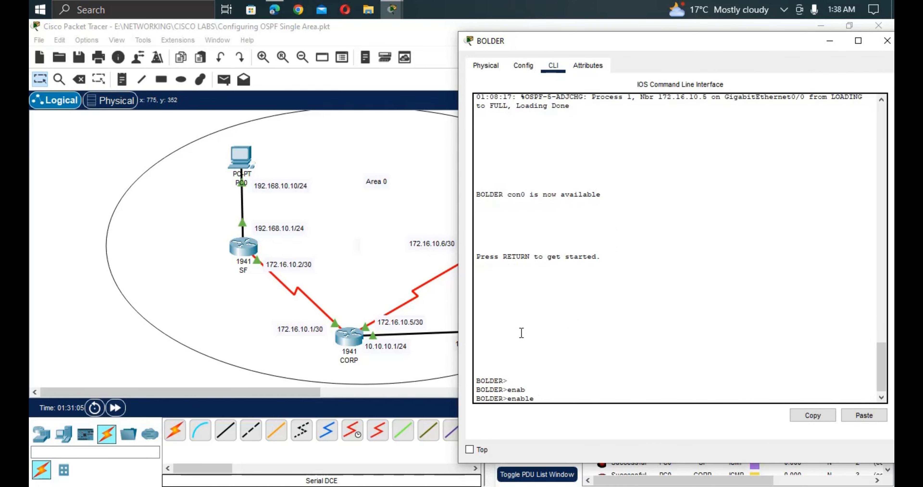
key("Return")
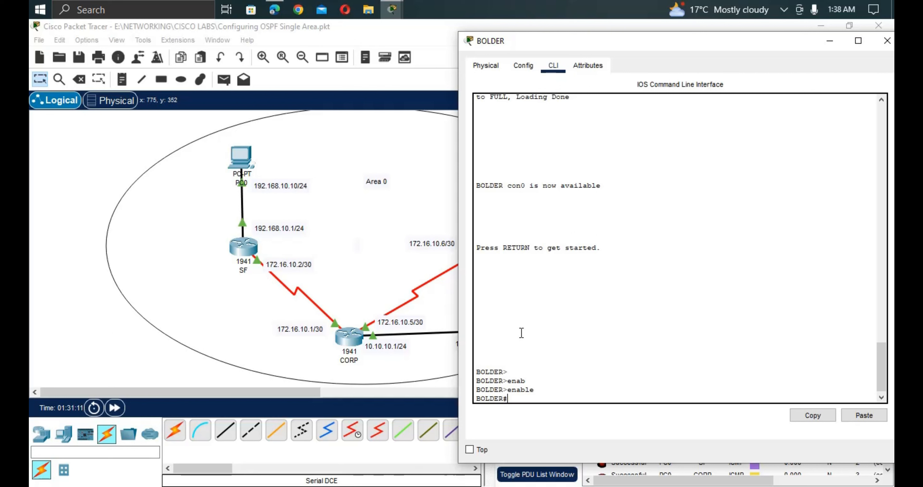
Run 'show ip ospf interface' on BOLDER.
type("sh")
key("Tab")
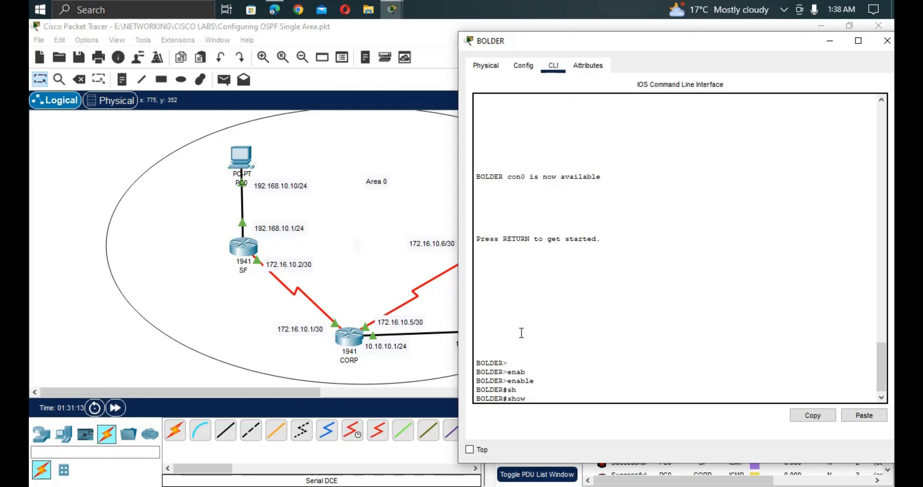
type("ip os")
key("Tab")
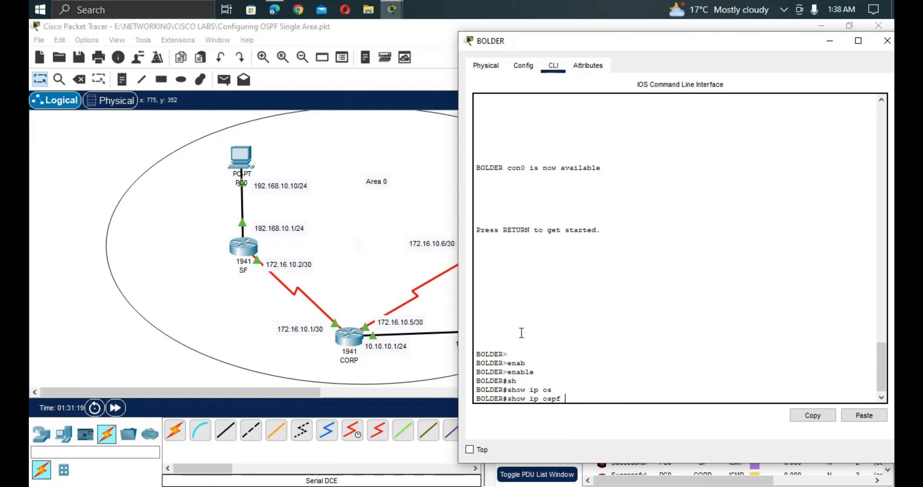
type("i")
key("Tab")
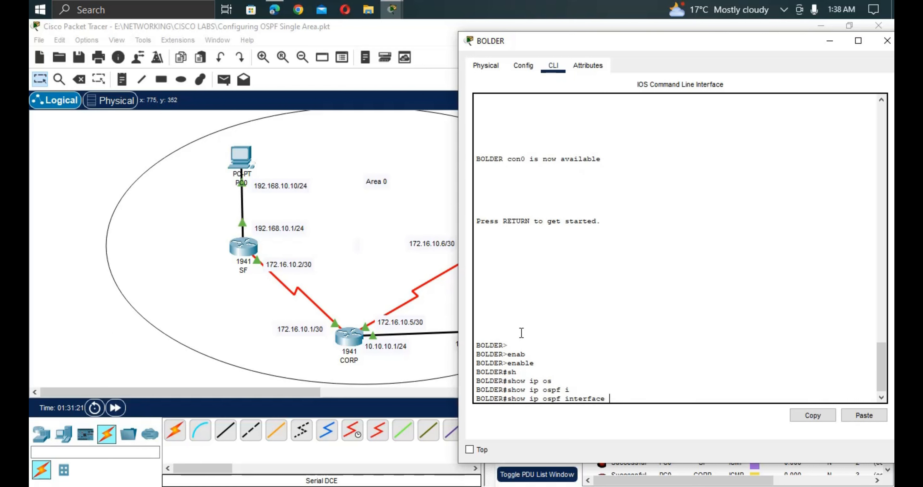
key("Return")
key("Return")
key("Return")
key("Return")
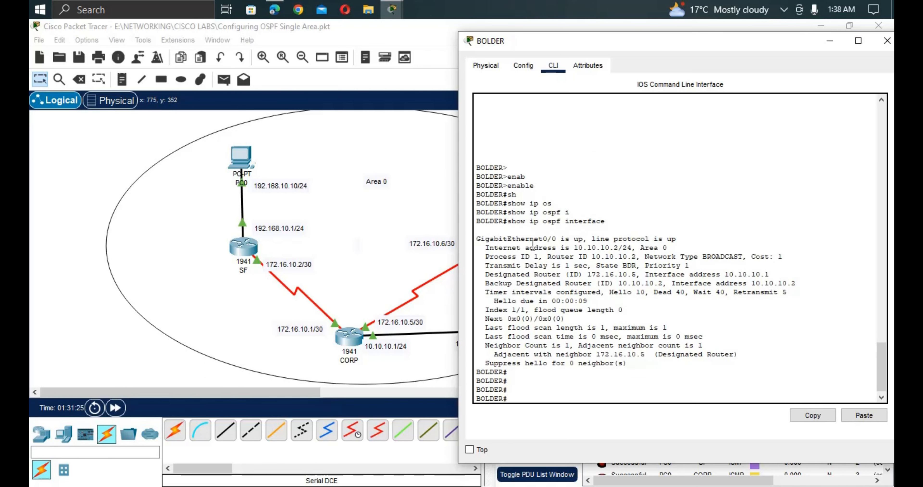
Highlight BOLDER's up status, 10.10.10.2/24 address, Area 0, process 1, router ID and BROADCAST type.
left_click_drag(560, 239, 676, 240)
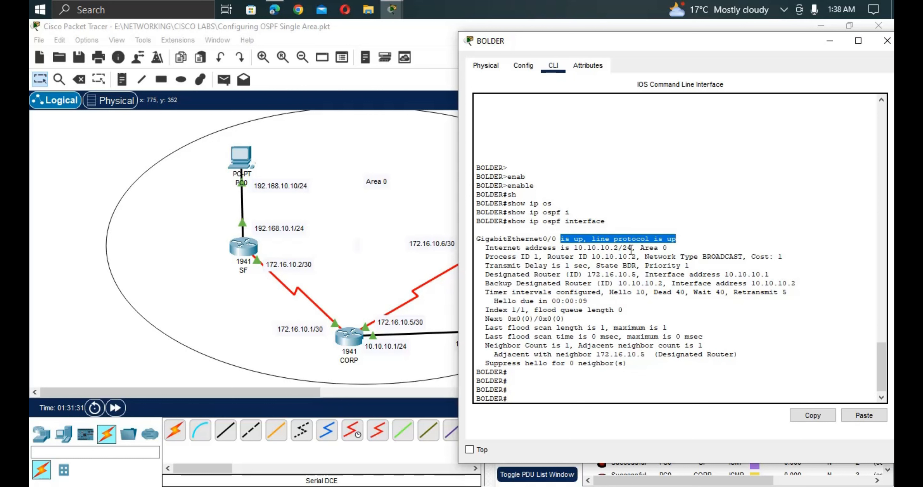
left_click_drag(631, 248, 565, 249)
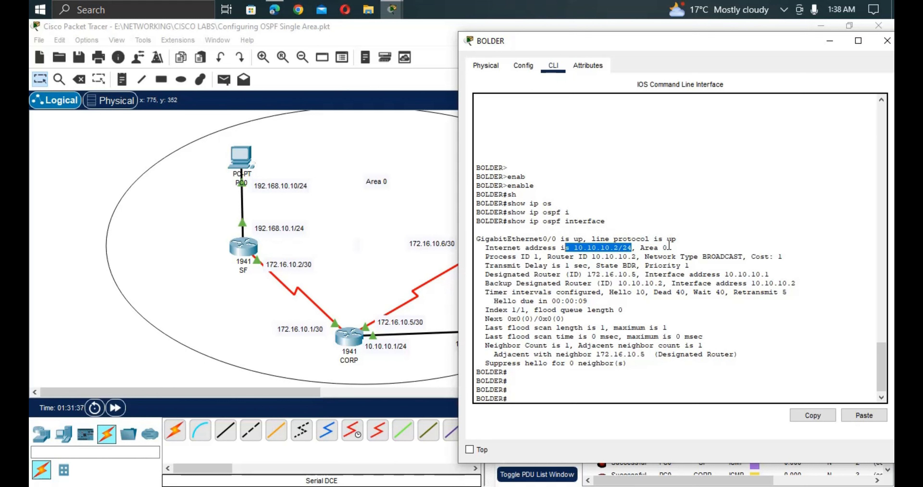
left_click_drag(668, 247, 640, 247)
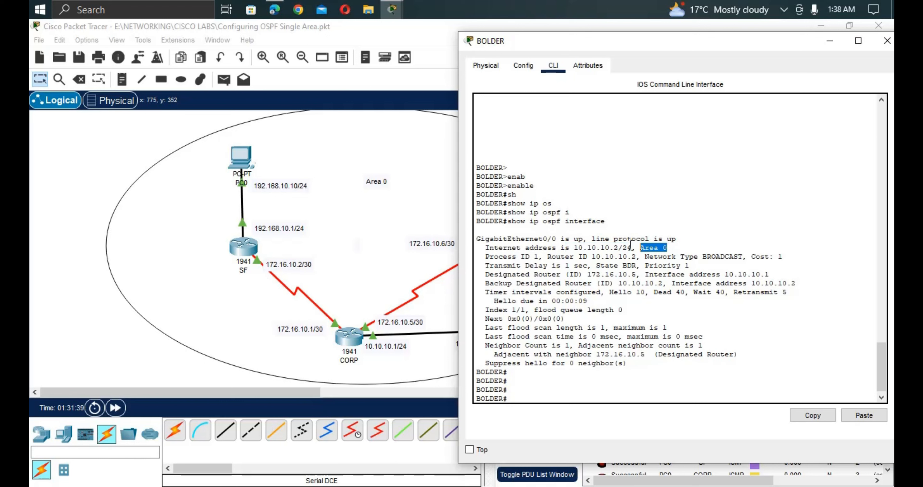
left_click_drag(545, 257, 513, 256)
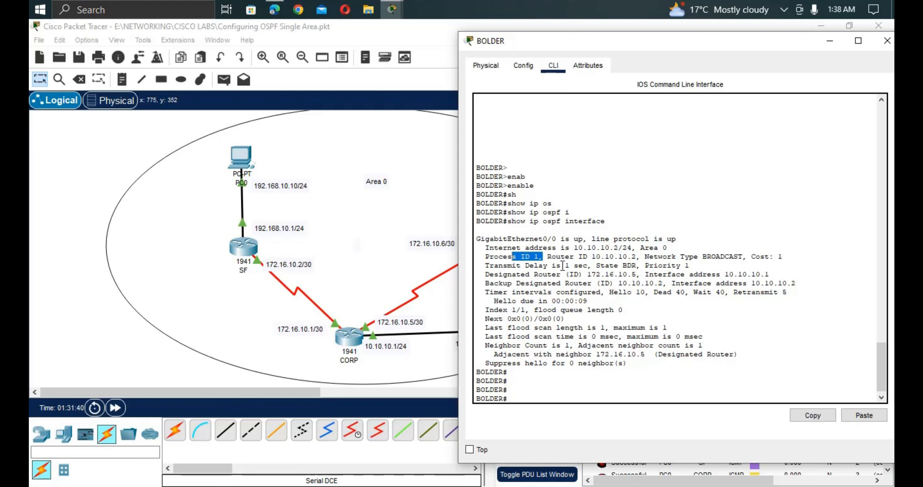
left_click_drag(636, 256, 584, 261)
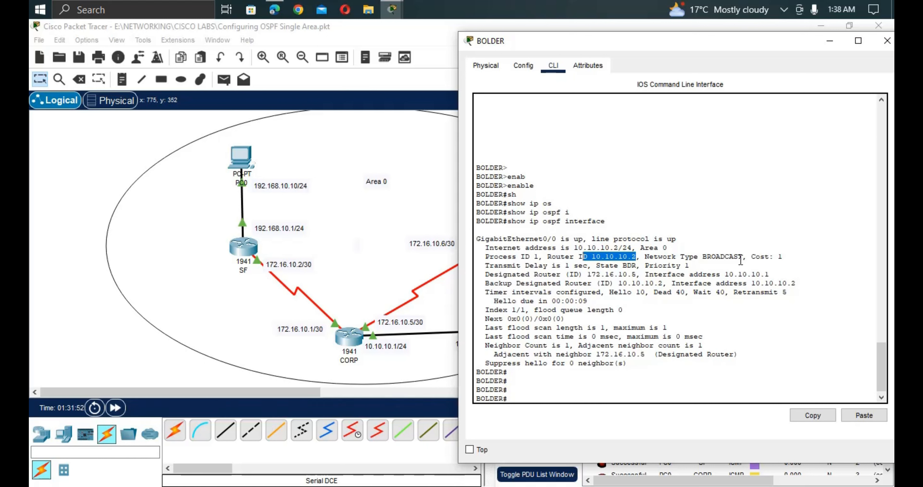
left_click_drag(740, 257, 676, 257)
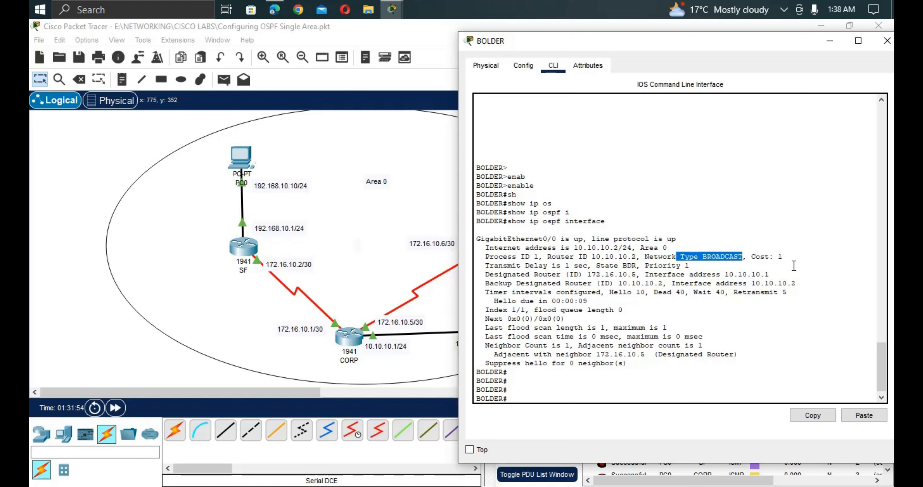
left_click(777, 263)
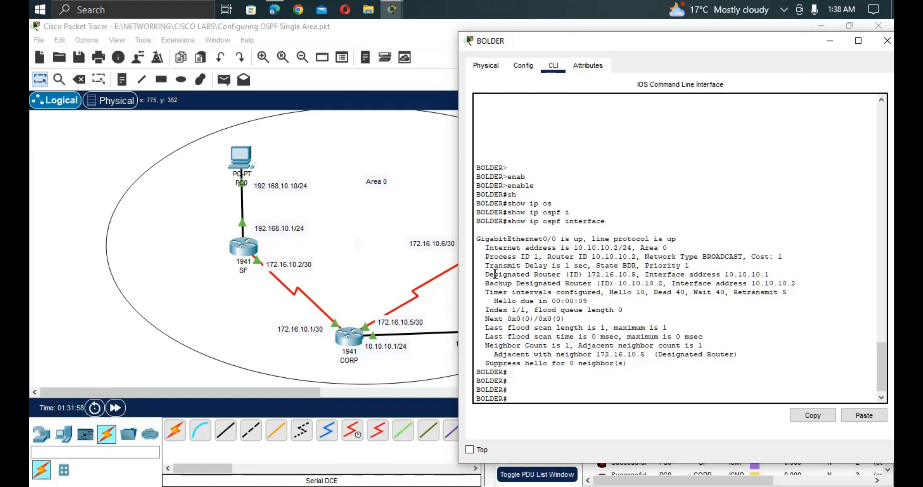
Highlight DR 172.16.10.5 at 10.10.10.1, BDR 10.10.10.2, and the hello/dead timers.
left_click_drag(495, 274, 636, 275)
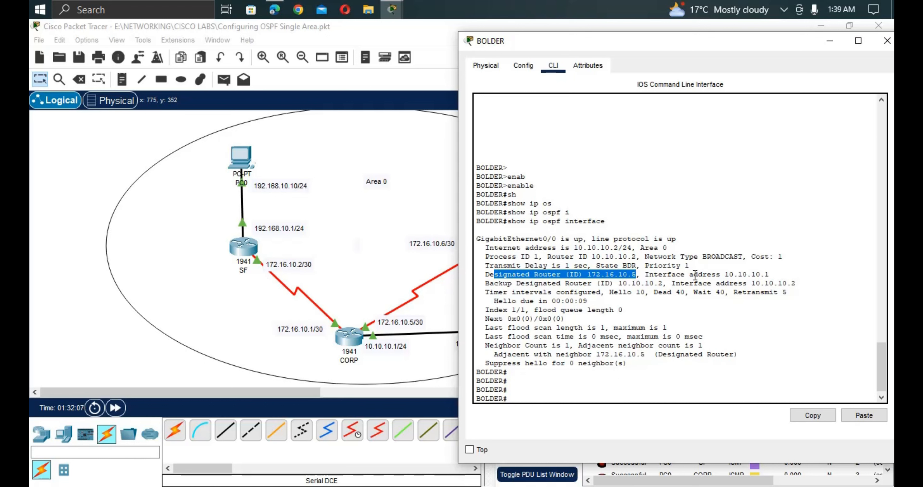
left_click_drag(769, 275, 724, 275)
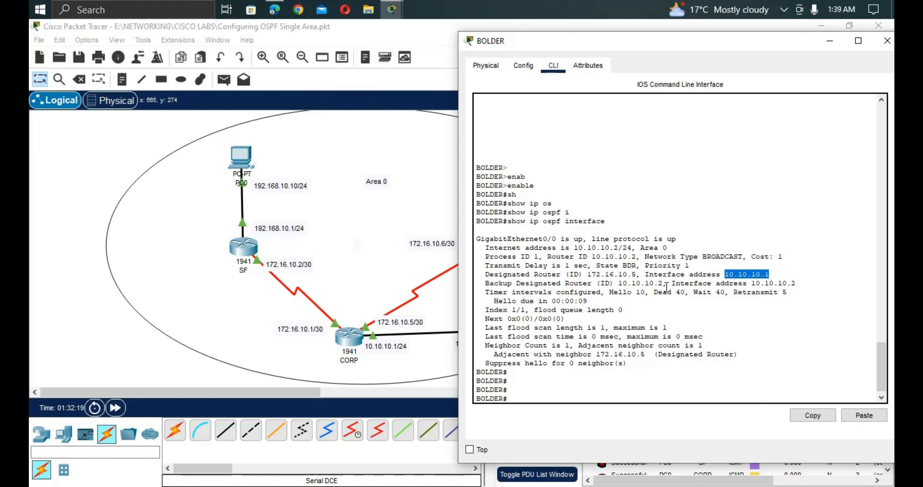
left_click_drag(666, 286, 610, 279)
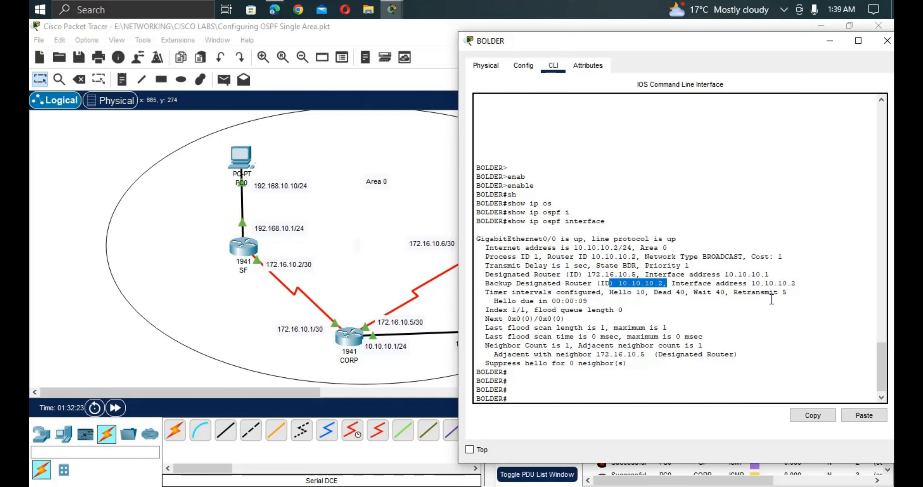
left_click(626, 292)
left_click_drag(626, 292, 649, 292)
left_click(683, 299)
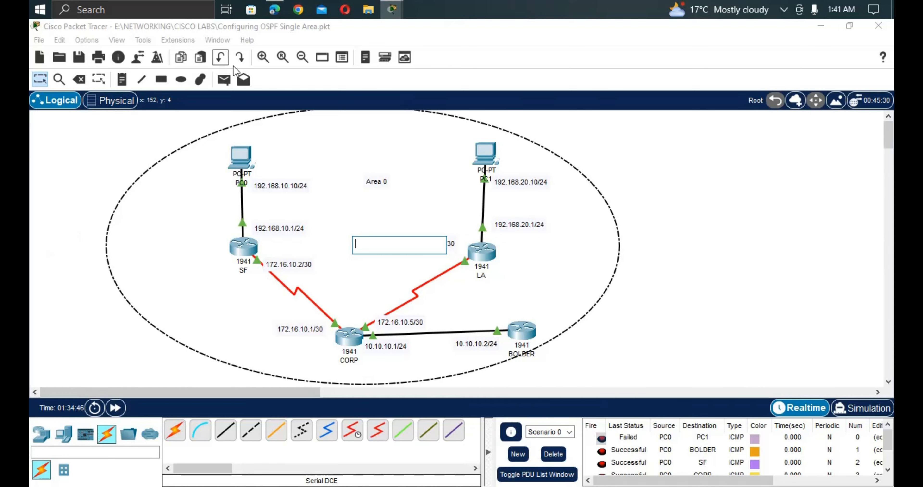
Queue pings from PC0 to BOLDER and PC0 to PC1, then play them in Simulation mode.
left_click(224, 79)
left_click(240, 156)
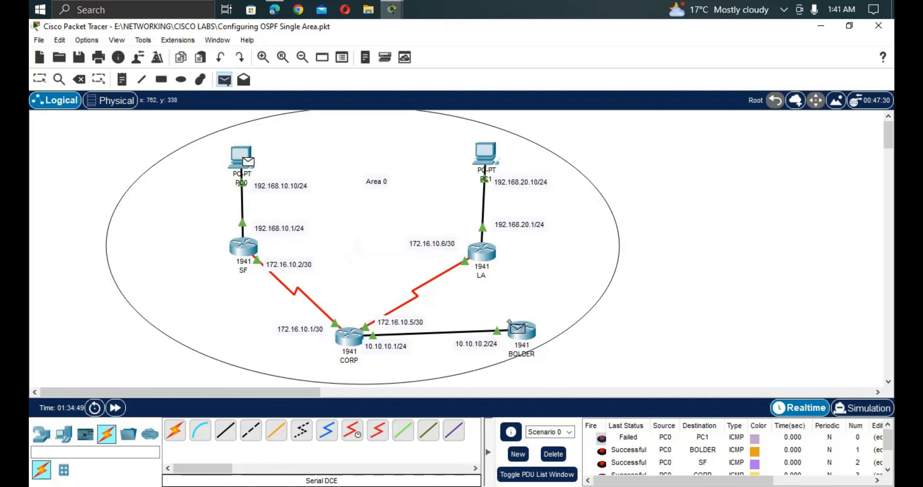
left_click(521, 329)
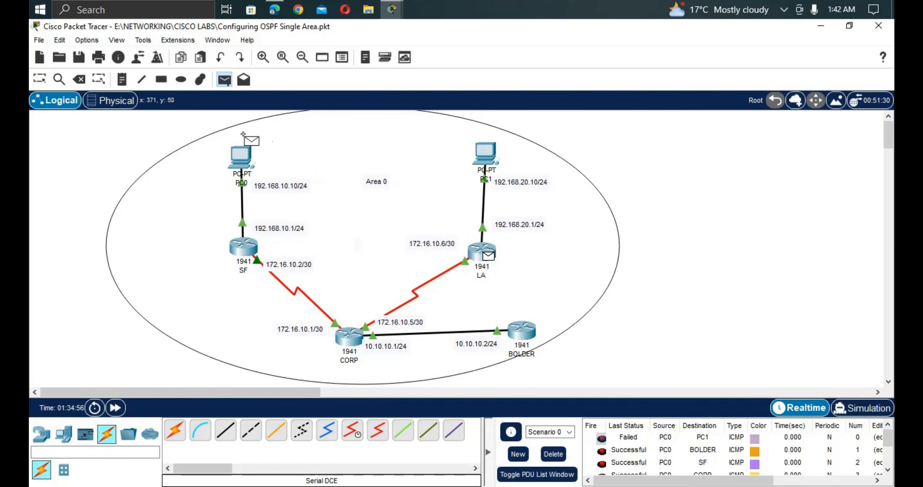
left_click(244, 160)
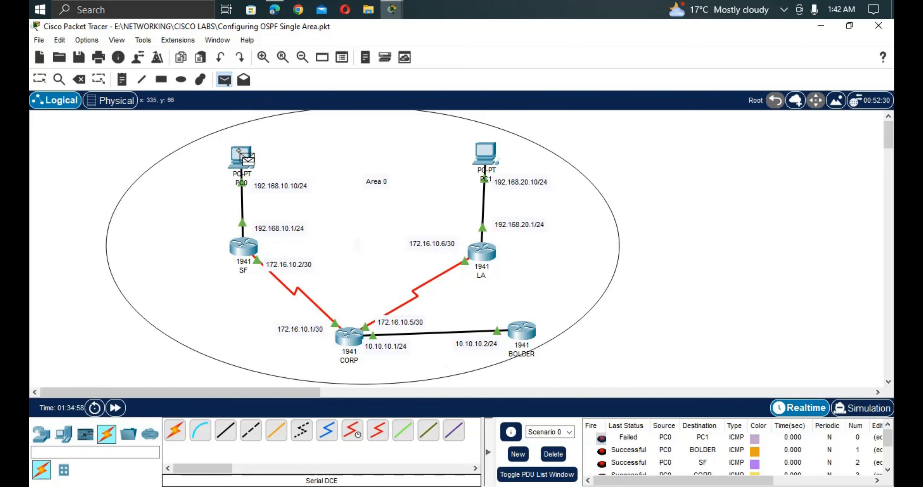
left_click(473, 151)
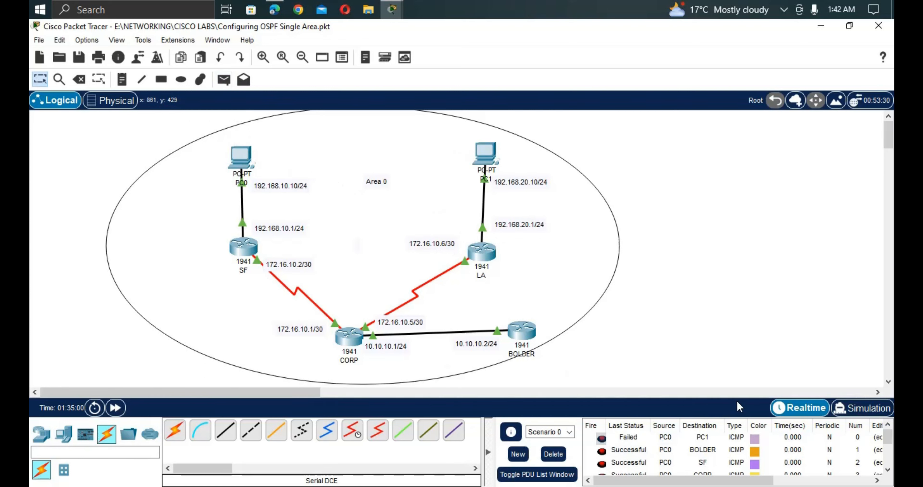
left_click(862, 408)
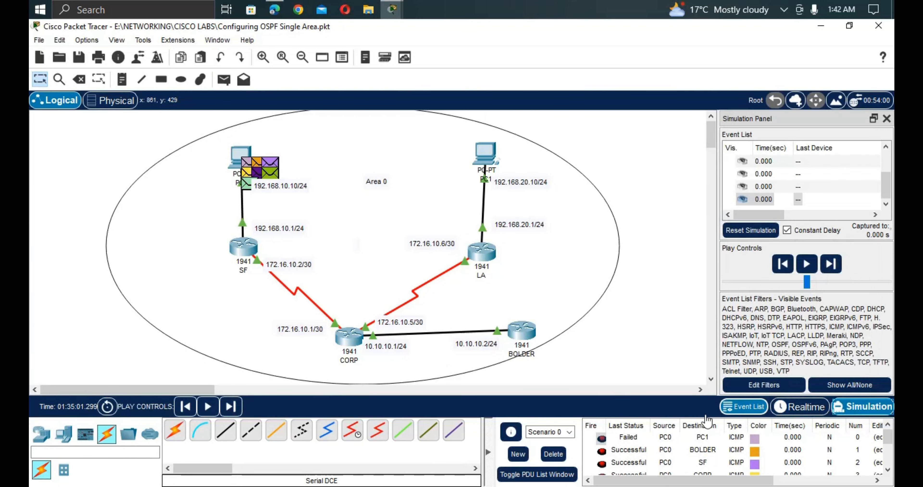
left_click(803, 265)
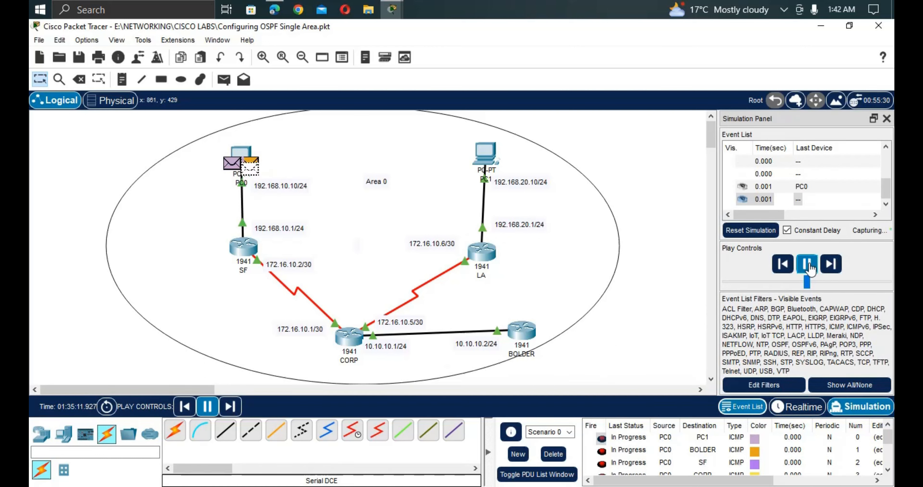